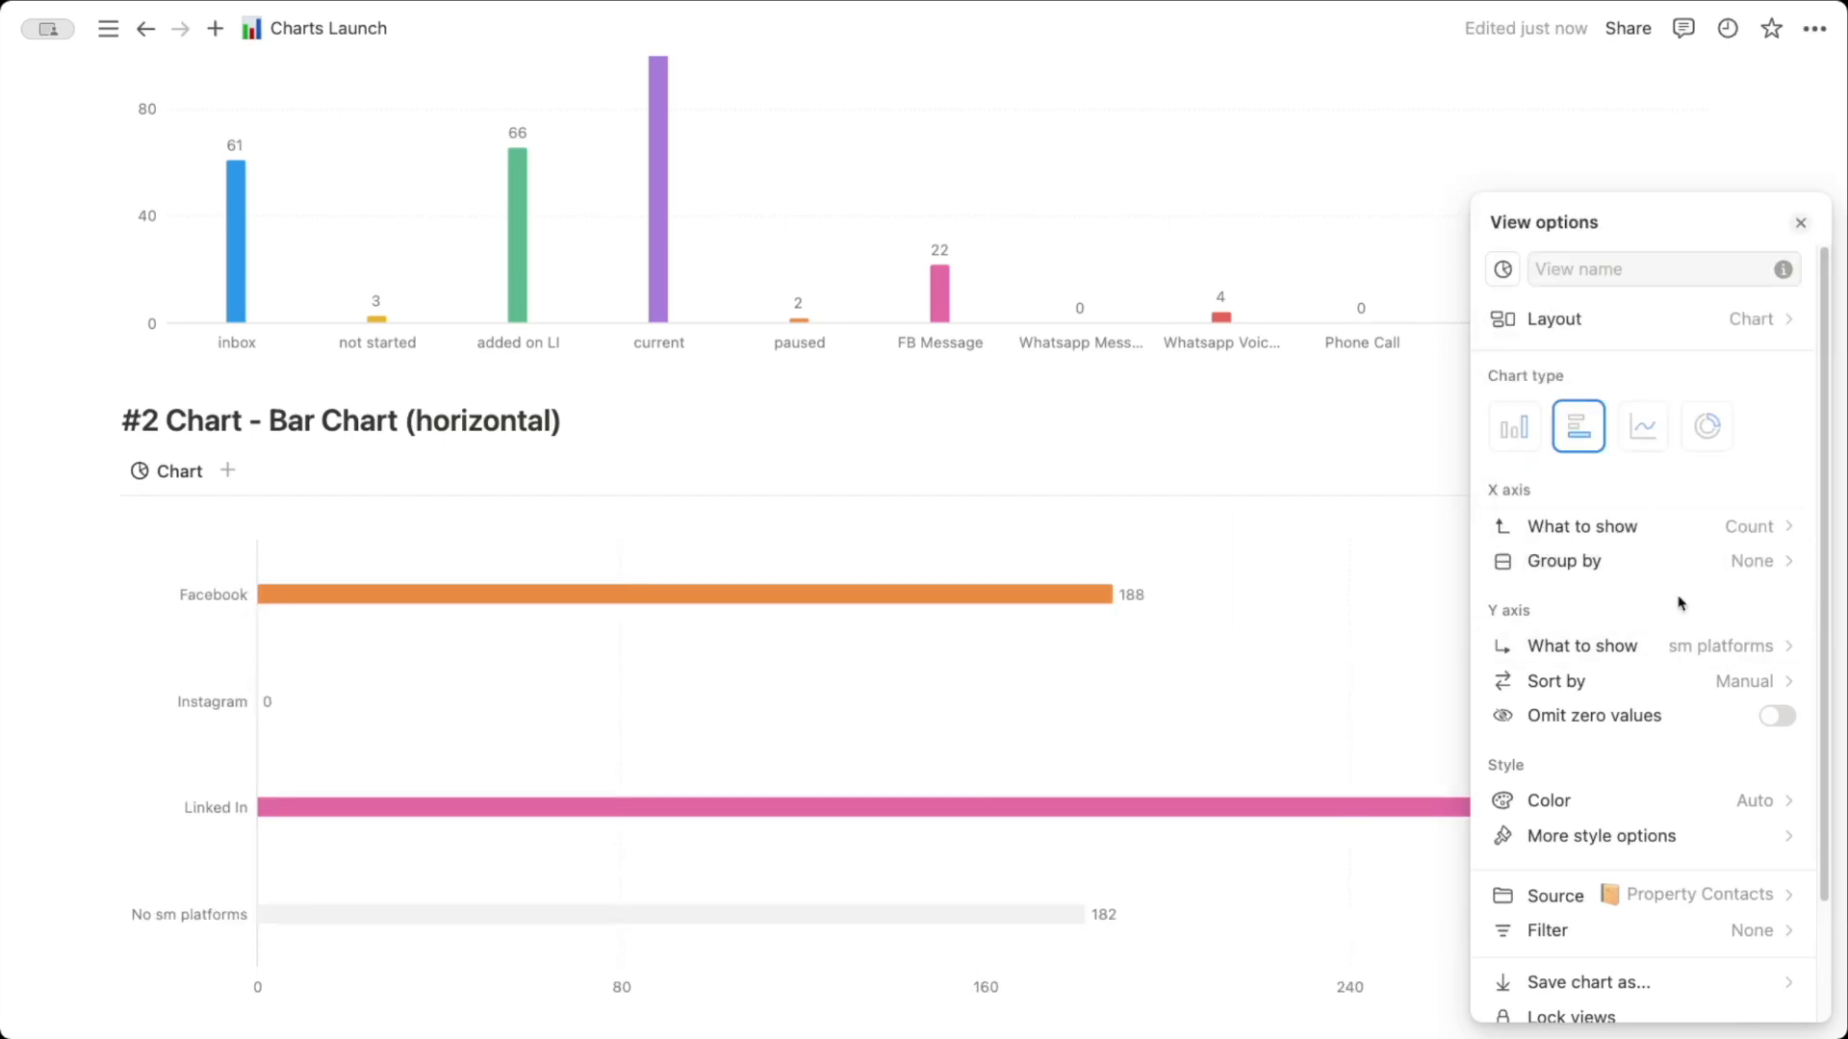
{"action": "left_click", "coordinate": [1600, 644]}
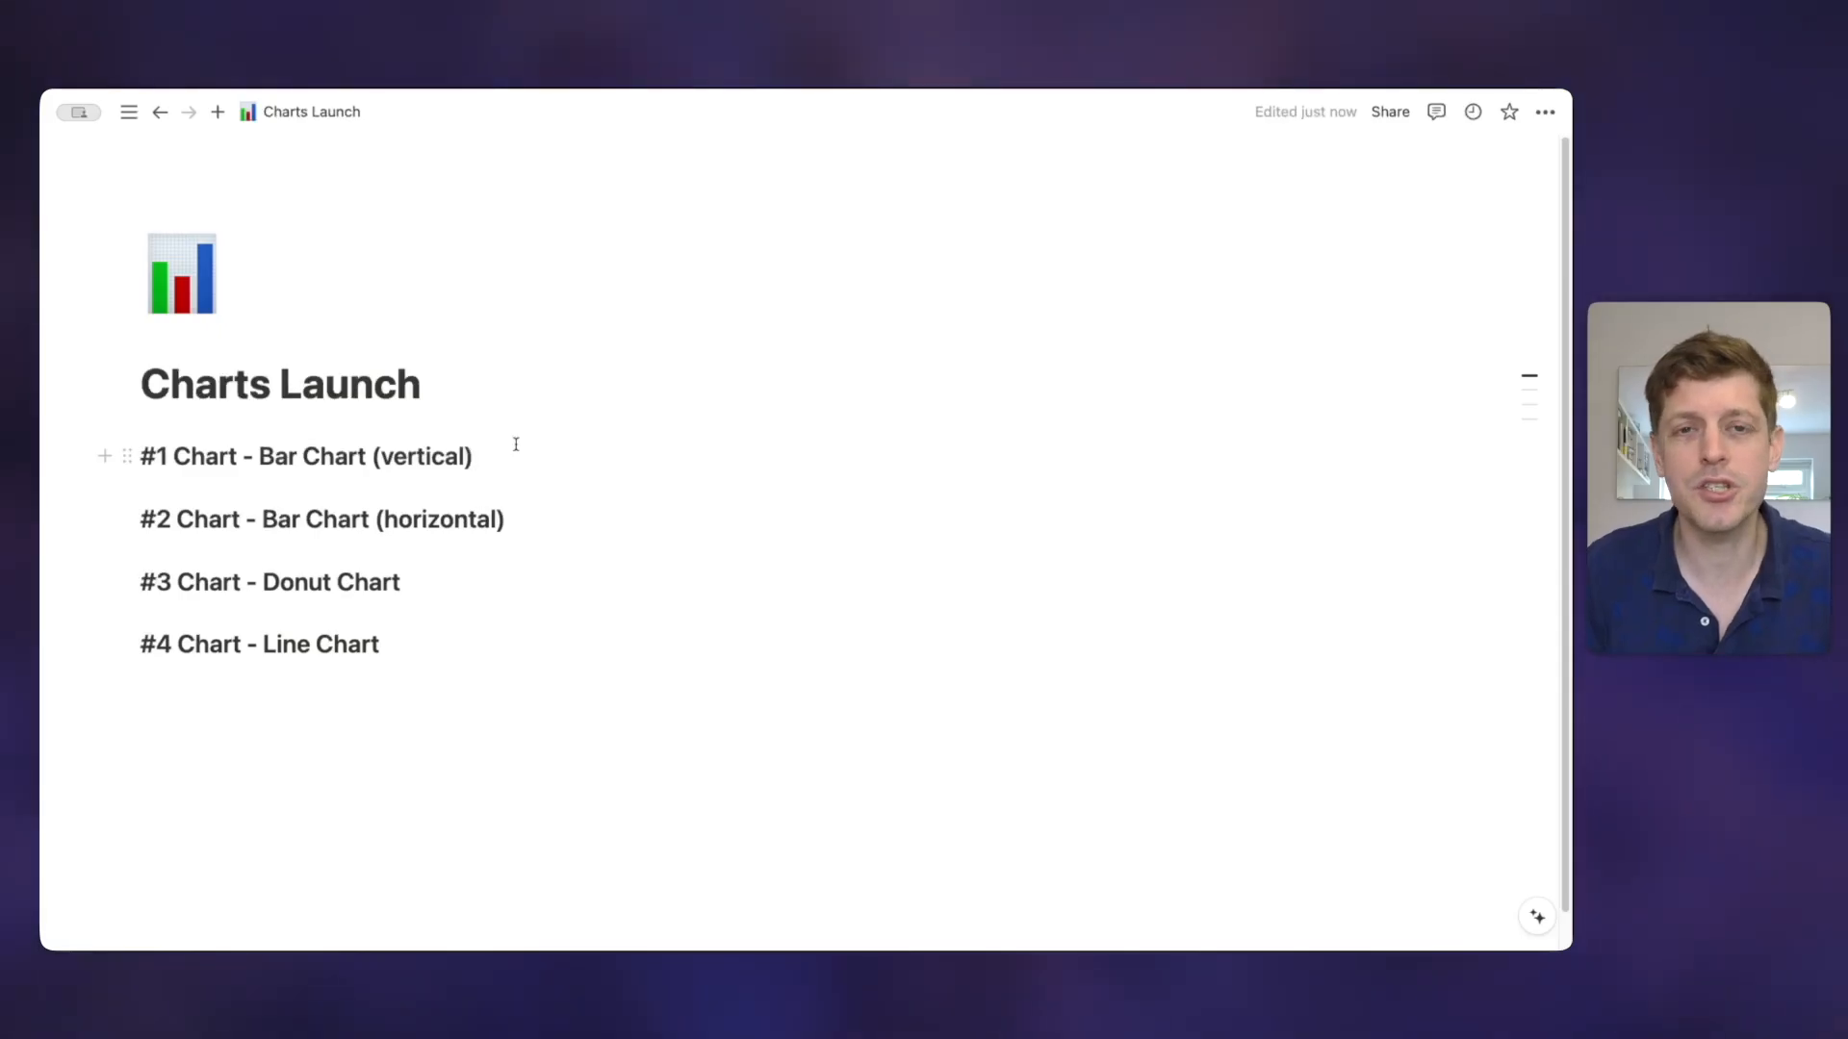
Insert a vertical bar chart under the "#1 Chart - Bar Chart (vertical)" heading and link it to the Property Contacts database.
{"action": "left_click", "coordinate": [516, 444]}
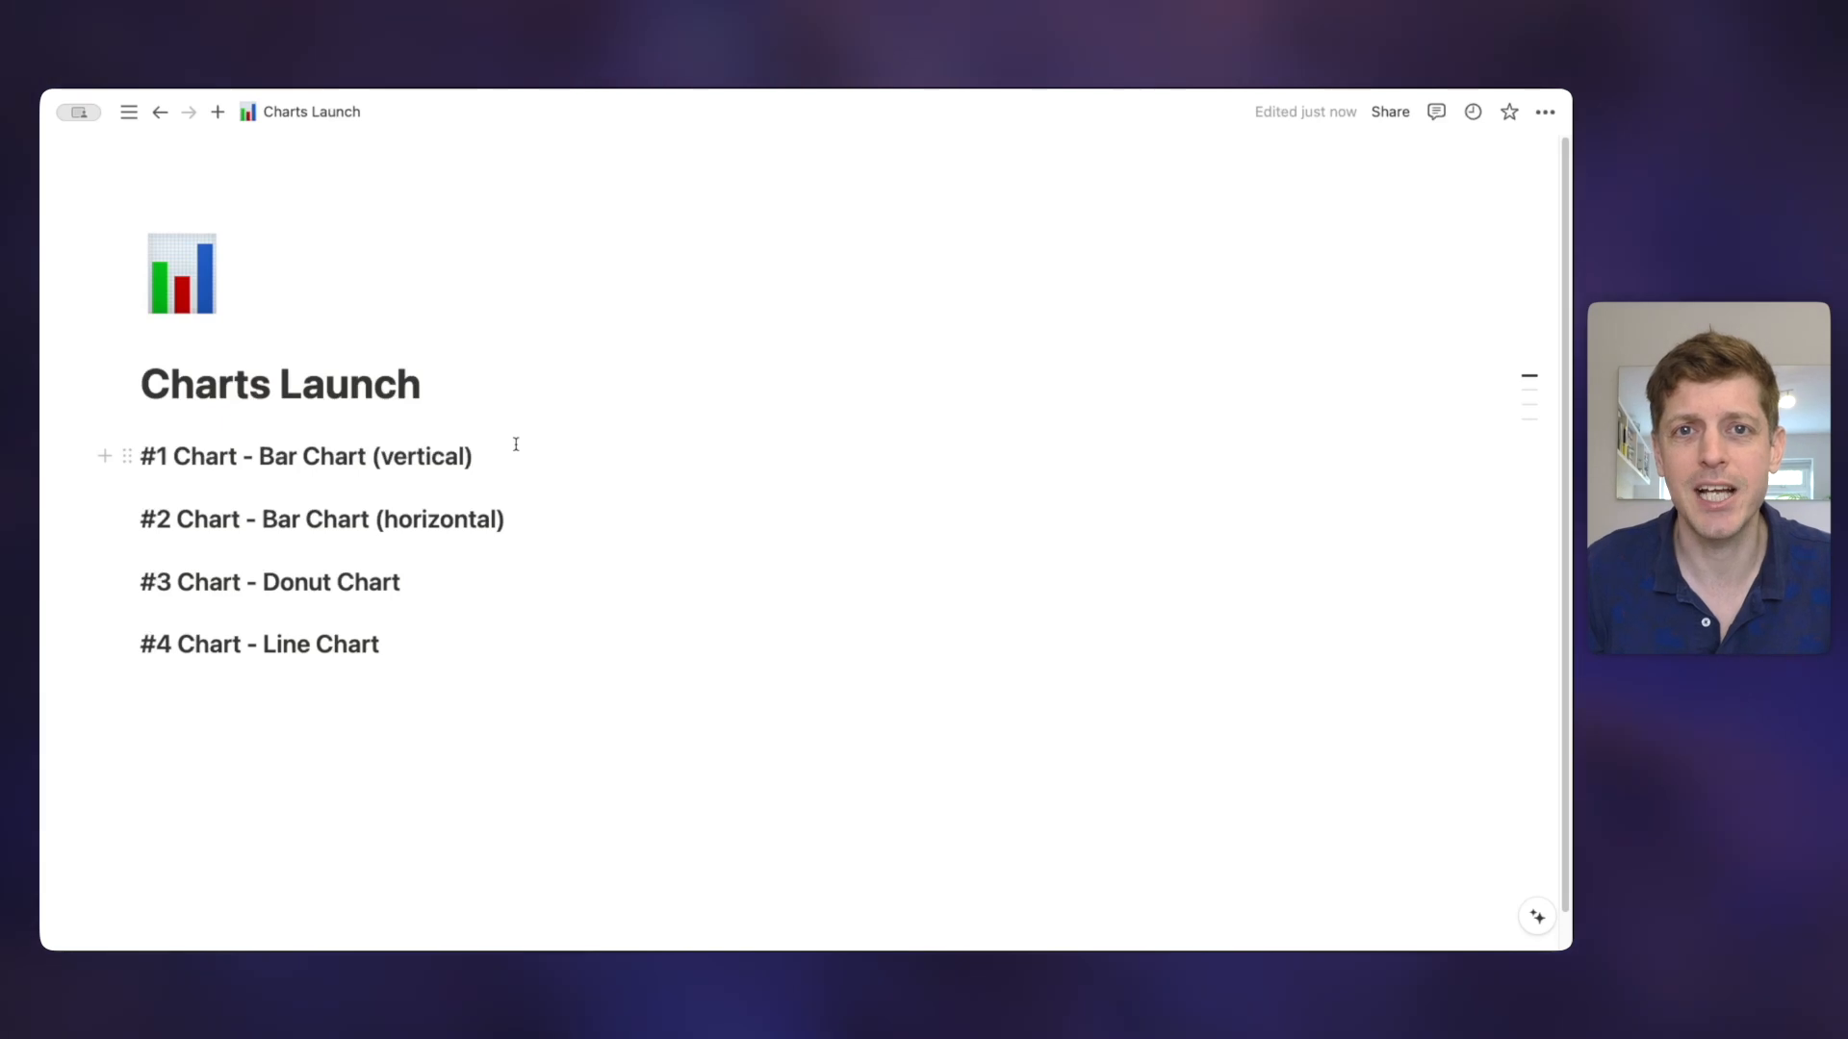
{"action": "key", "text": "Return"}
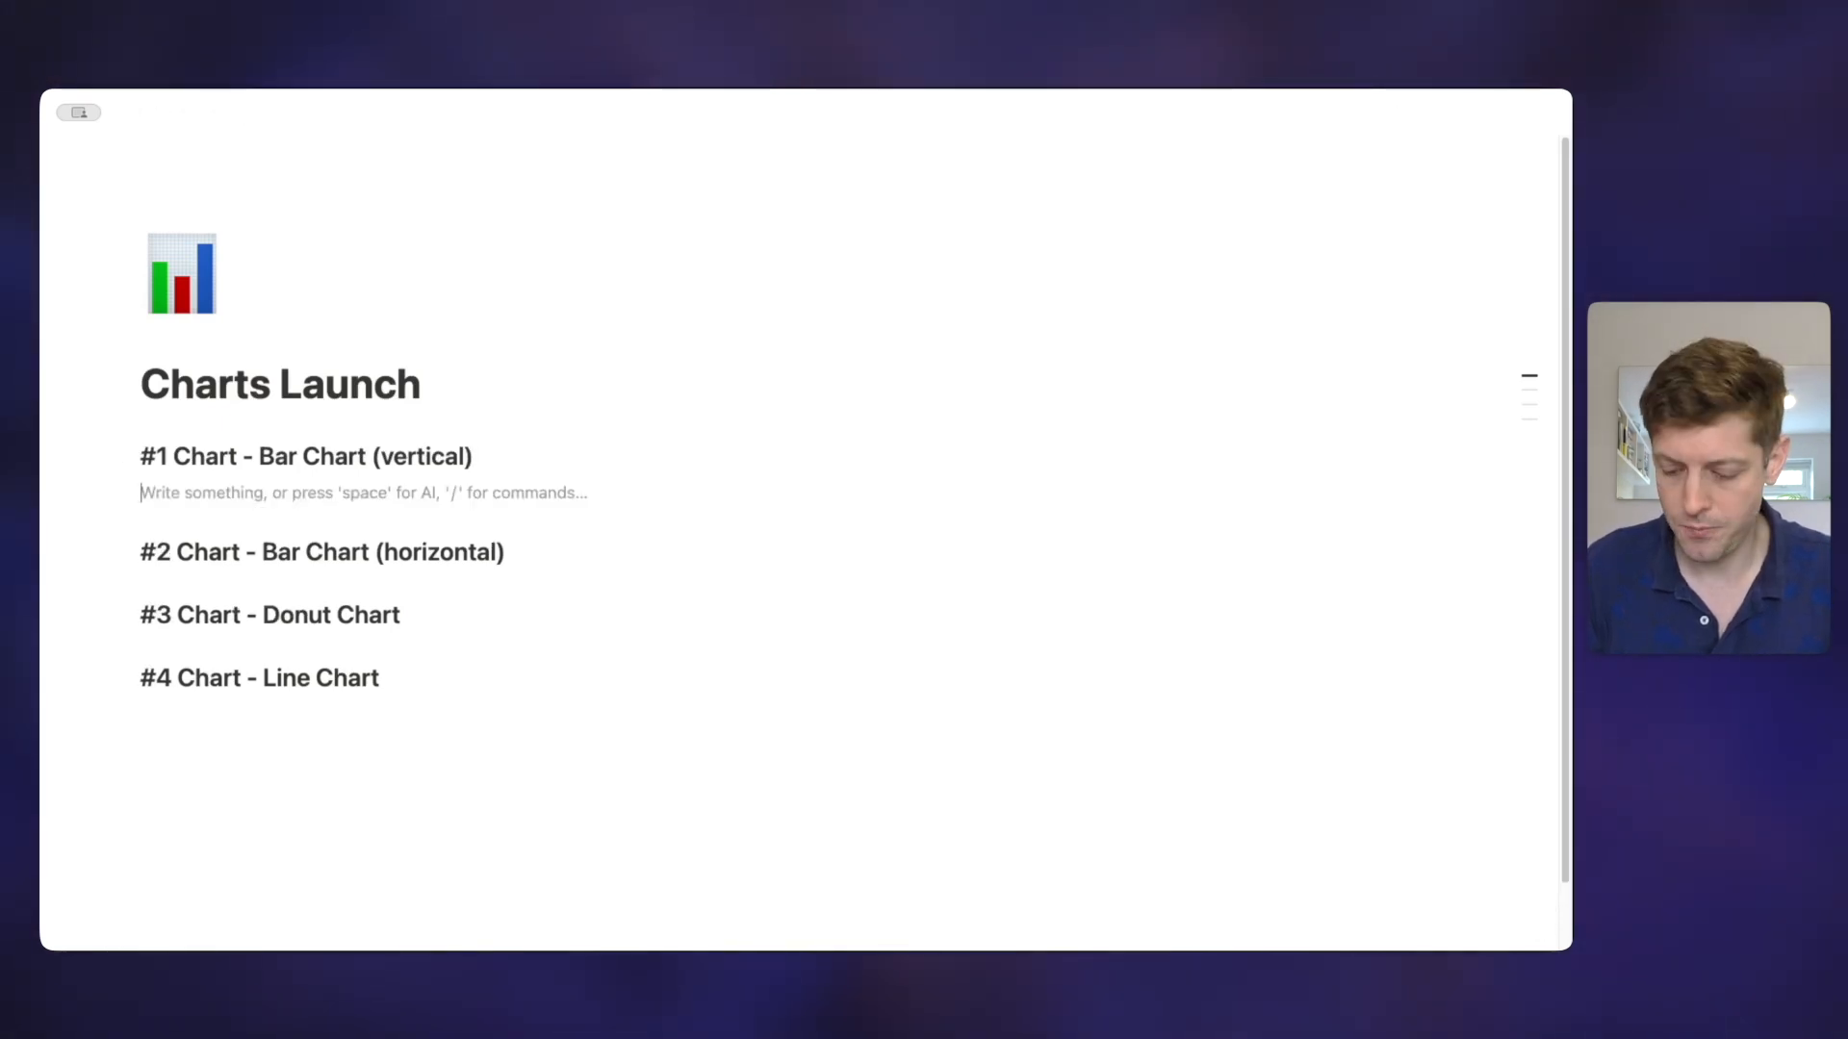
{"action": "type", "text": "/bar"}
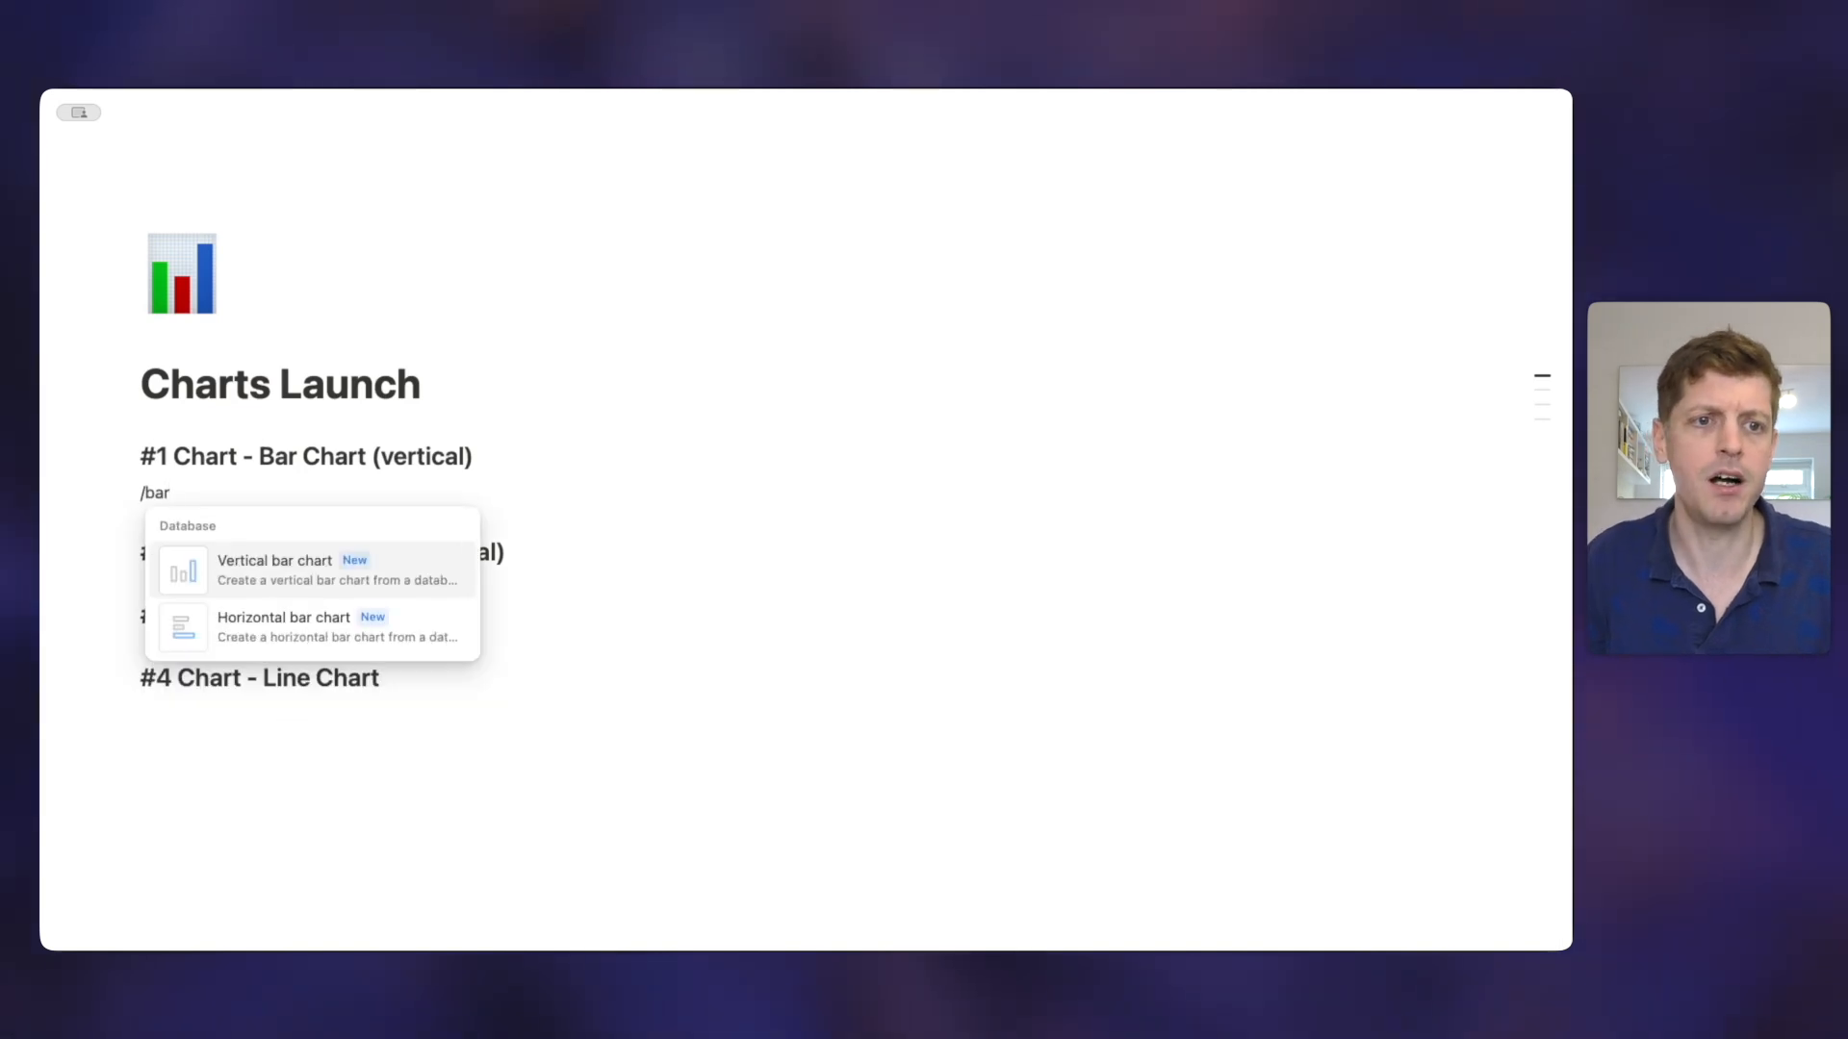
{"action": "key", "text": "Down"}
{"action": "key", "text": "Up"}
{"action": "key", "text": "Down"}
{"action": "key", "text": "Up"}
{"action": "key", "text": "Return"}
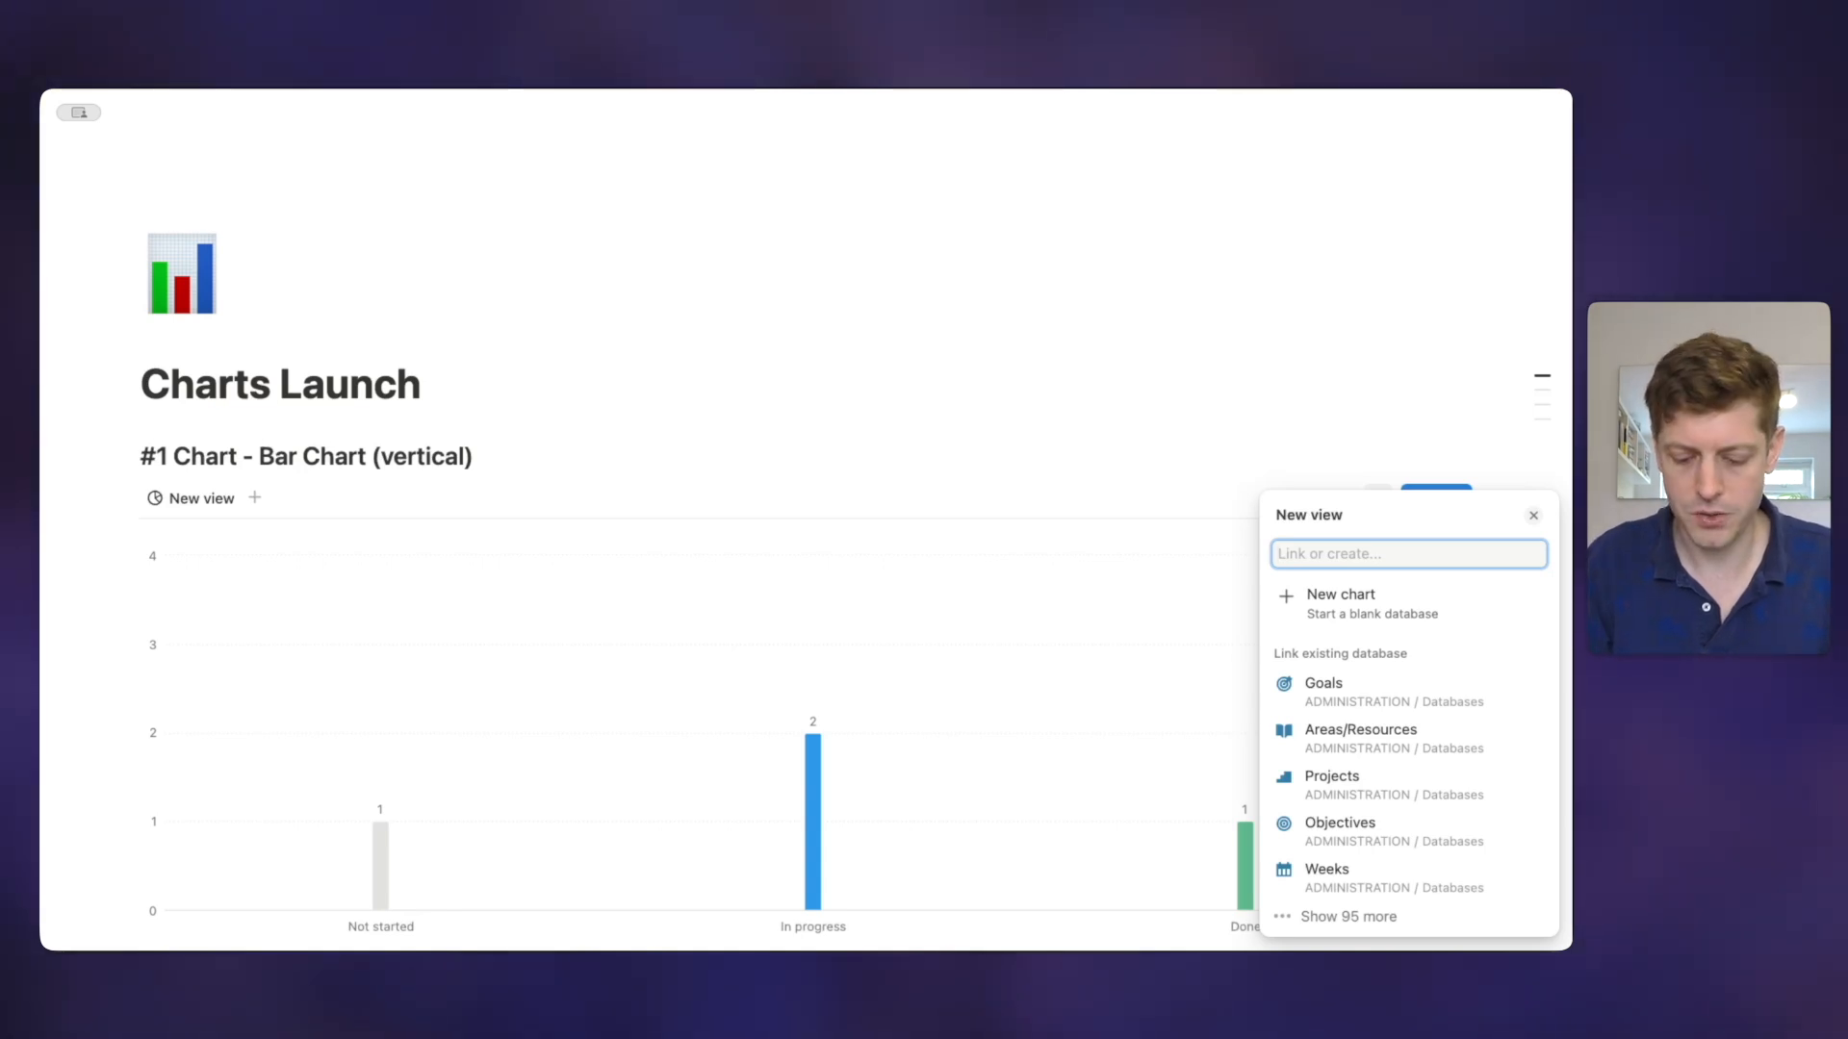
{"action": "type", "text": "property"}
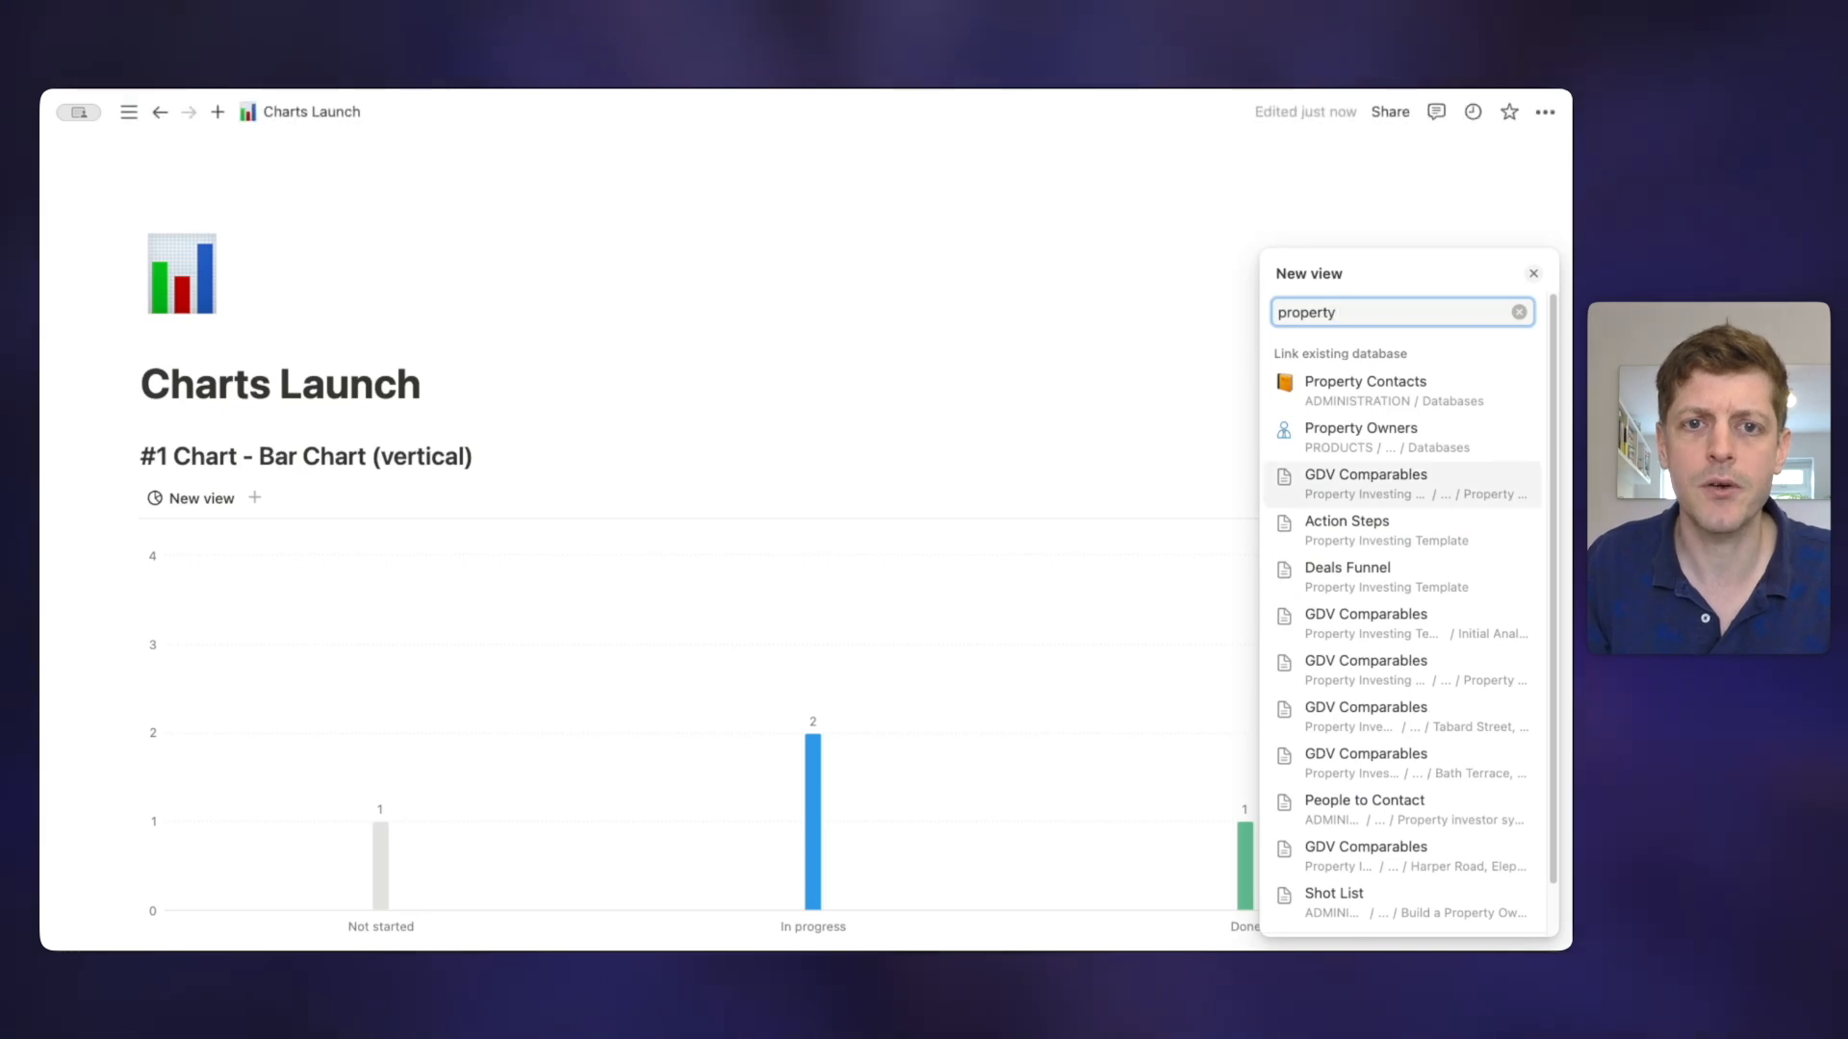
{"action": "left_click", "coordinate": [1318, 406]}
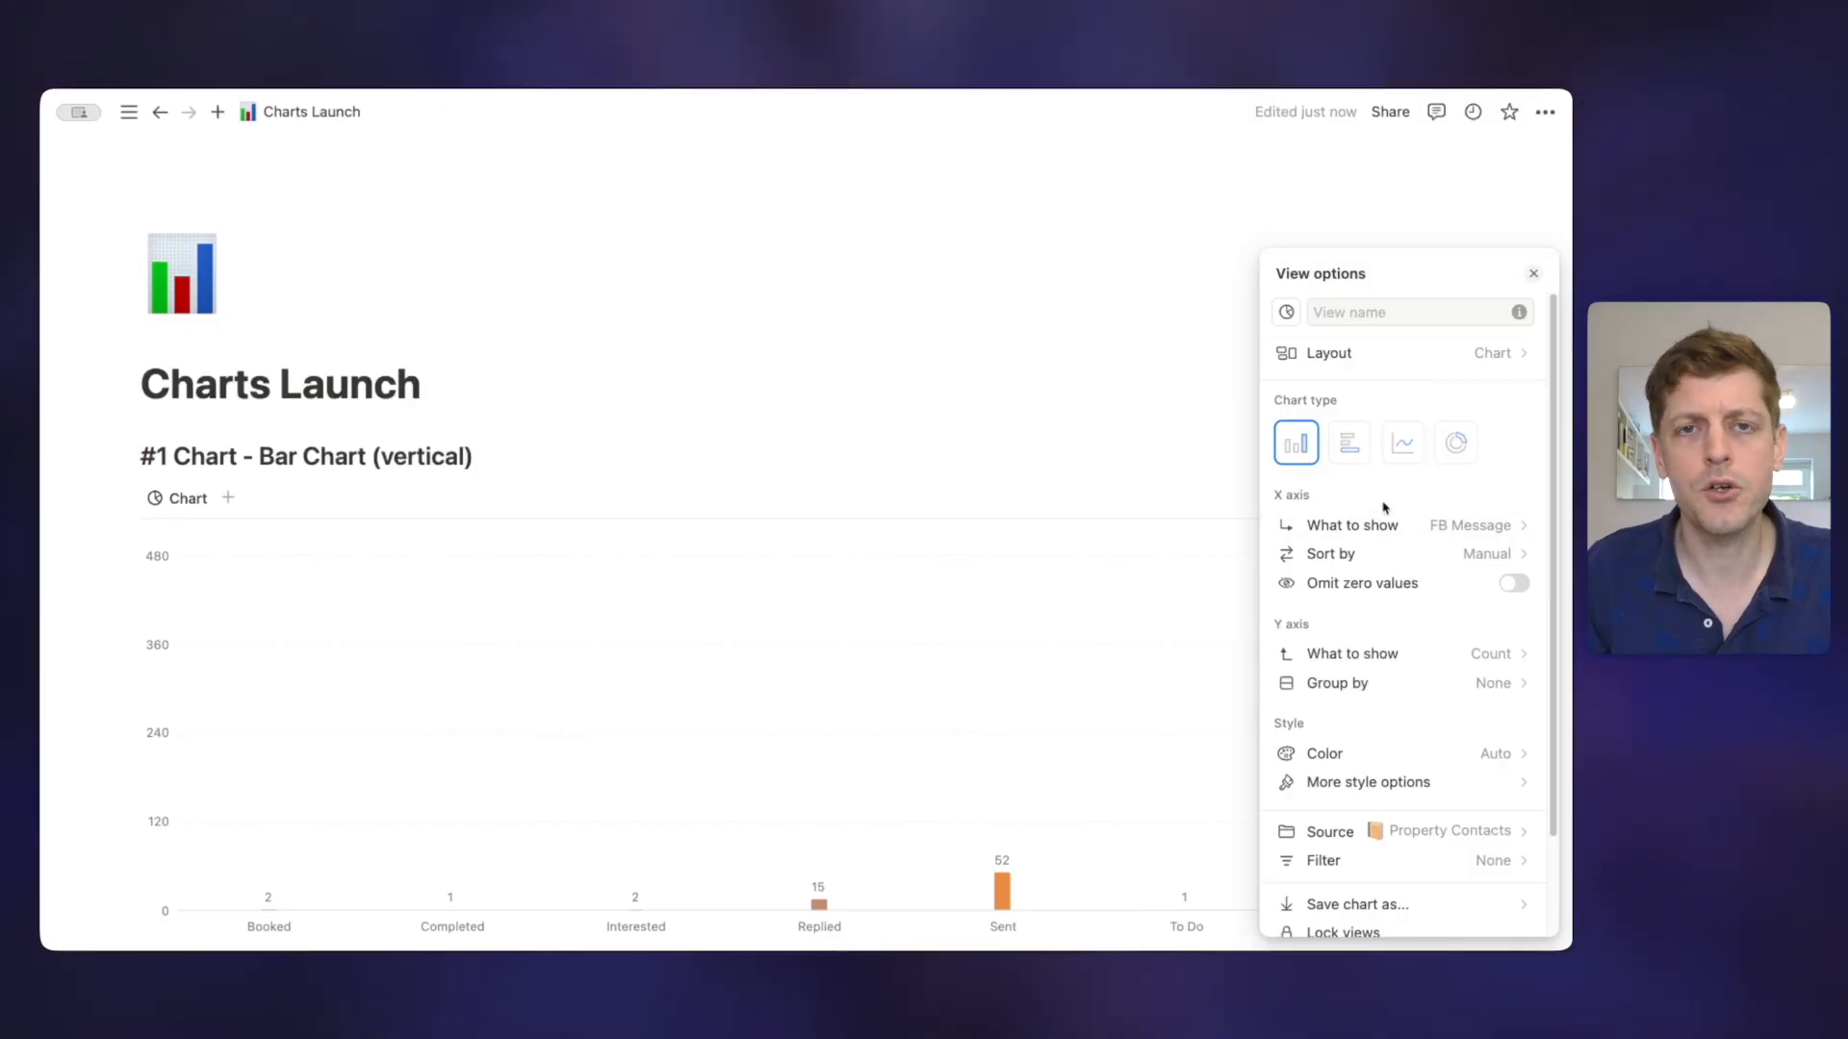
Set the vertical bar chart's X axis to show contact status by Option and close its view options.
{"action": "scroll", "coordinate": [1366, 491], "scroll_direction": "down", "scroll_amount": 2}
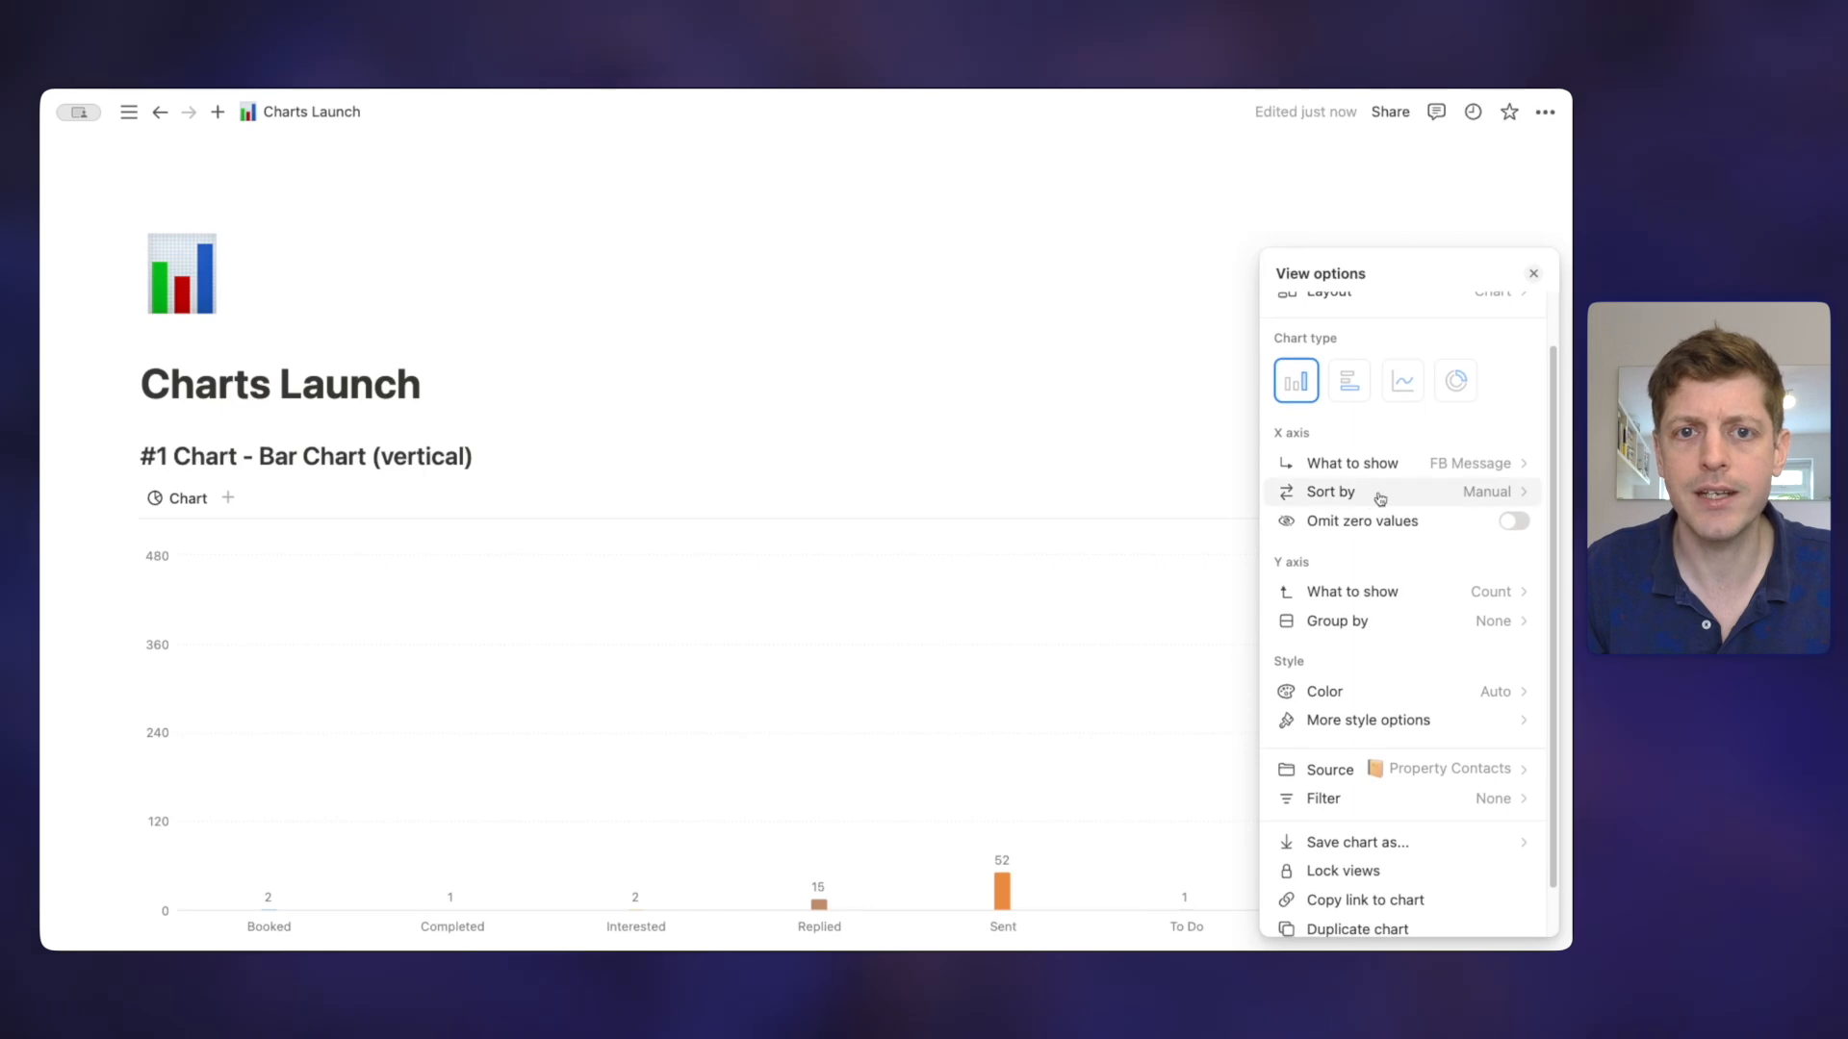
{"action": "left_click", "coordinate": [1313, 466]}
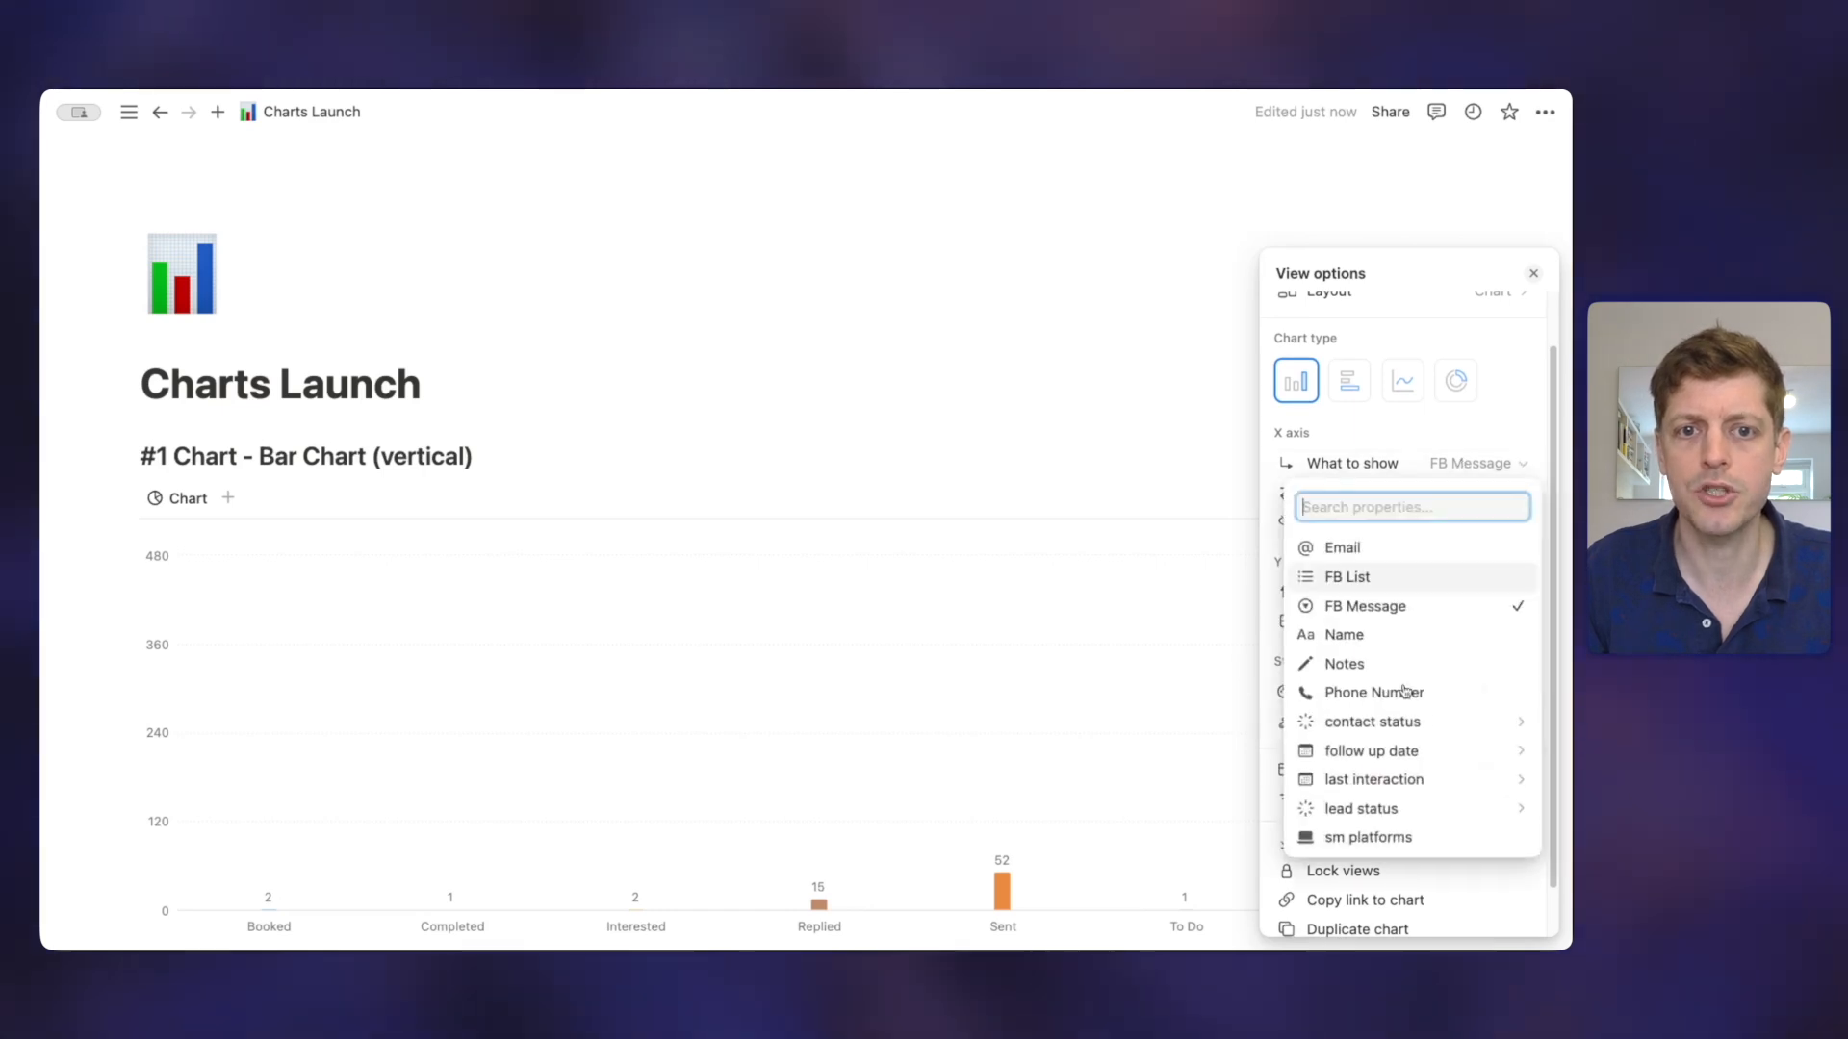
{"action": "mouse_move", "coordinate": [1357, 814]}
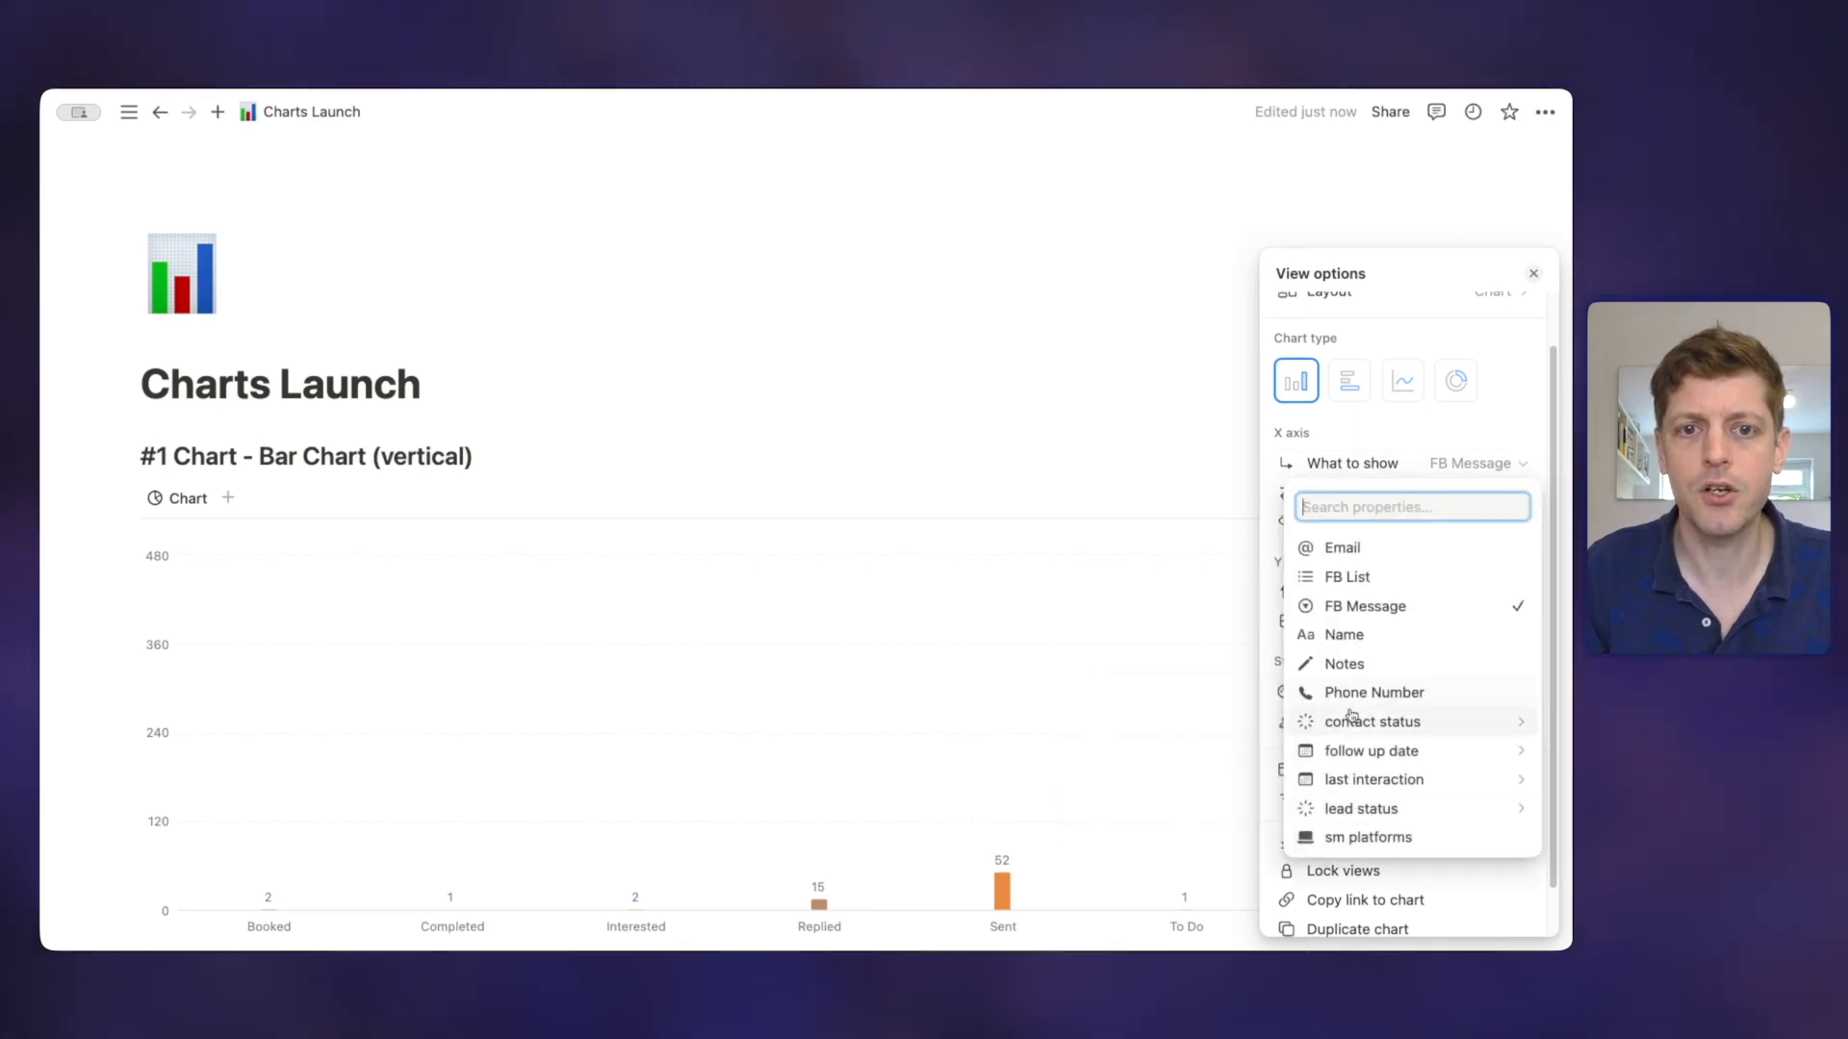
{"action": "mouse_move", "coordinate": [1357, 724]}
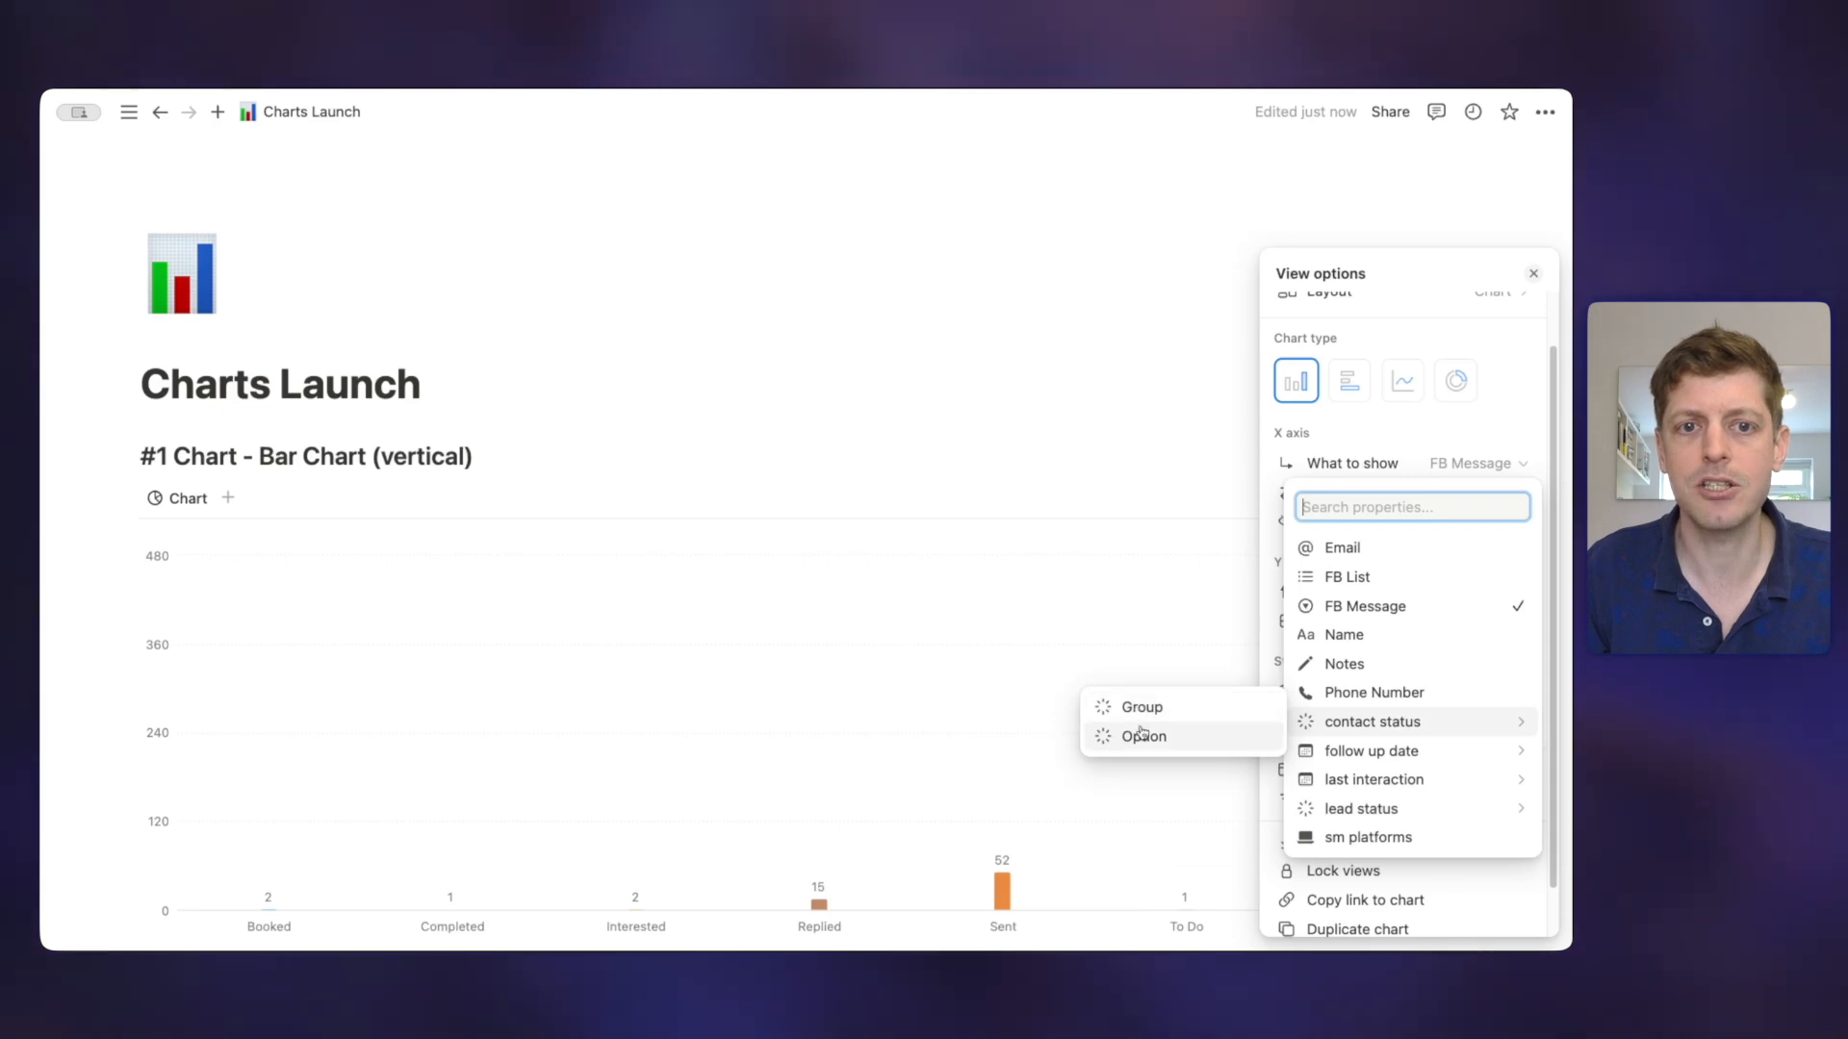
{"action": "left_click", "coordinate": [1141, 738]}
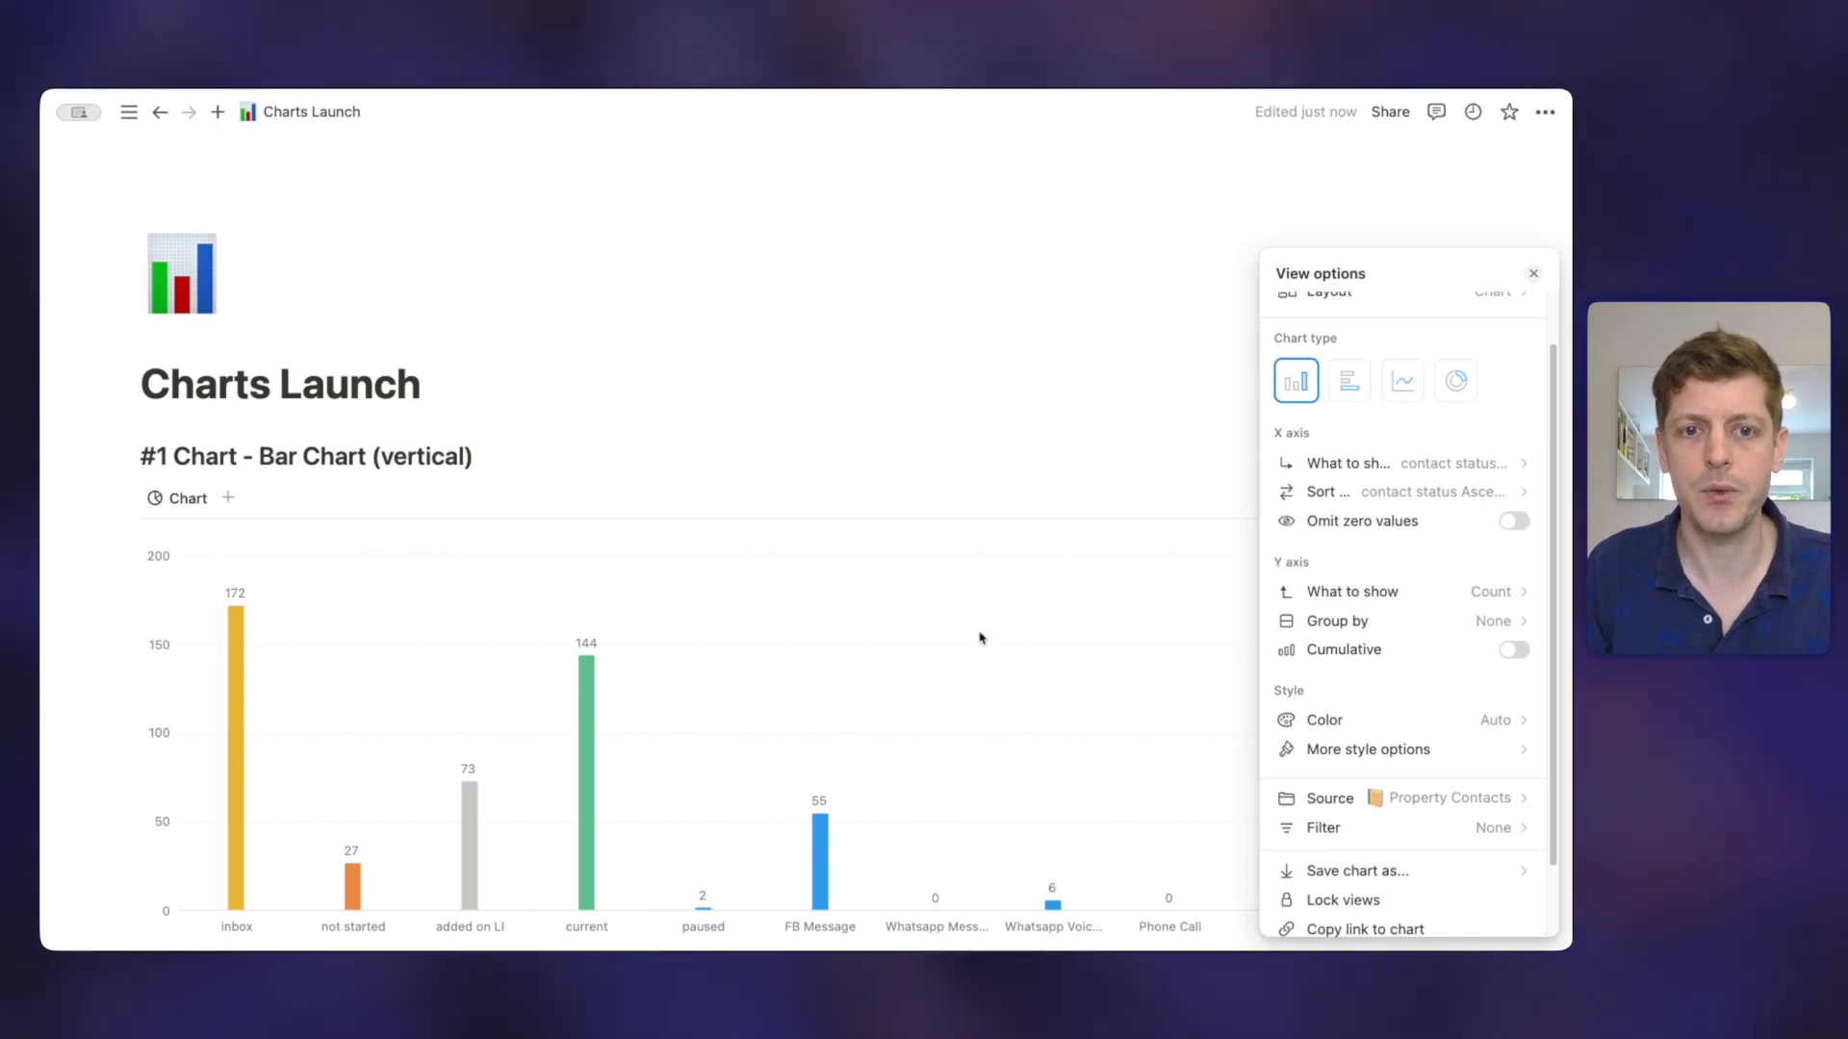
{"action": "left_click", "coordinate": [1061, 655]}
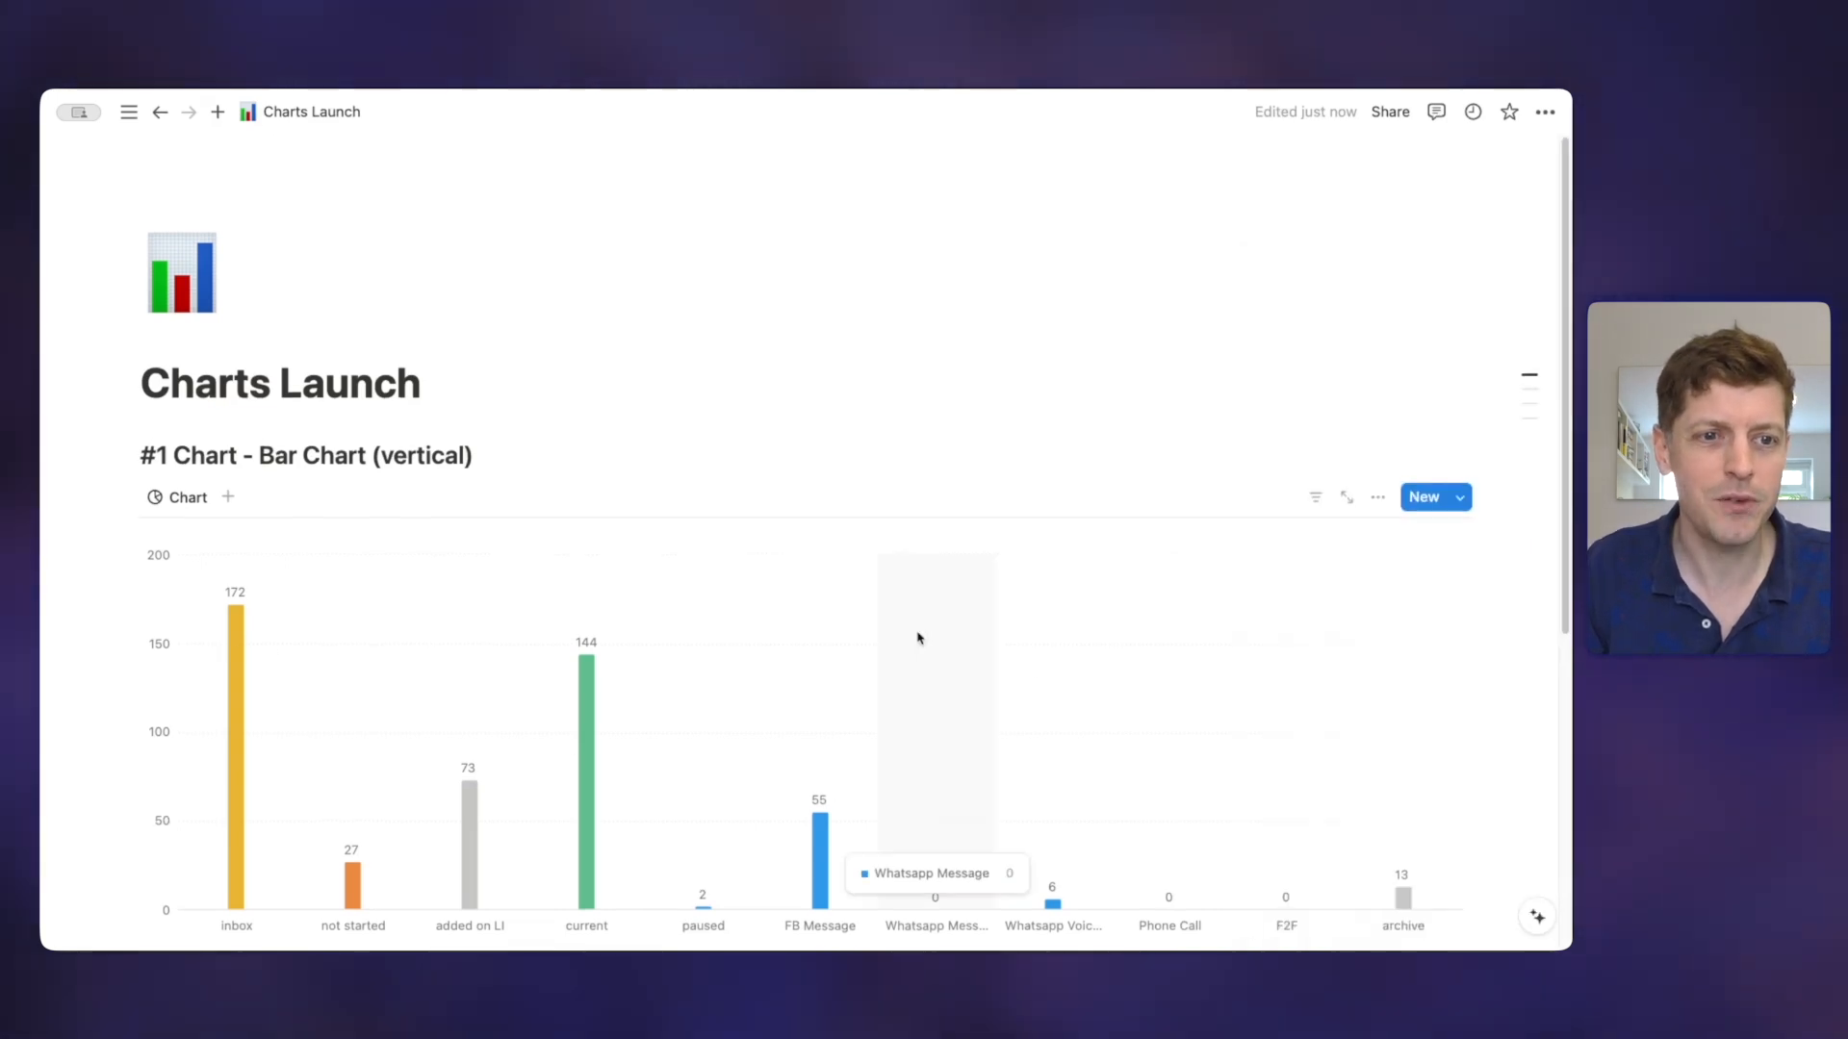
Reopen the vertical bar chart's view options and review the properties available for the Y axis.
{"action": "scroll", "coordinate": [919, 639], "scroll_direction": "down", "scroll_amount": 1}
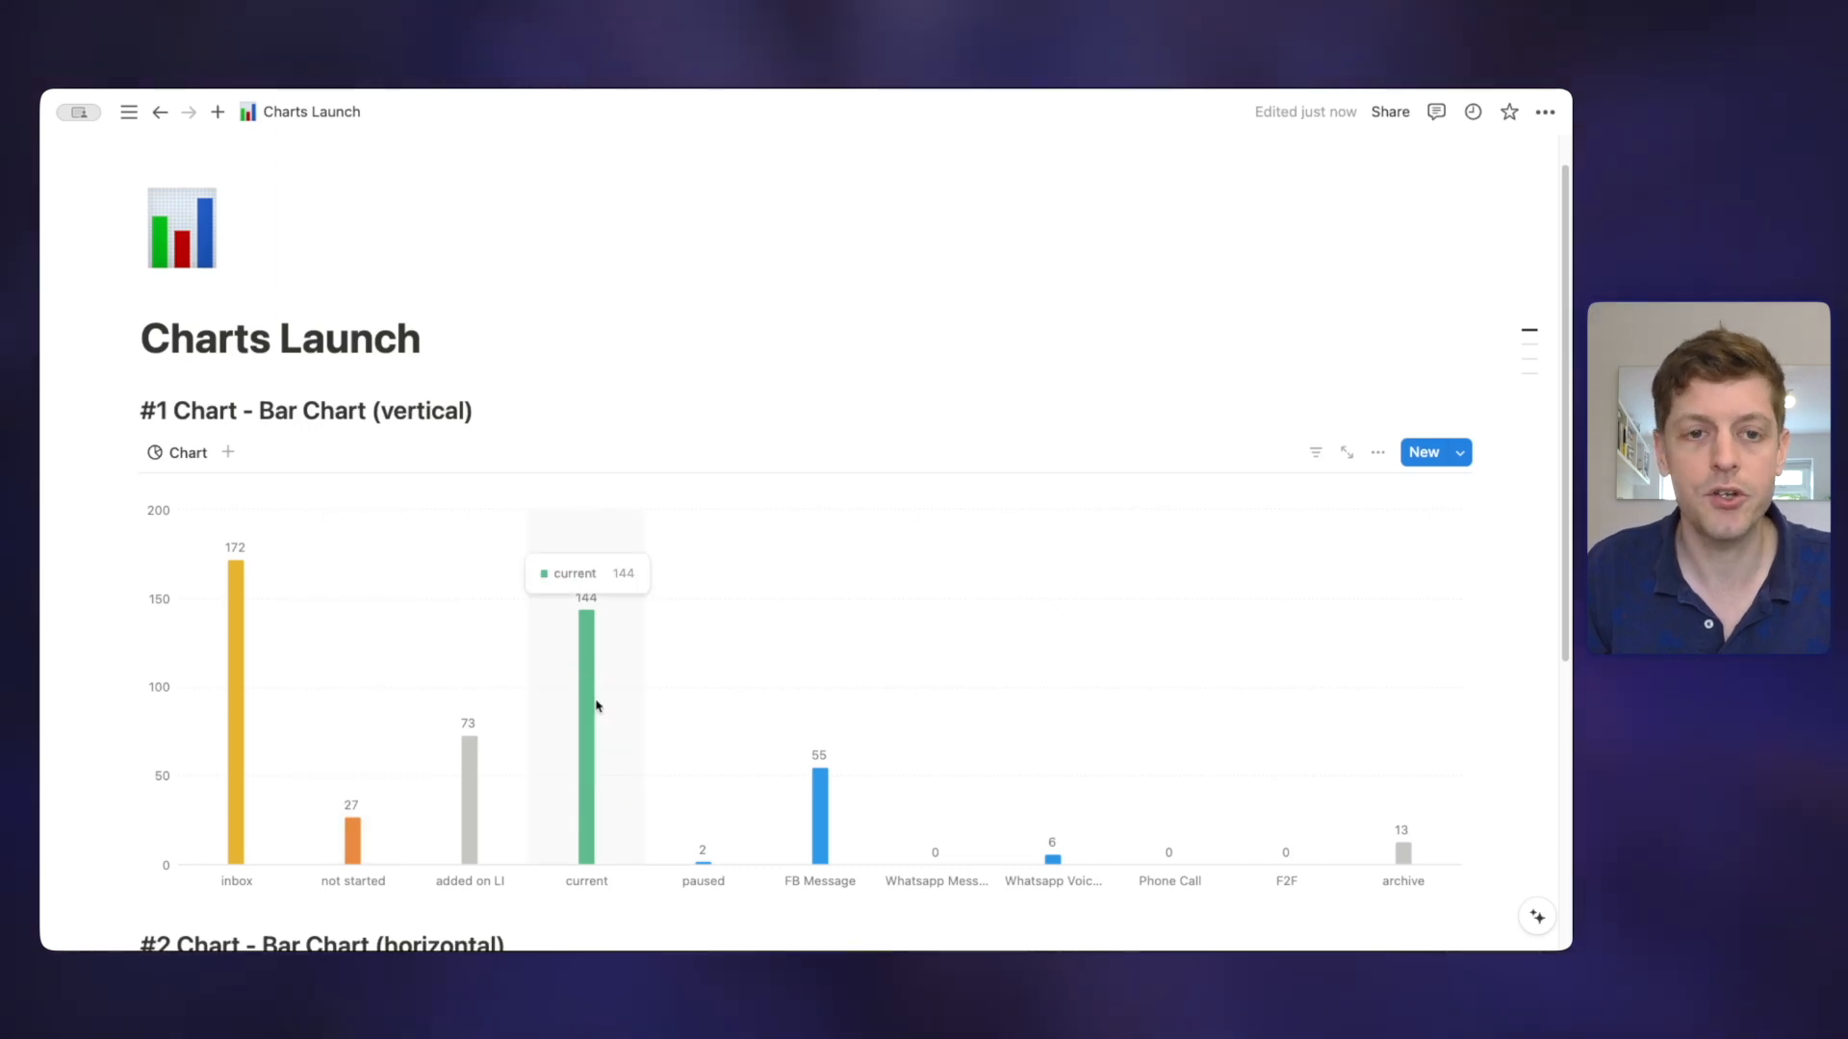
{"action": "left_click", "coordinate": [1378, 452]}
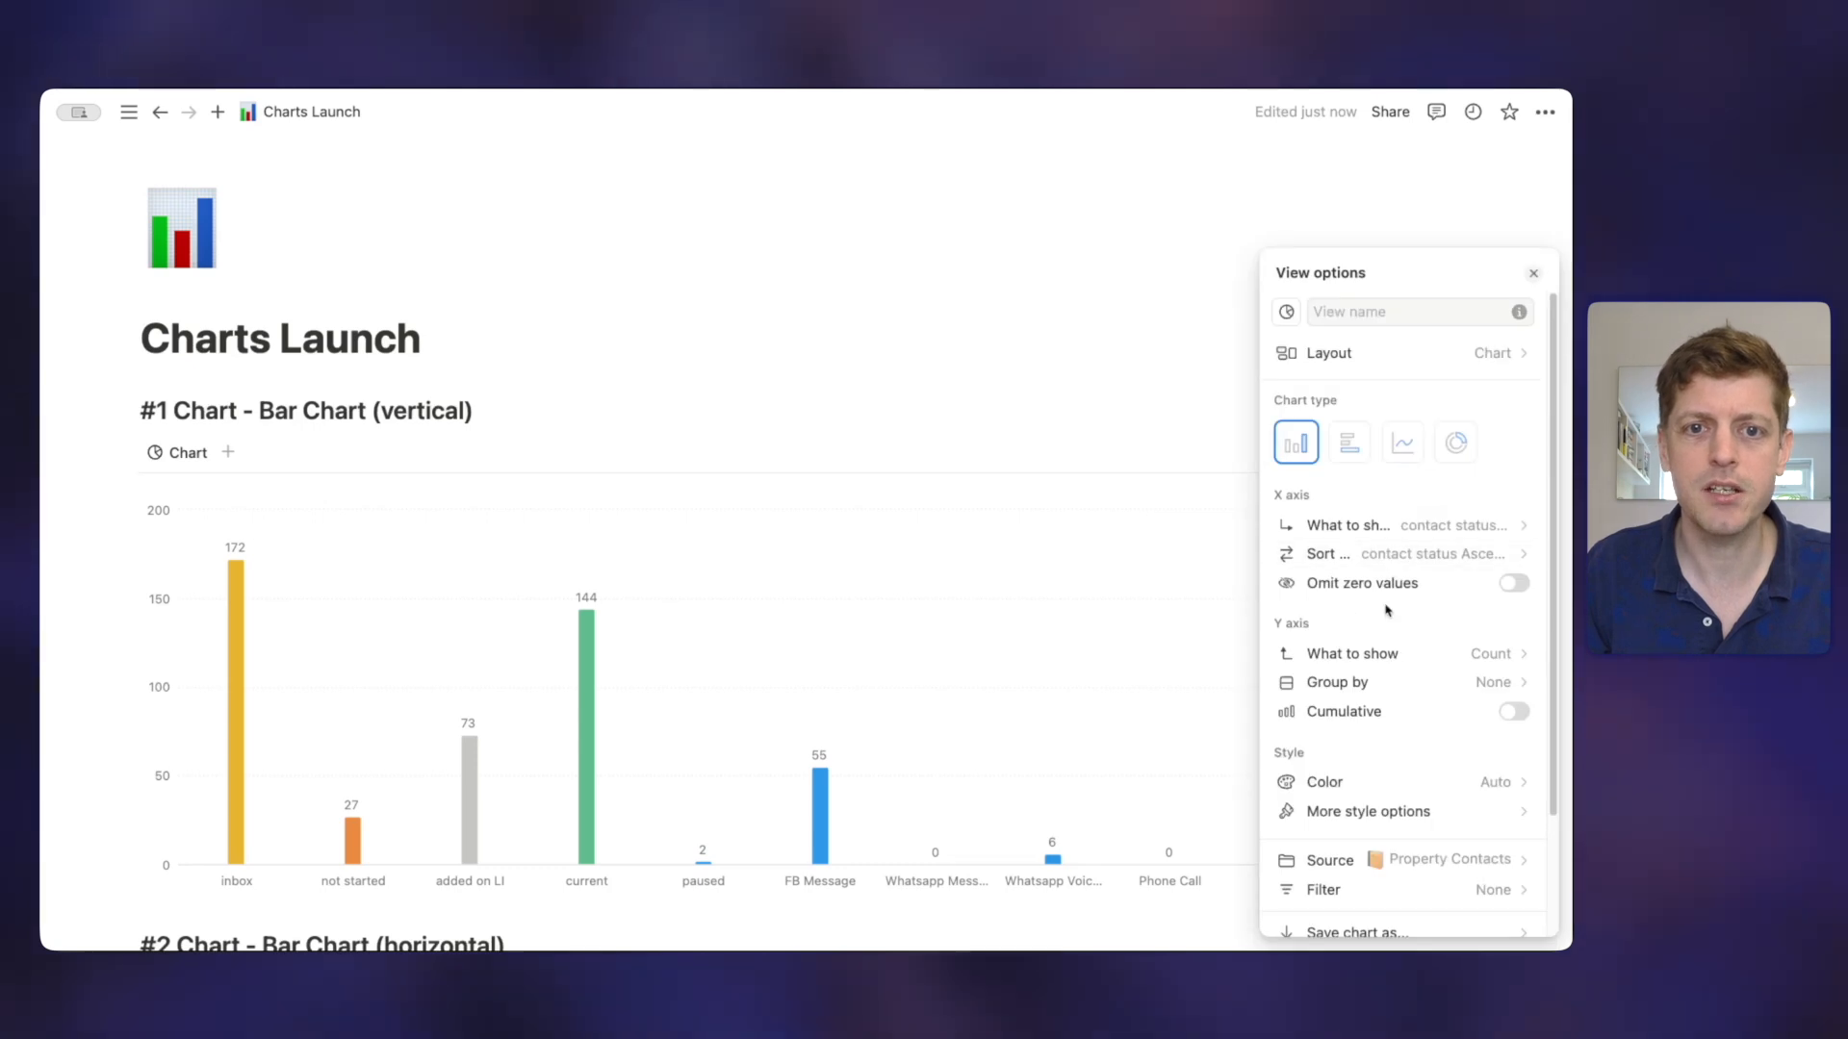
{"action": "scroll", "coordinate": [1365, 638], "scroll_direction": "down", "scroll_amount": 1}
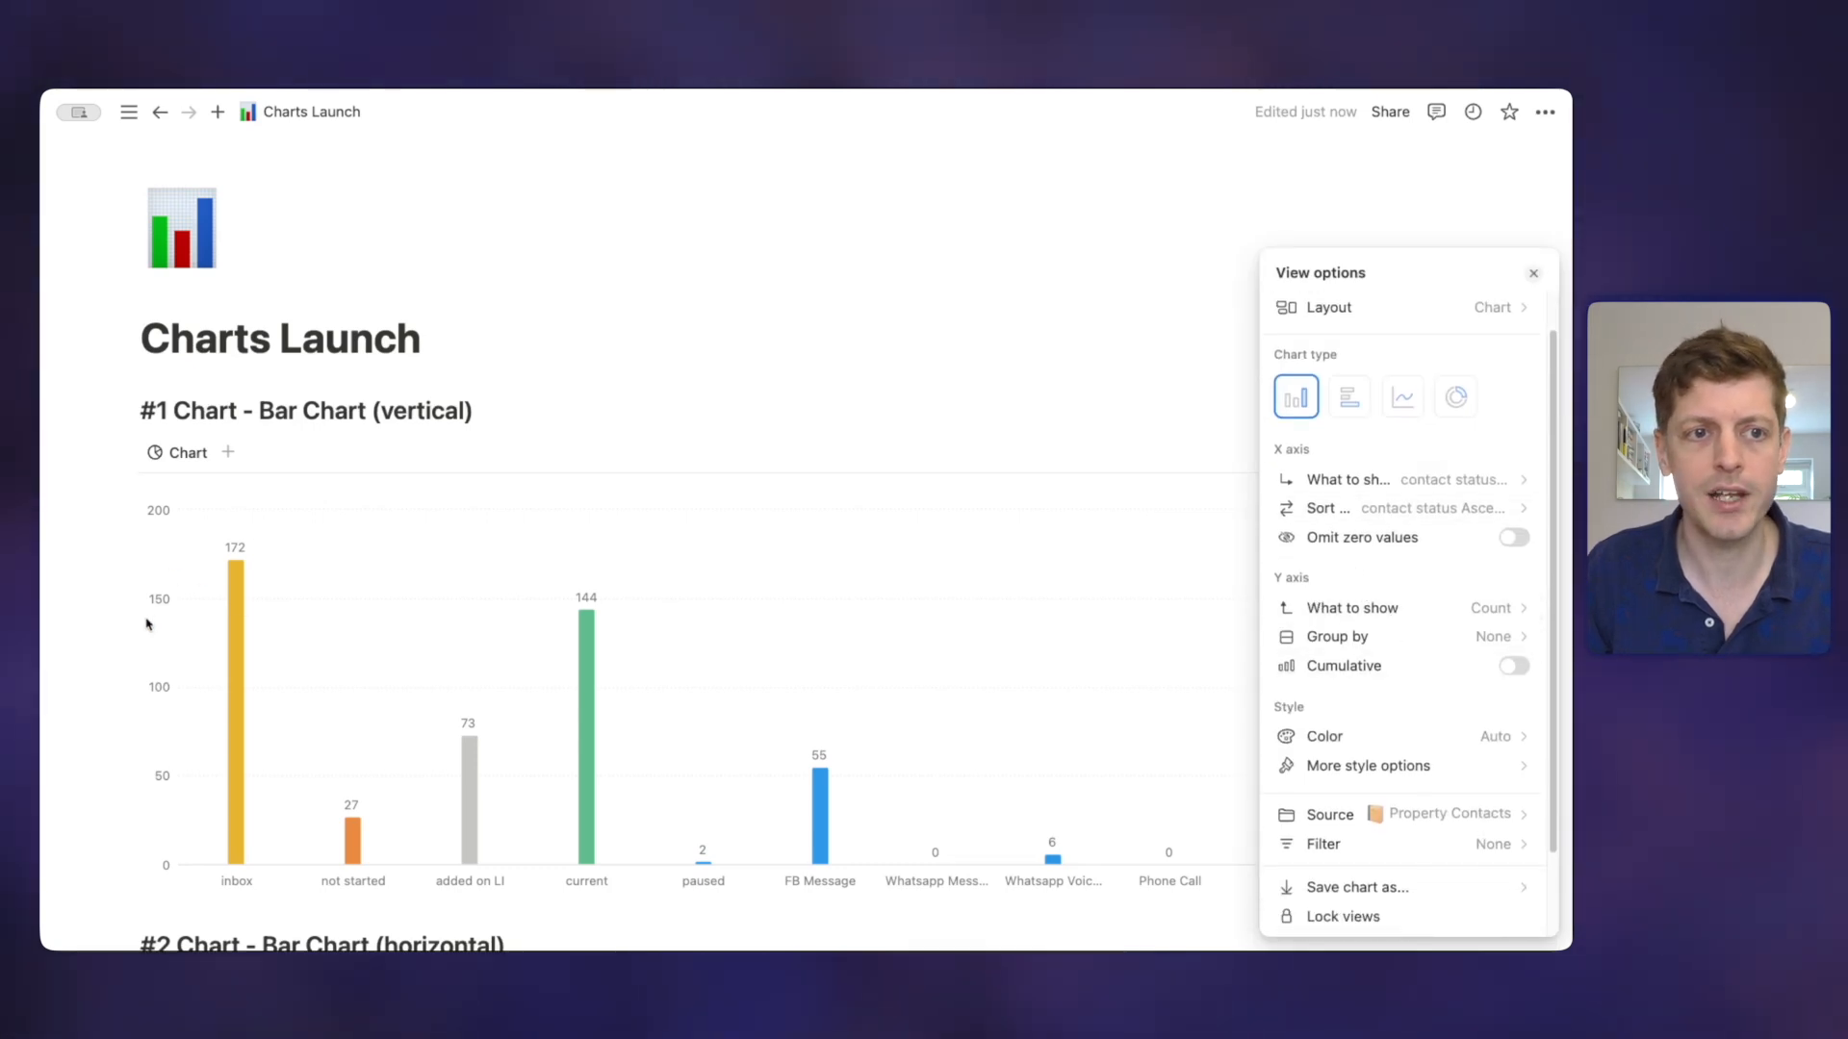
{"action": "left_click", "coordinate": [1509, 615]}
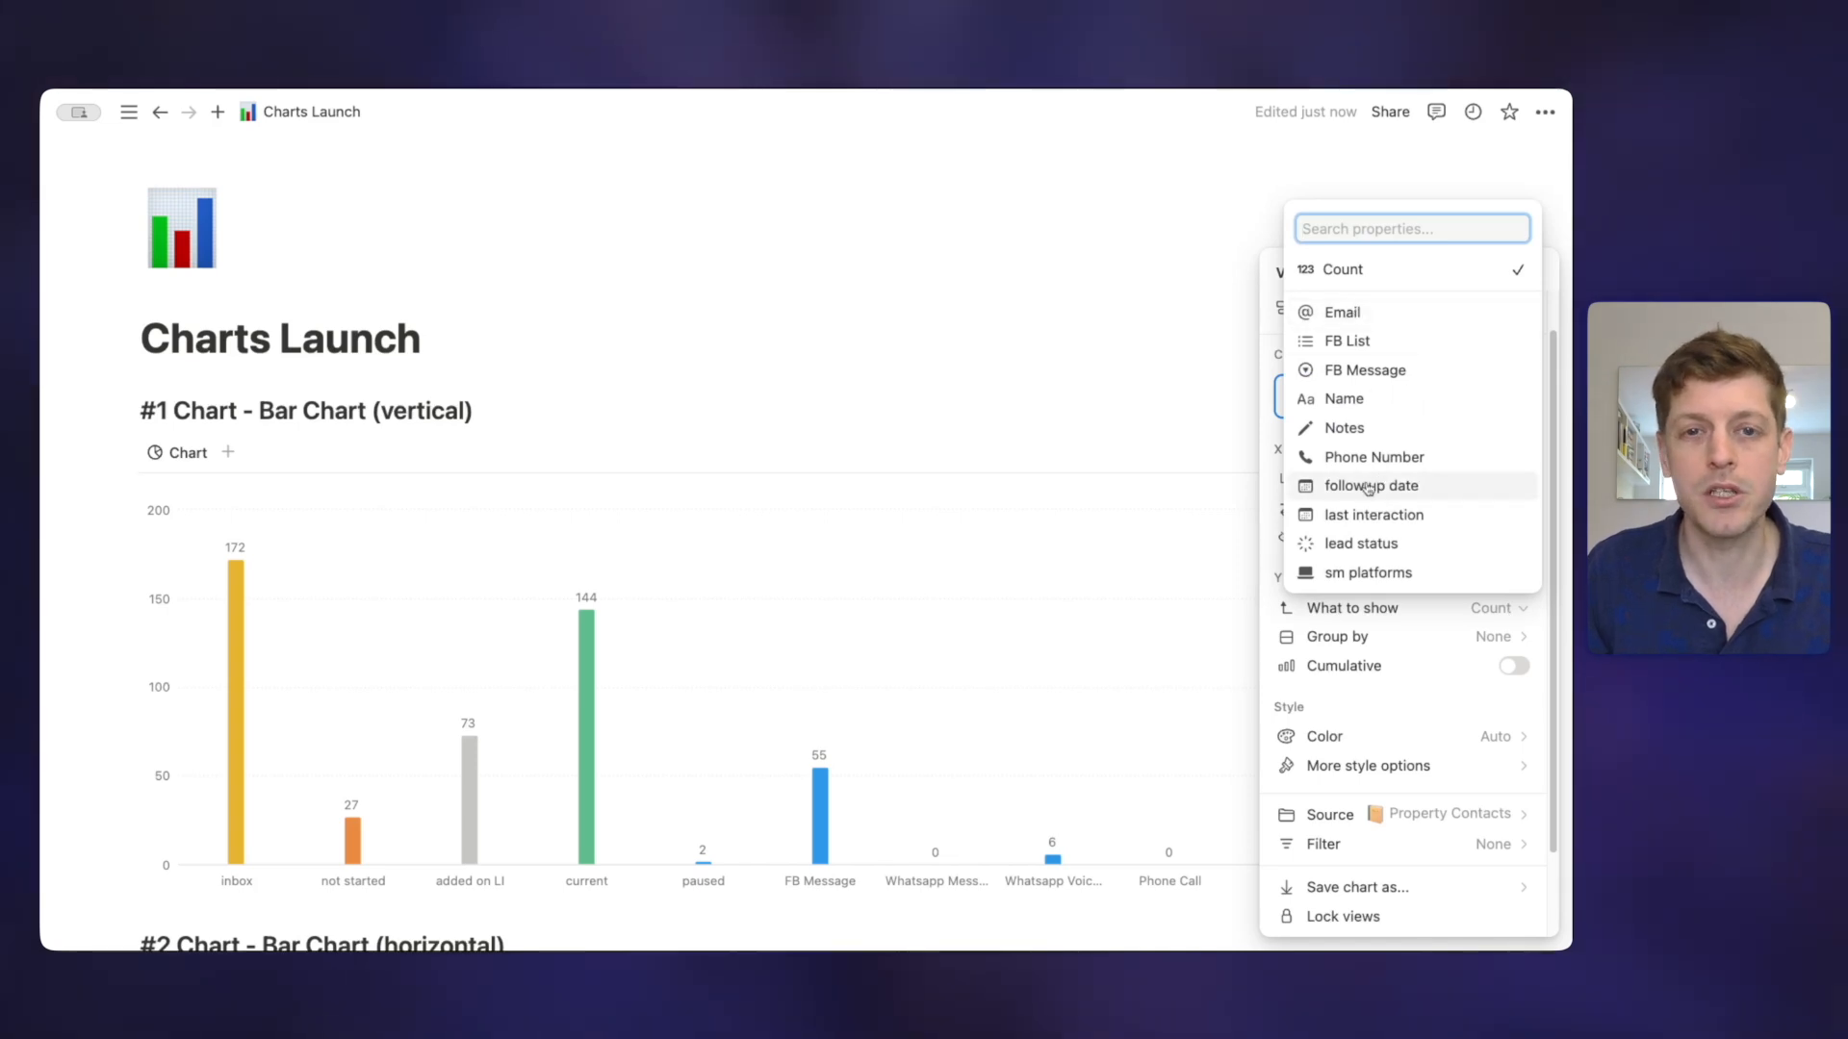
{"action": "left_click", "coordinate": [1272, 530]}
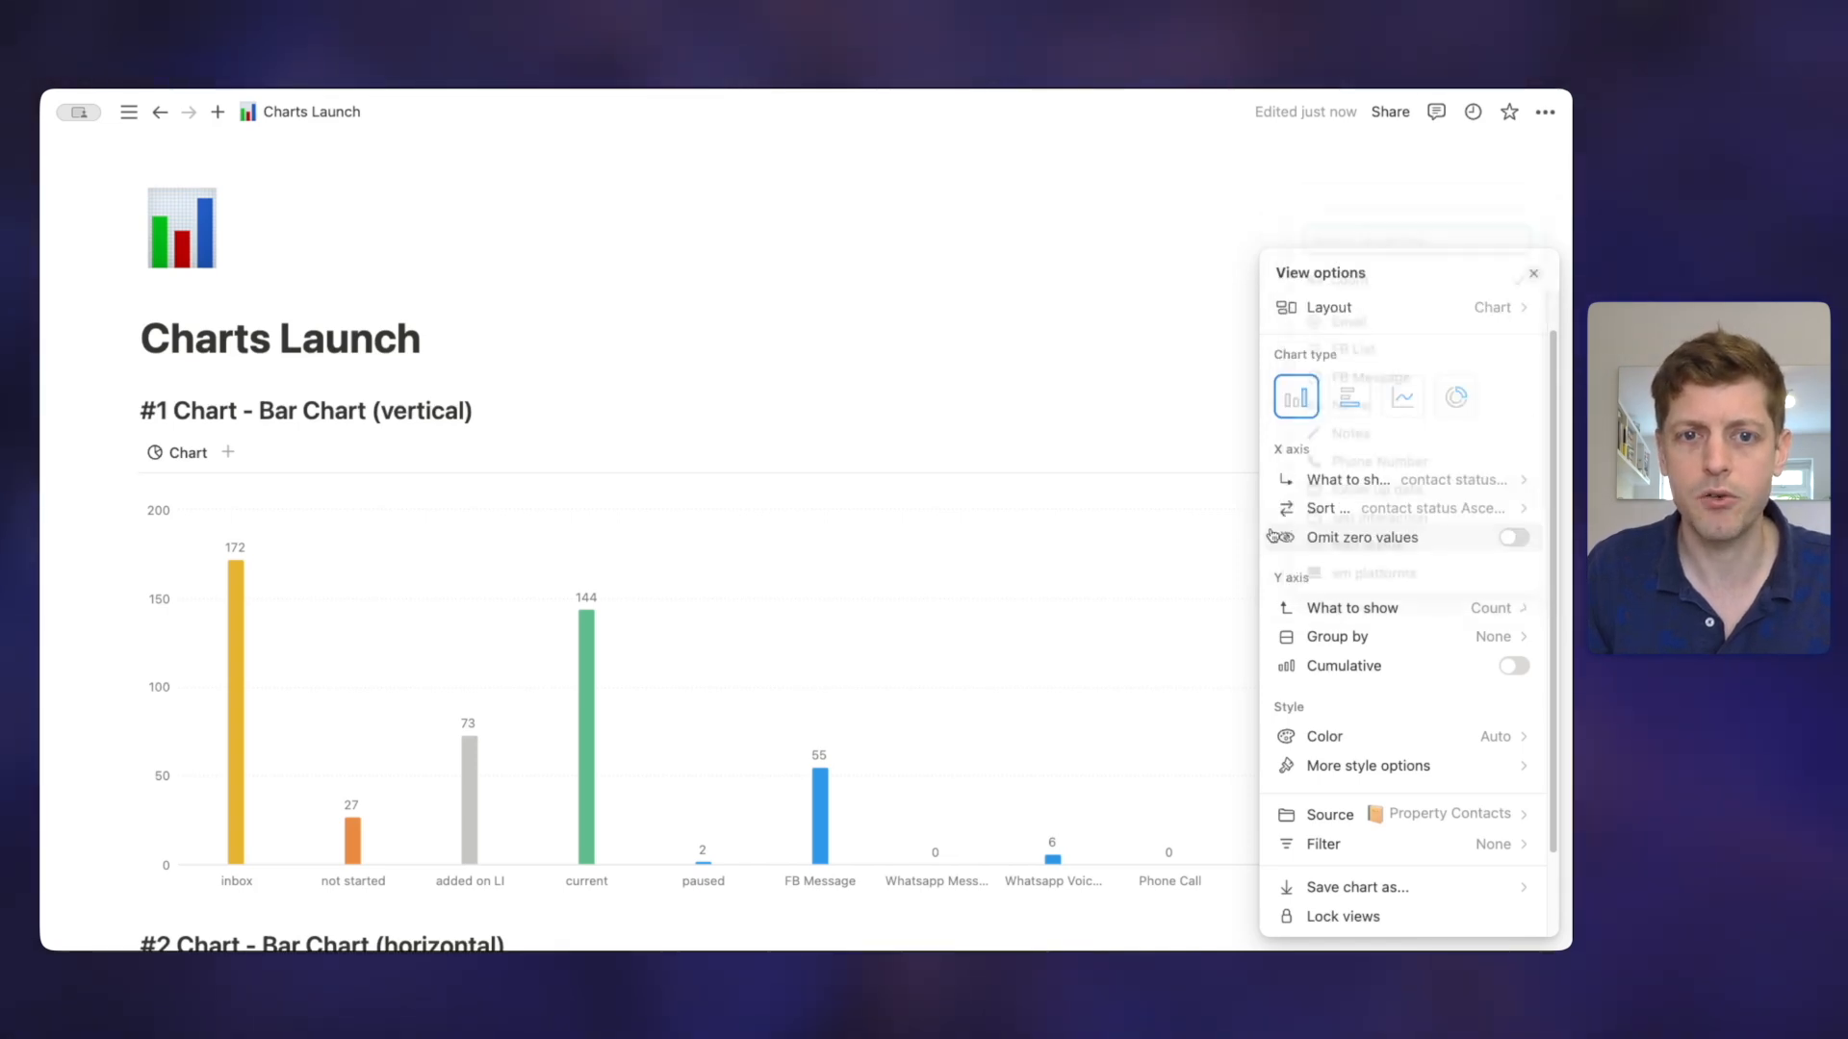
Try grouping the vertical bar chart's Y axis by sm platforms, and set the grouping back to None.
{"action": "scroll", "coordinate": [1443, 577], "scroll_direction": "down", "scroll_amount": 2}
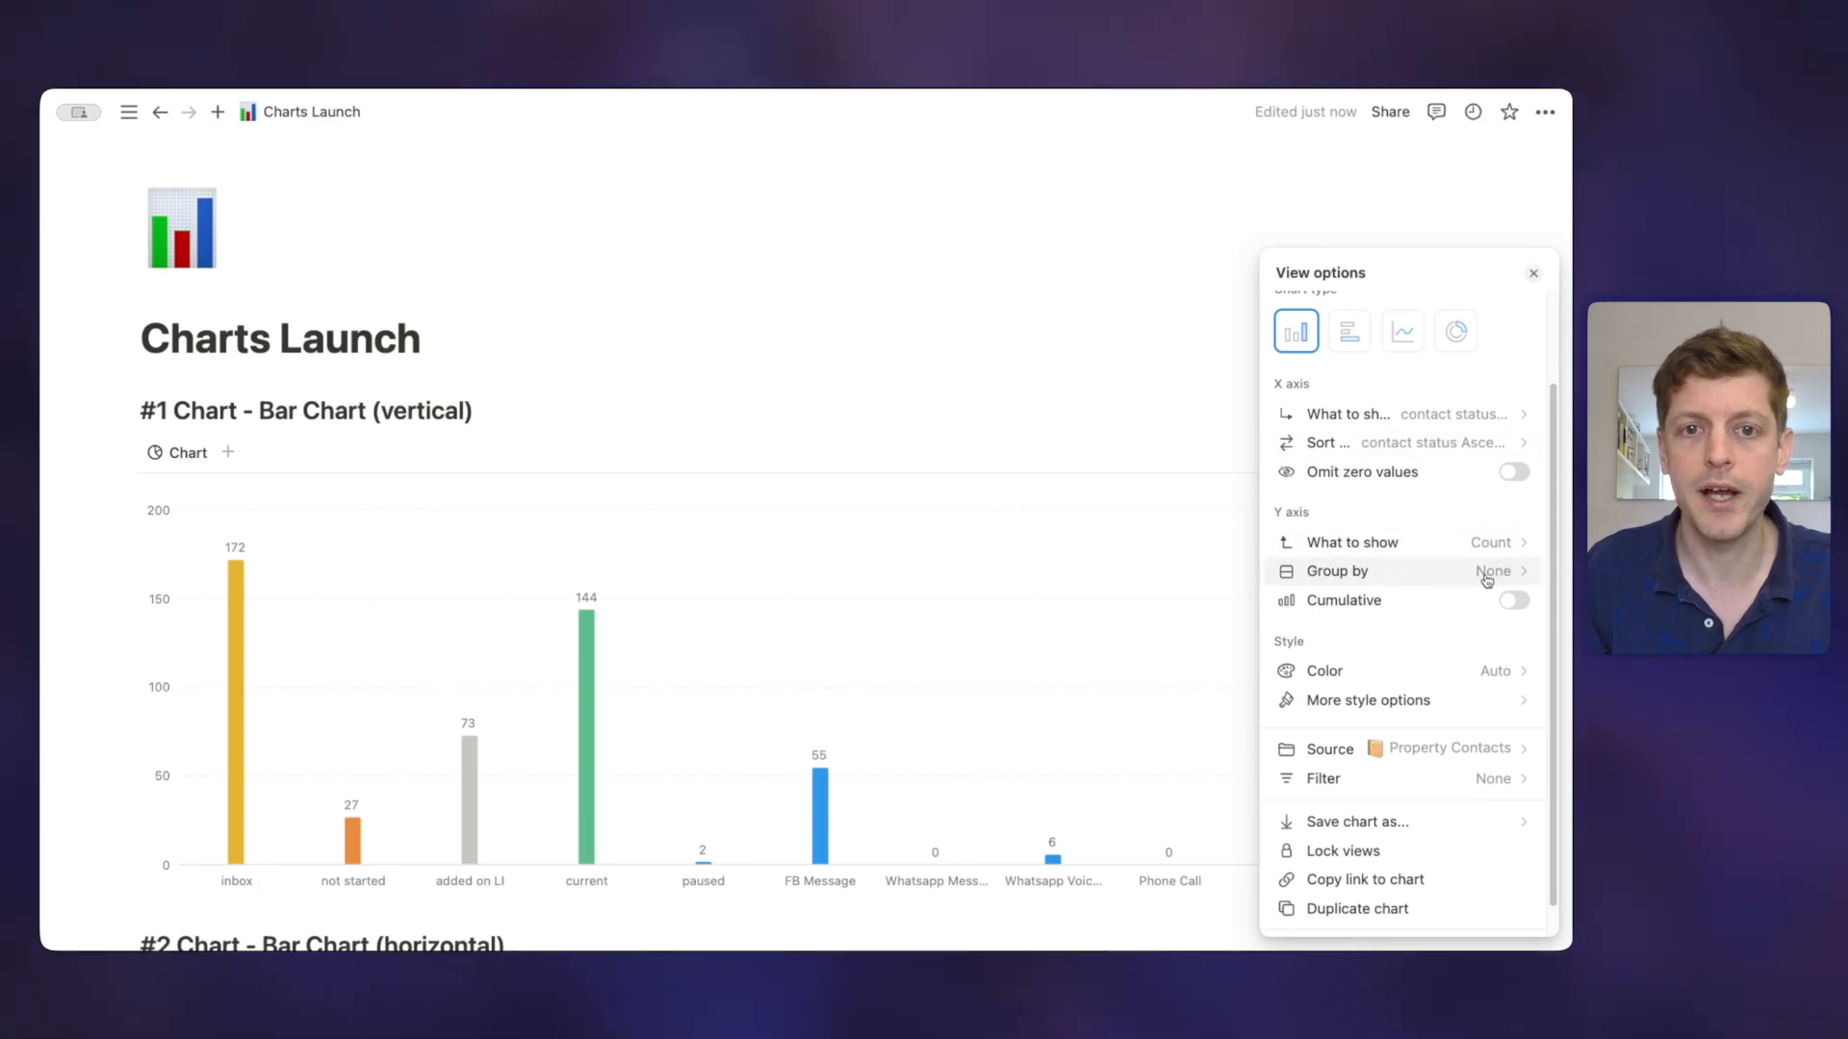
{"action": "left_click", "coordinate": [1501, 572]}
{"action": "mouse_move", "coordinate": [1375, 464]}
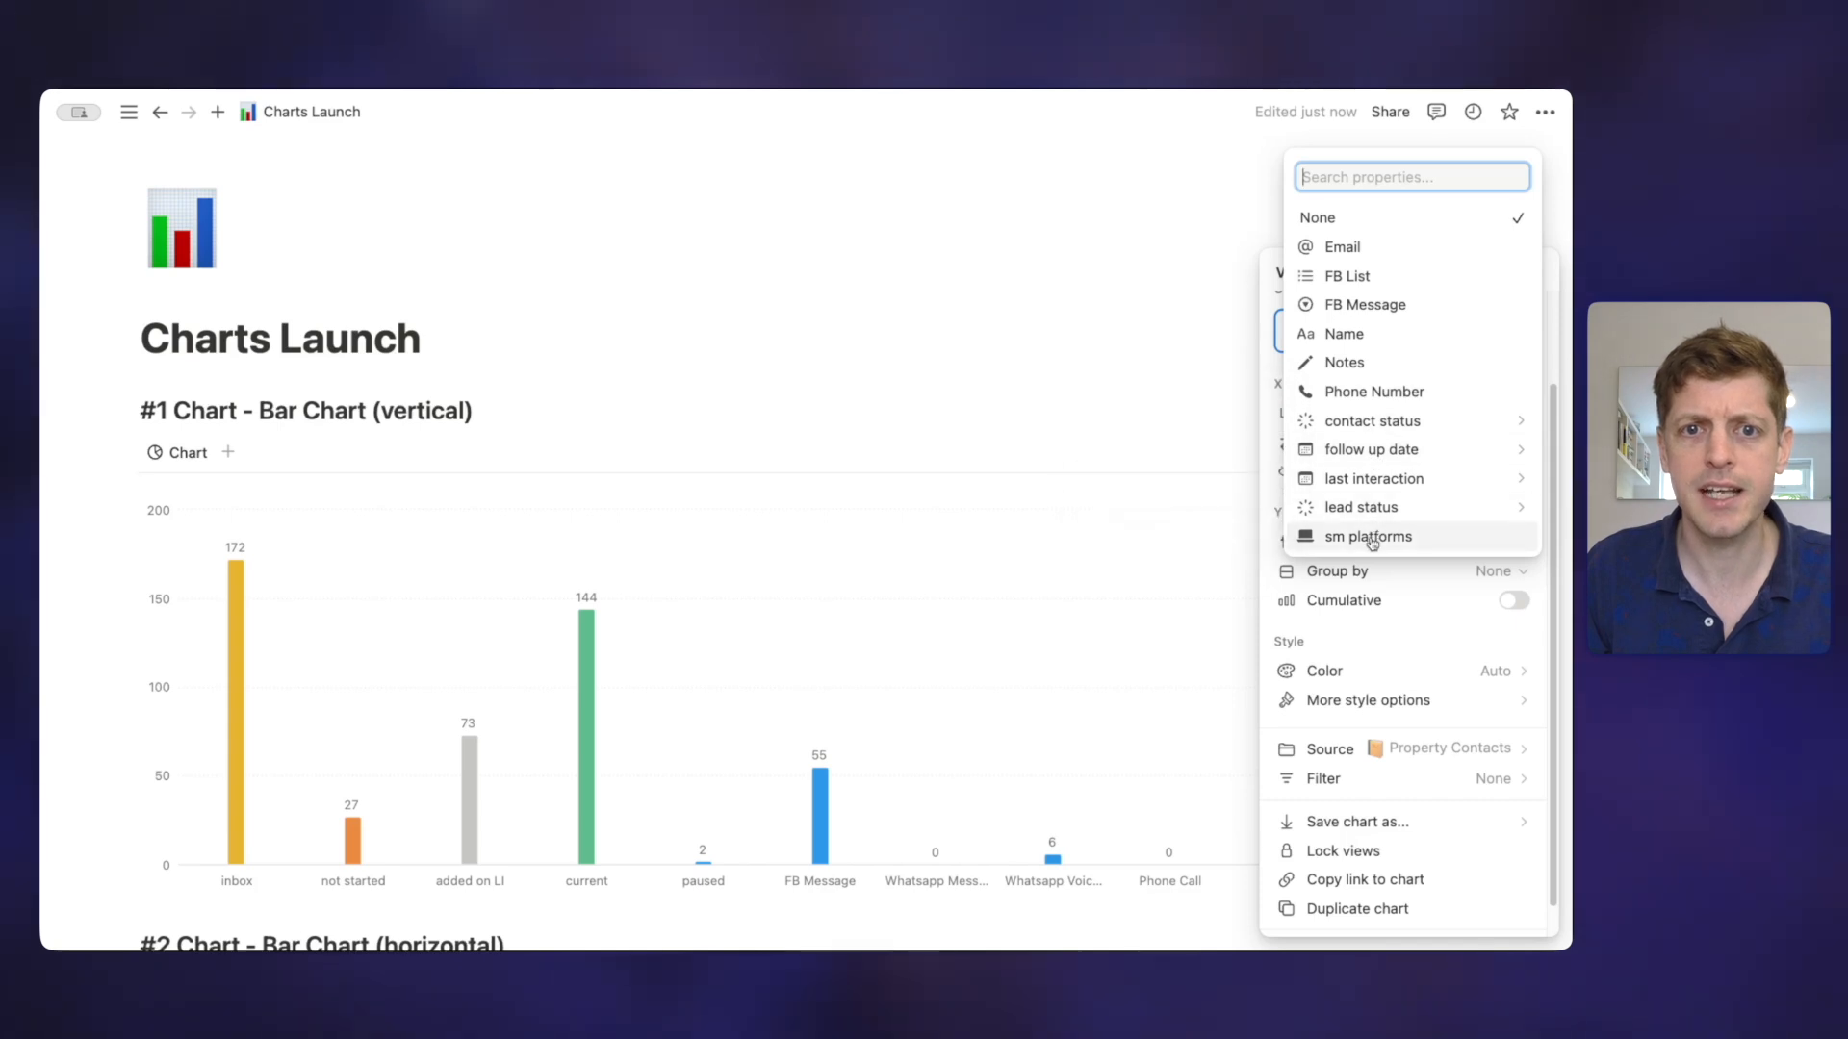
{"action": "left_click", "coordinate": [1370, 537]}
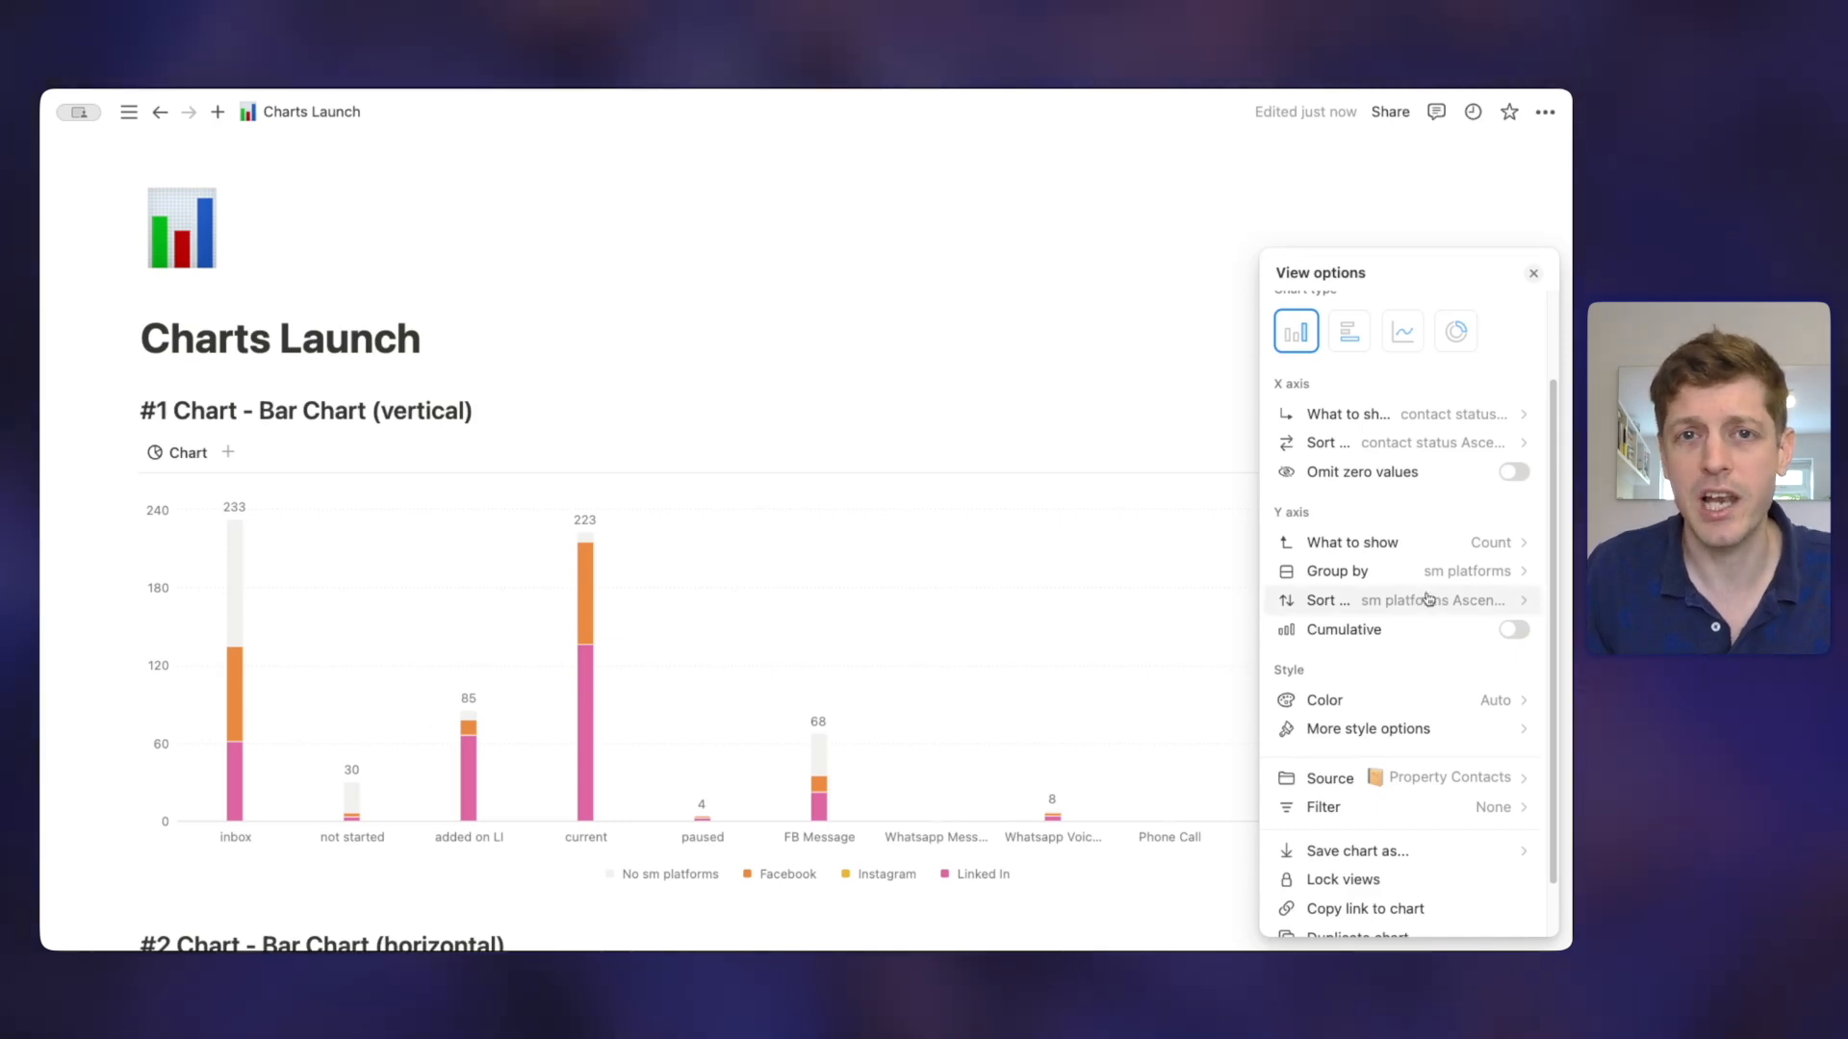
{"action": "left_click", "coordinate": [1470, 577]}
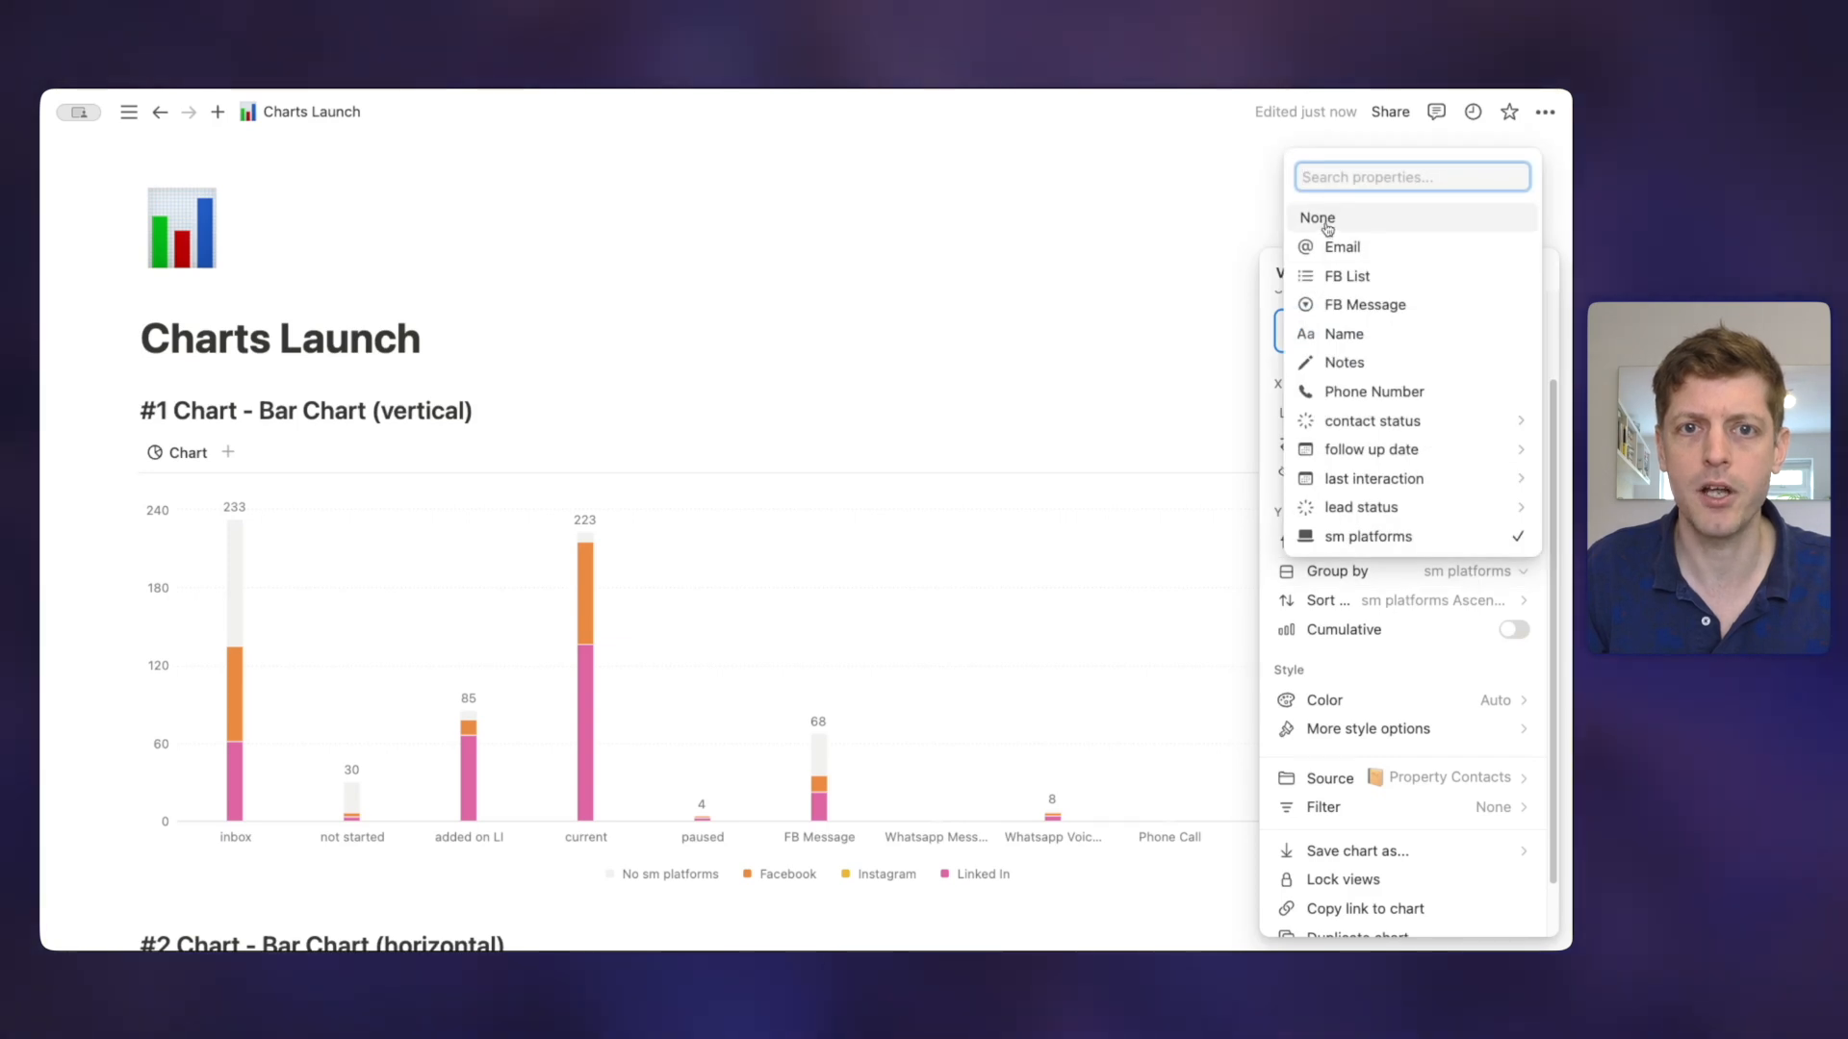
{"action": "left_click", "coordinate": [1327, 219]}
Set the vertical bar chart's color to Yellow.
{"action": "scroll", "coordinate": [1419, 458], "scroll_direction": "down", "scroll_amount": 1}
{"action": "left_click", "coordinate": [1486, 644]}
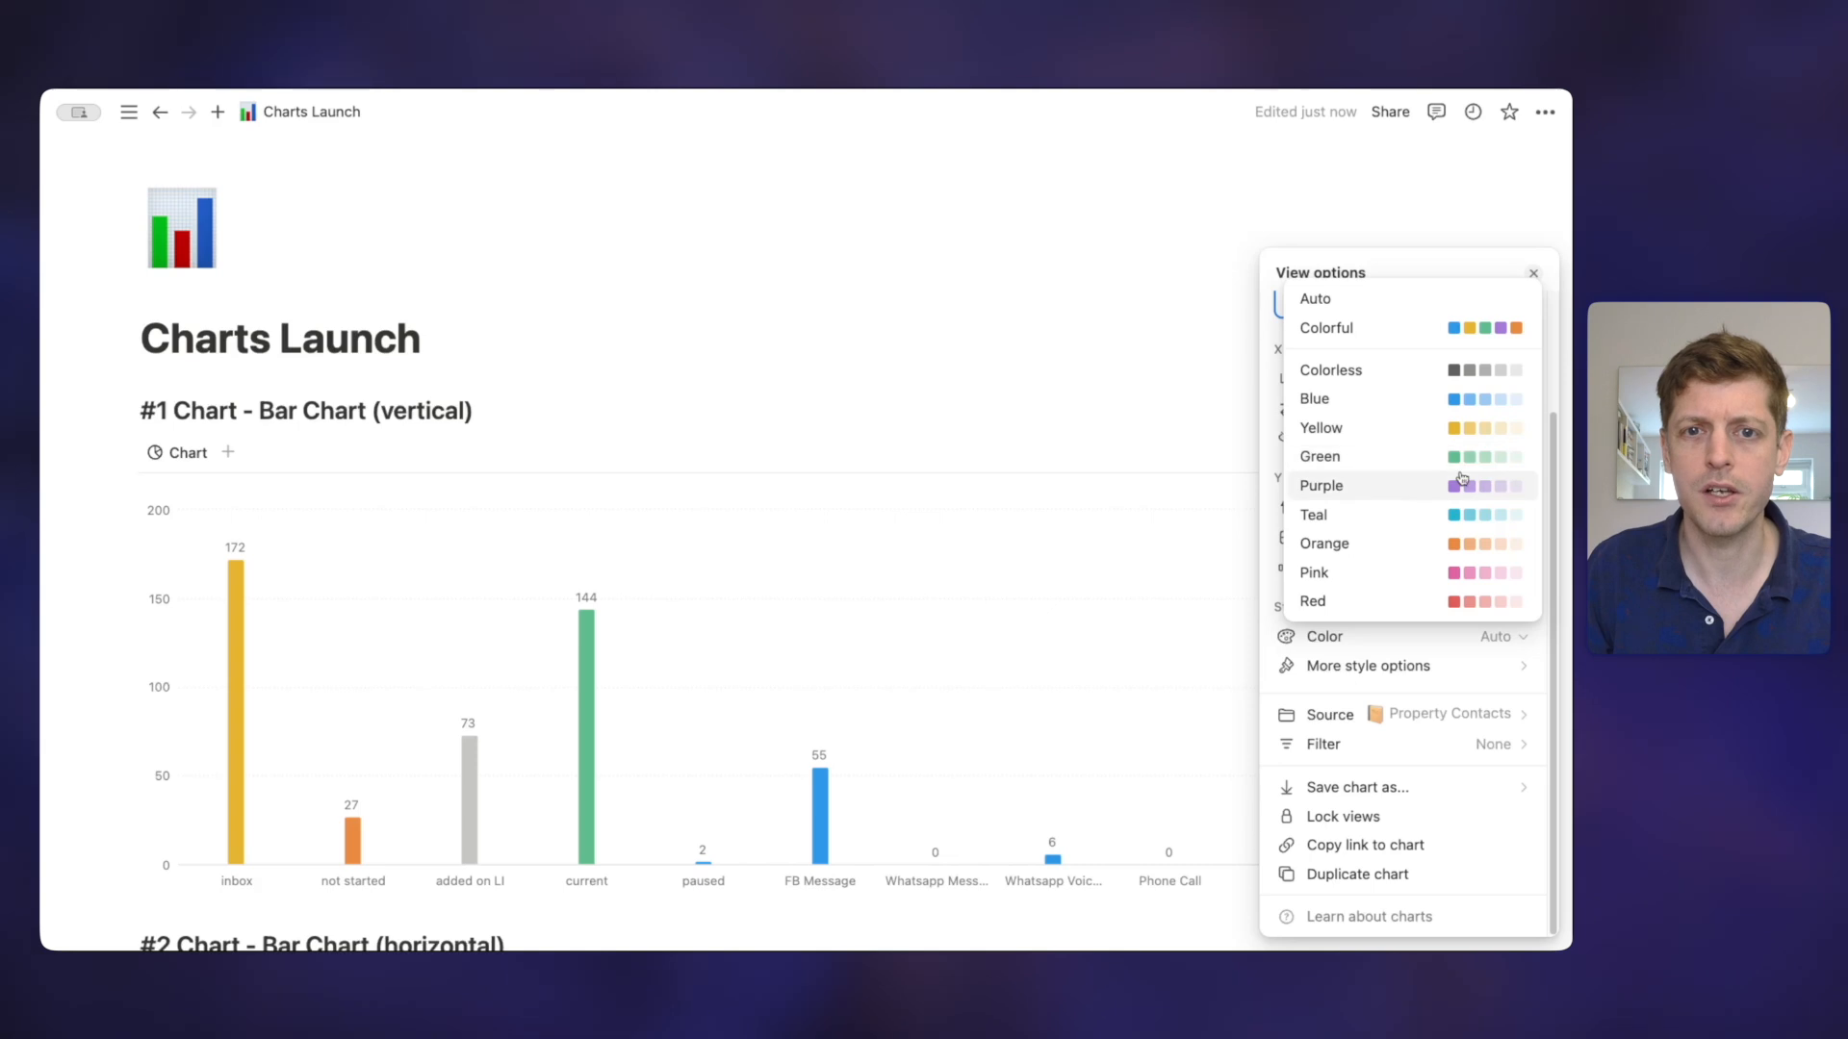
{"action": "left_click", "coordinate": [1464, 439]}
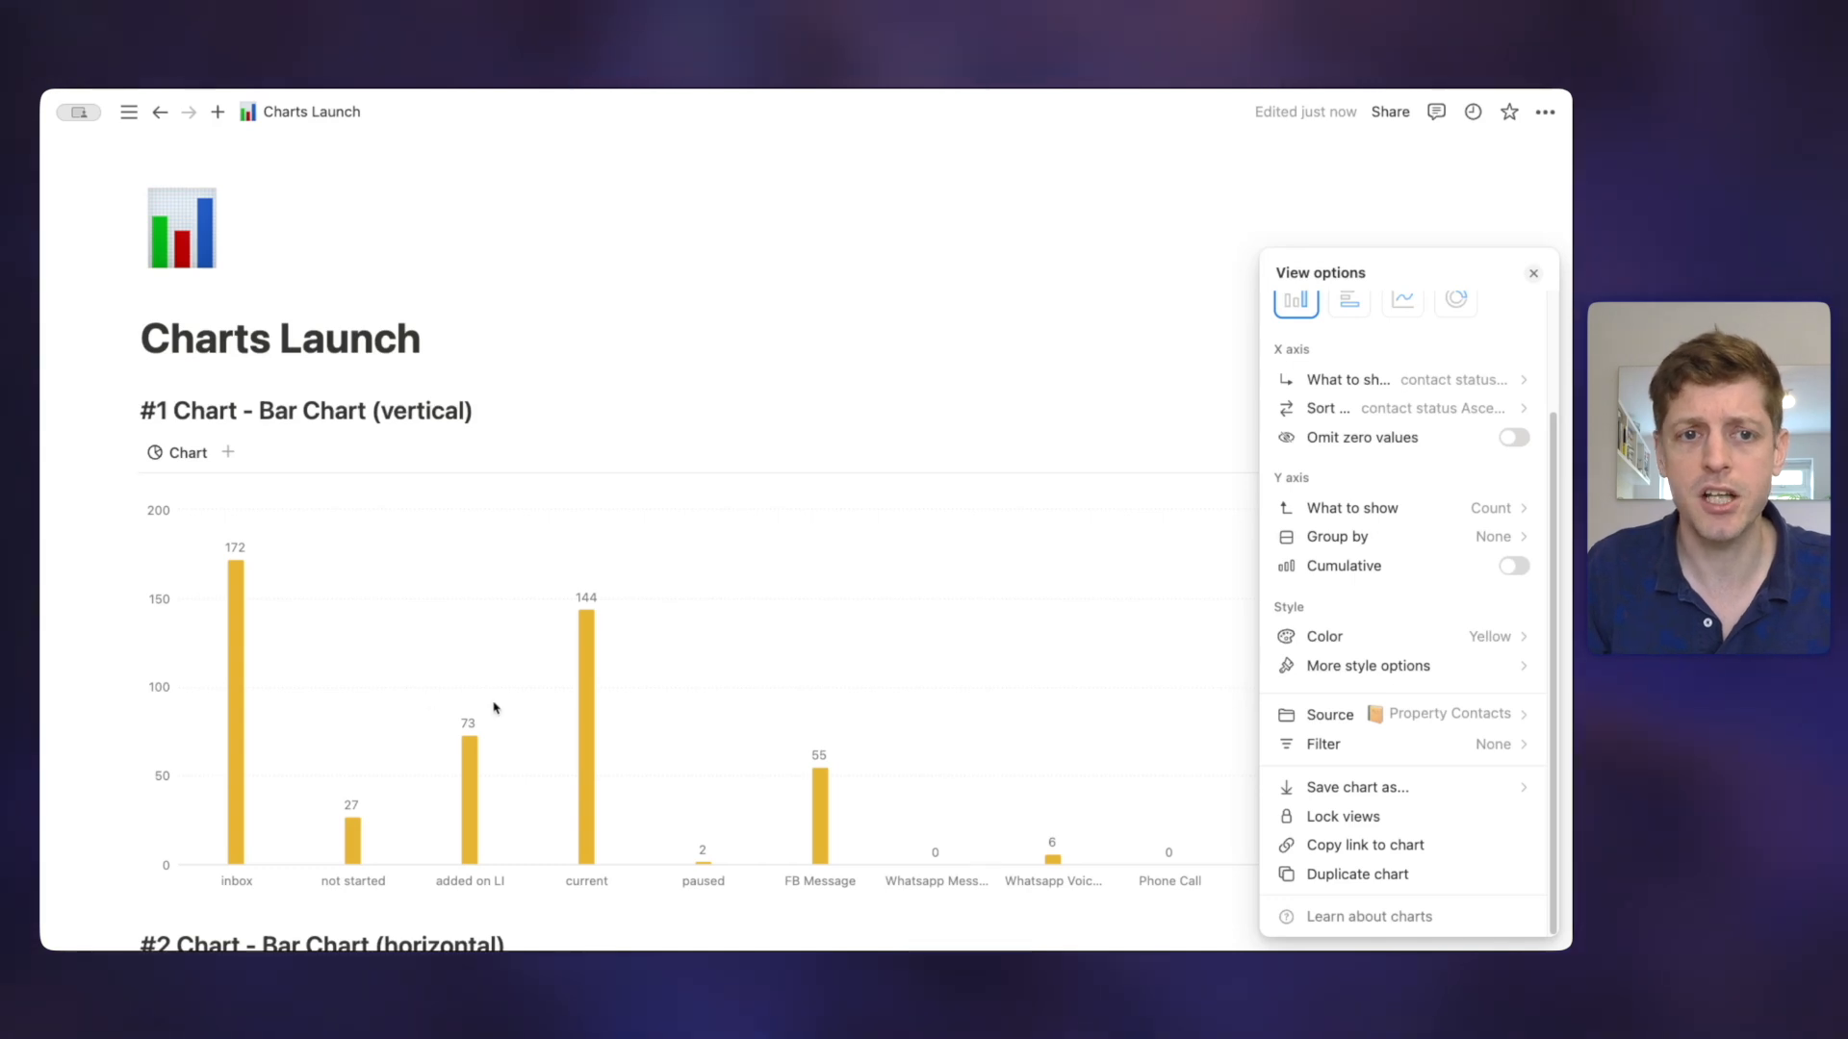
Turn on Color by value for the vertical bar chart and set its color to Colorful.
{"action": "left_click", "coordinate": [1406, 674]}
{"action": "left_click", "coordinate": [1511, 789]}
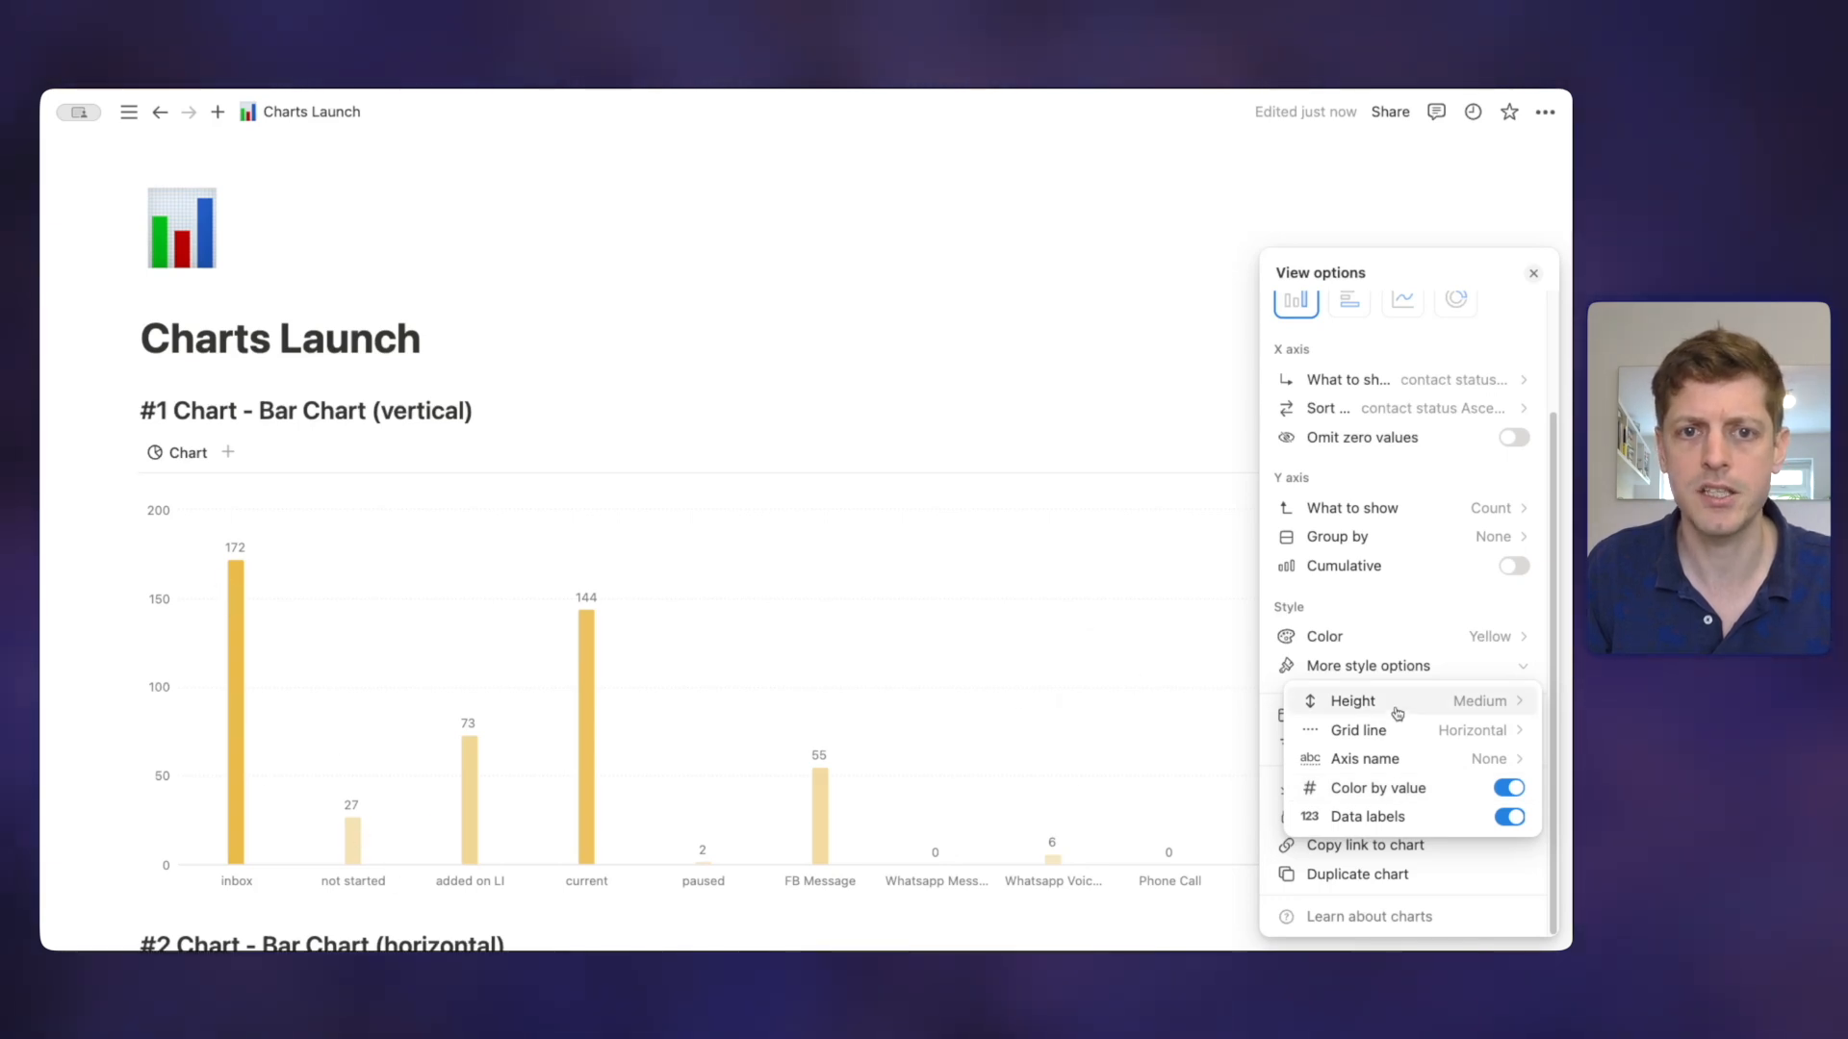
{"action": "left_click", "coordinate": [1433, 631]}
{"action": "left_click", "coordinate": [1489, 635]}
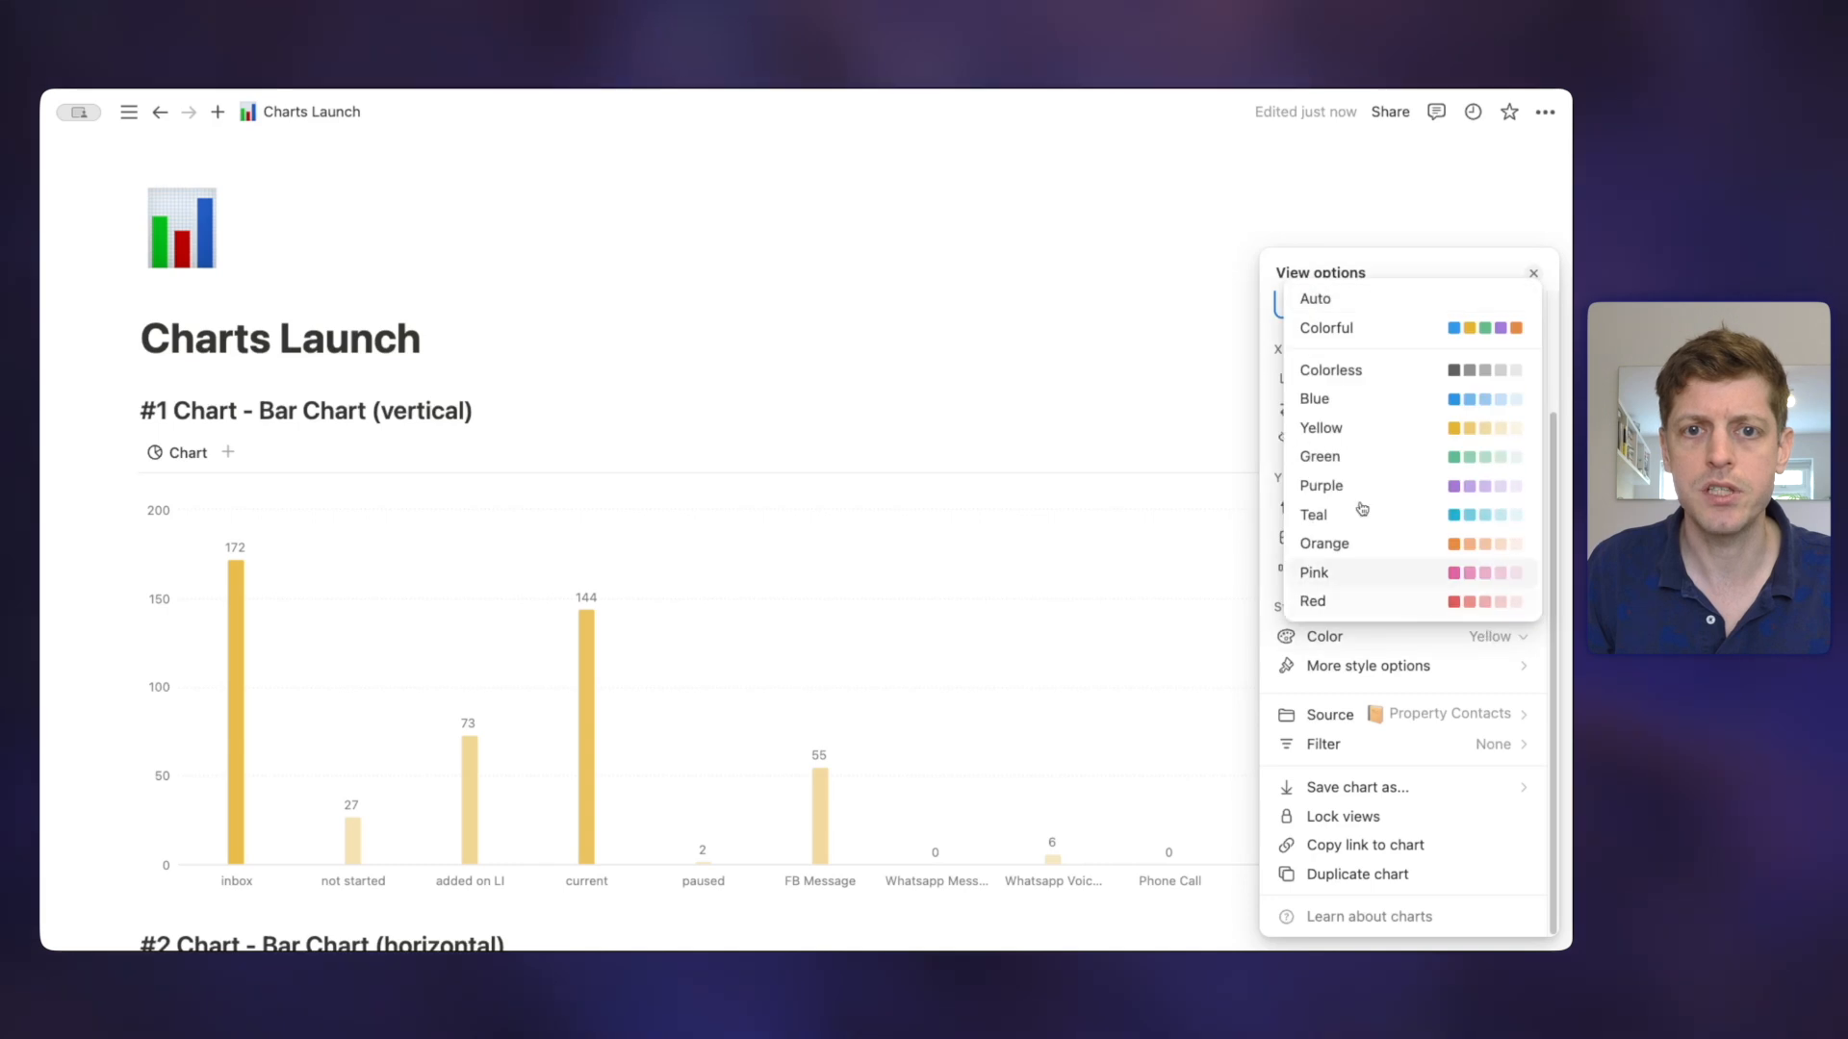
{"action": "left_click", "coordinate": [1348, 327]}
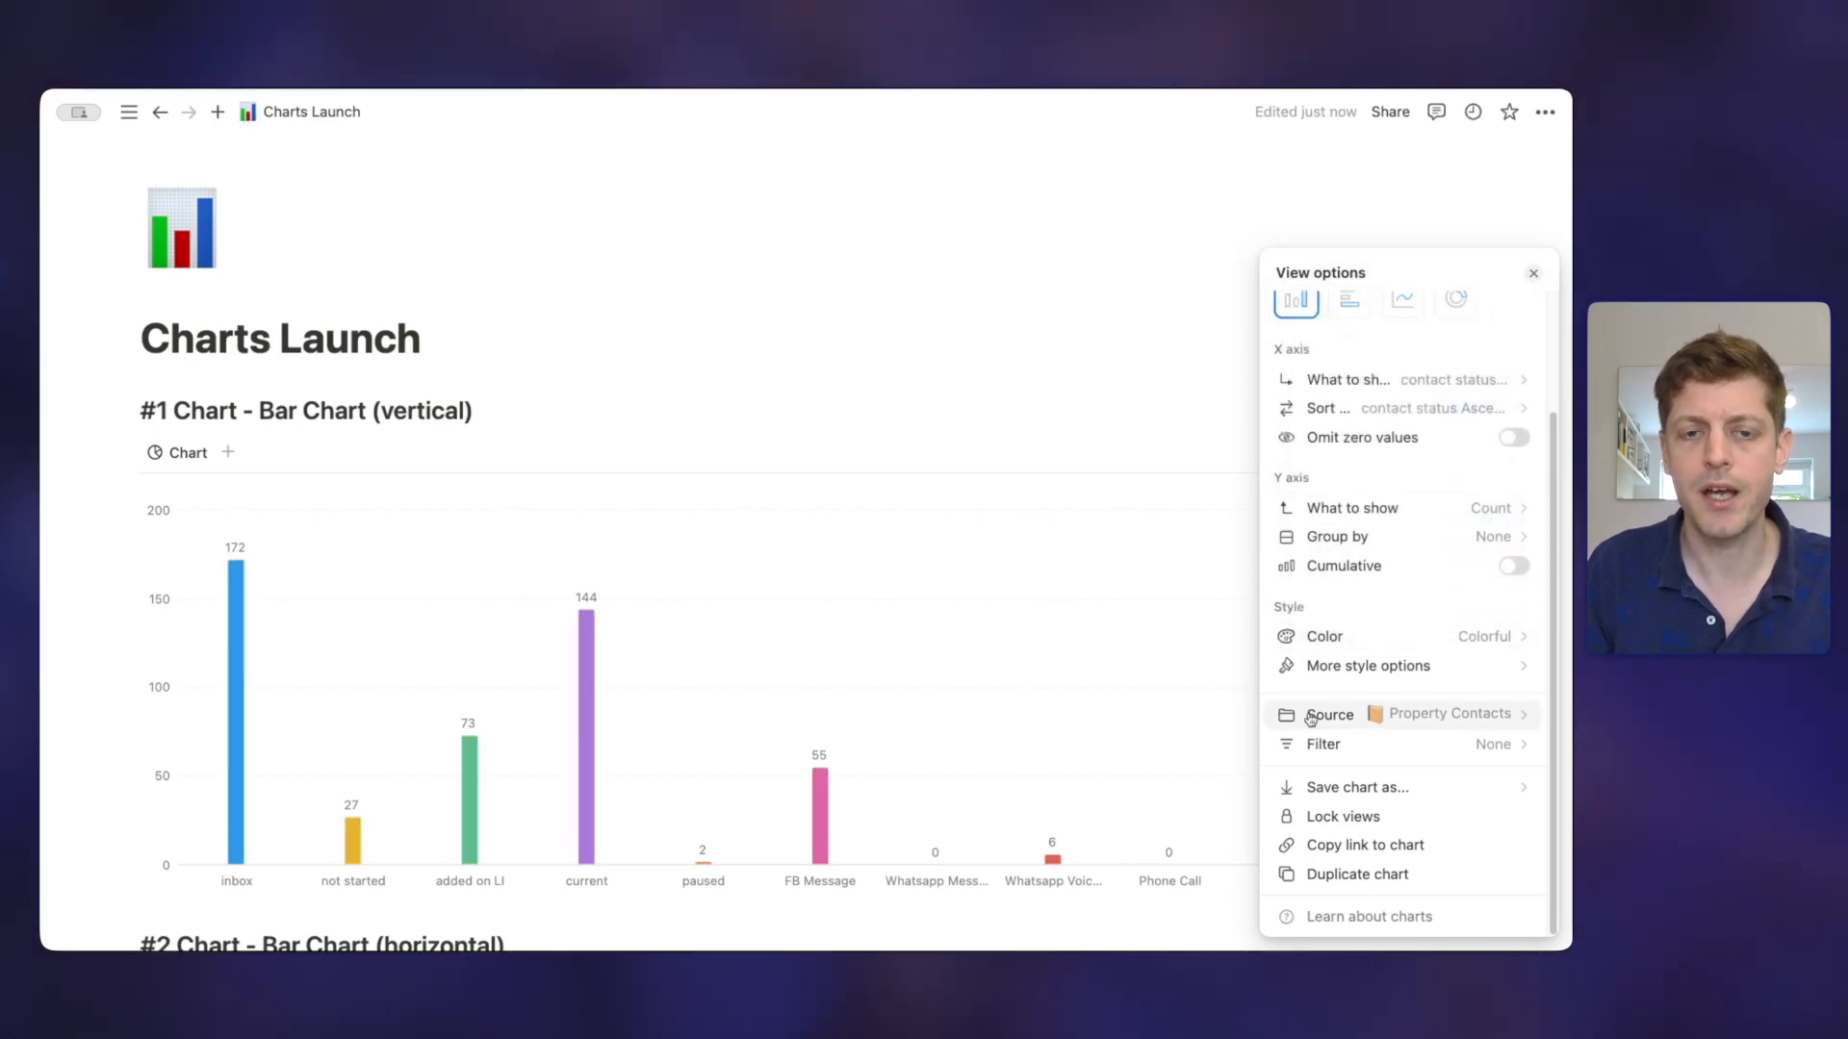
Filter the vertical bar chart by sm platforms, keeping only contacts on Linked In.
{"action": "left_click", "coordinate": [1488, 750]}
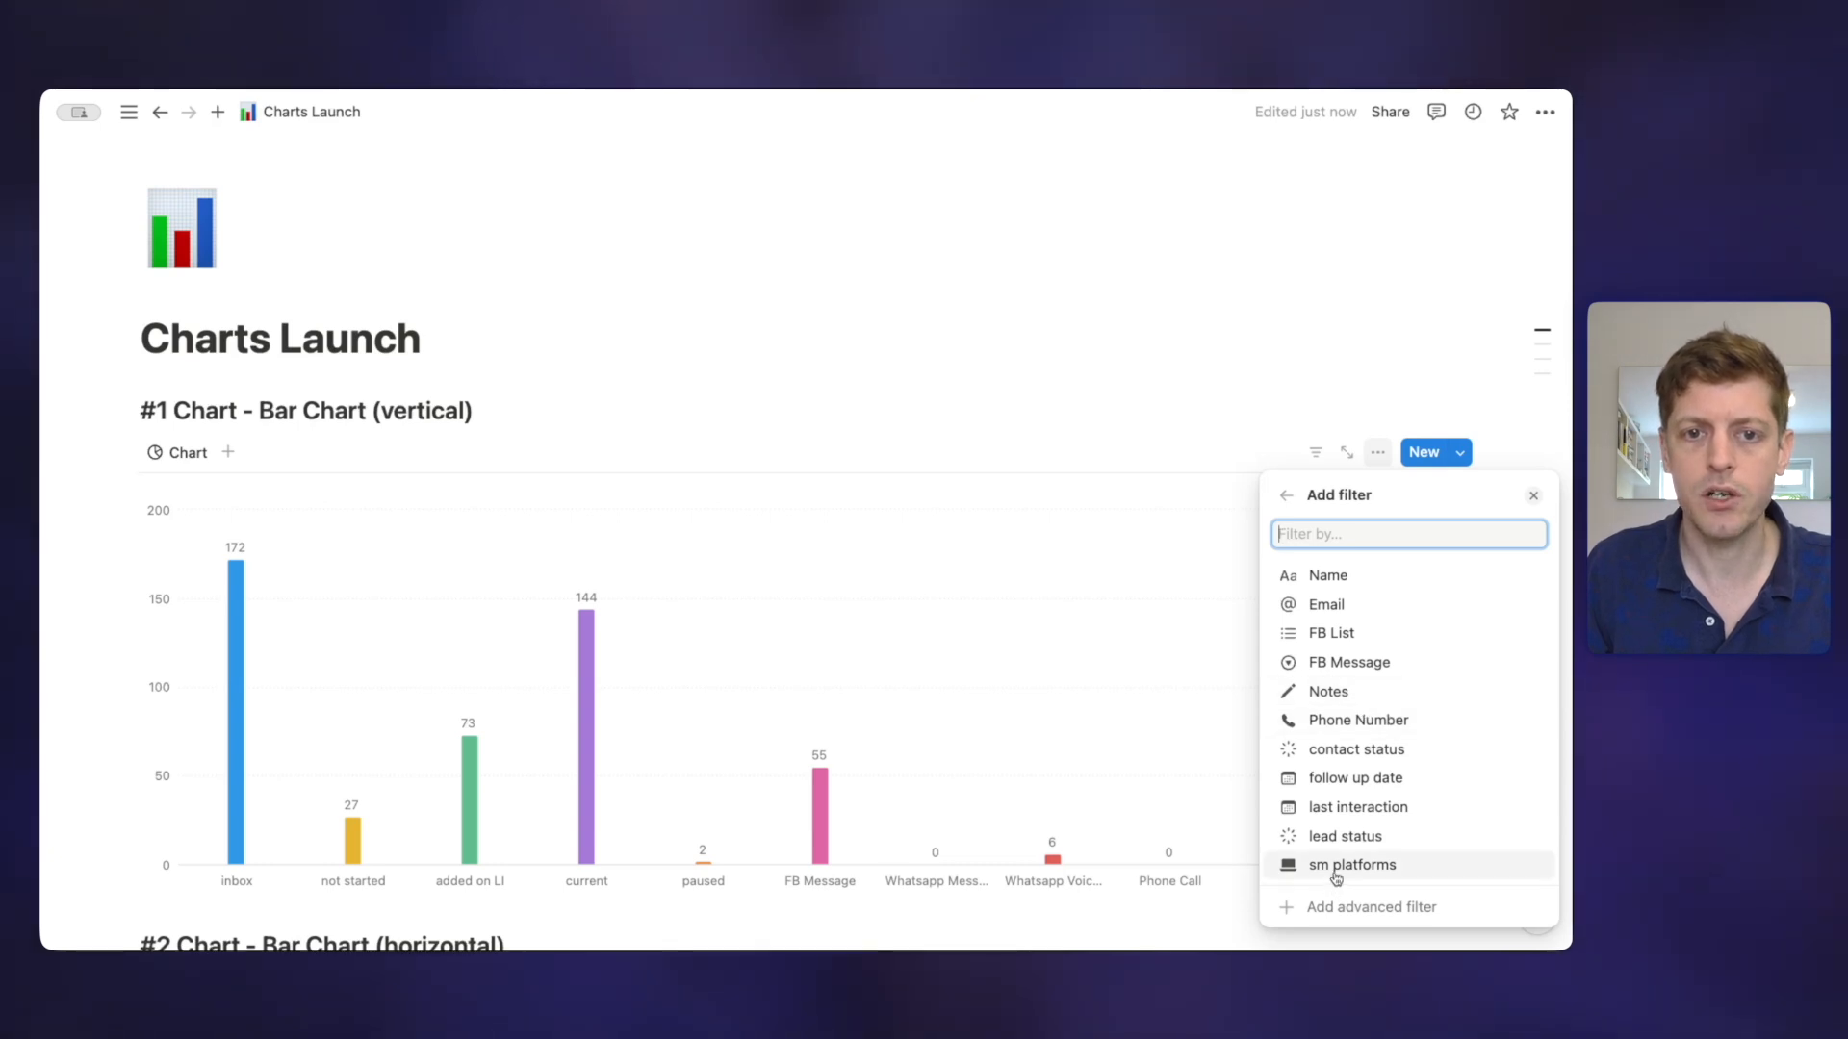
{"action": "left_click", "coordinate": [1323, 867]}
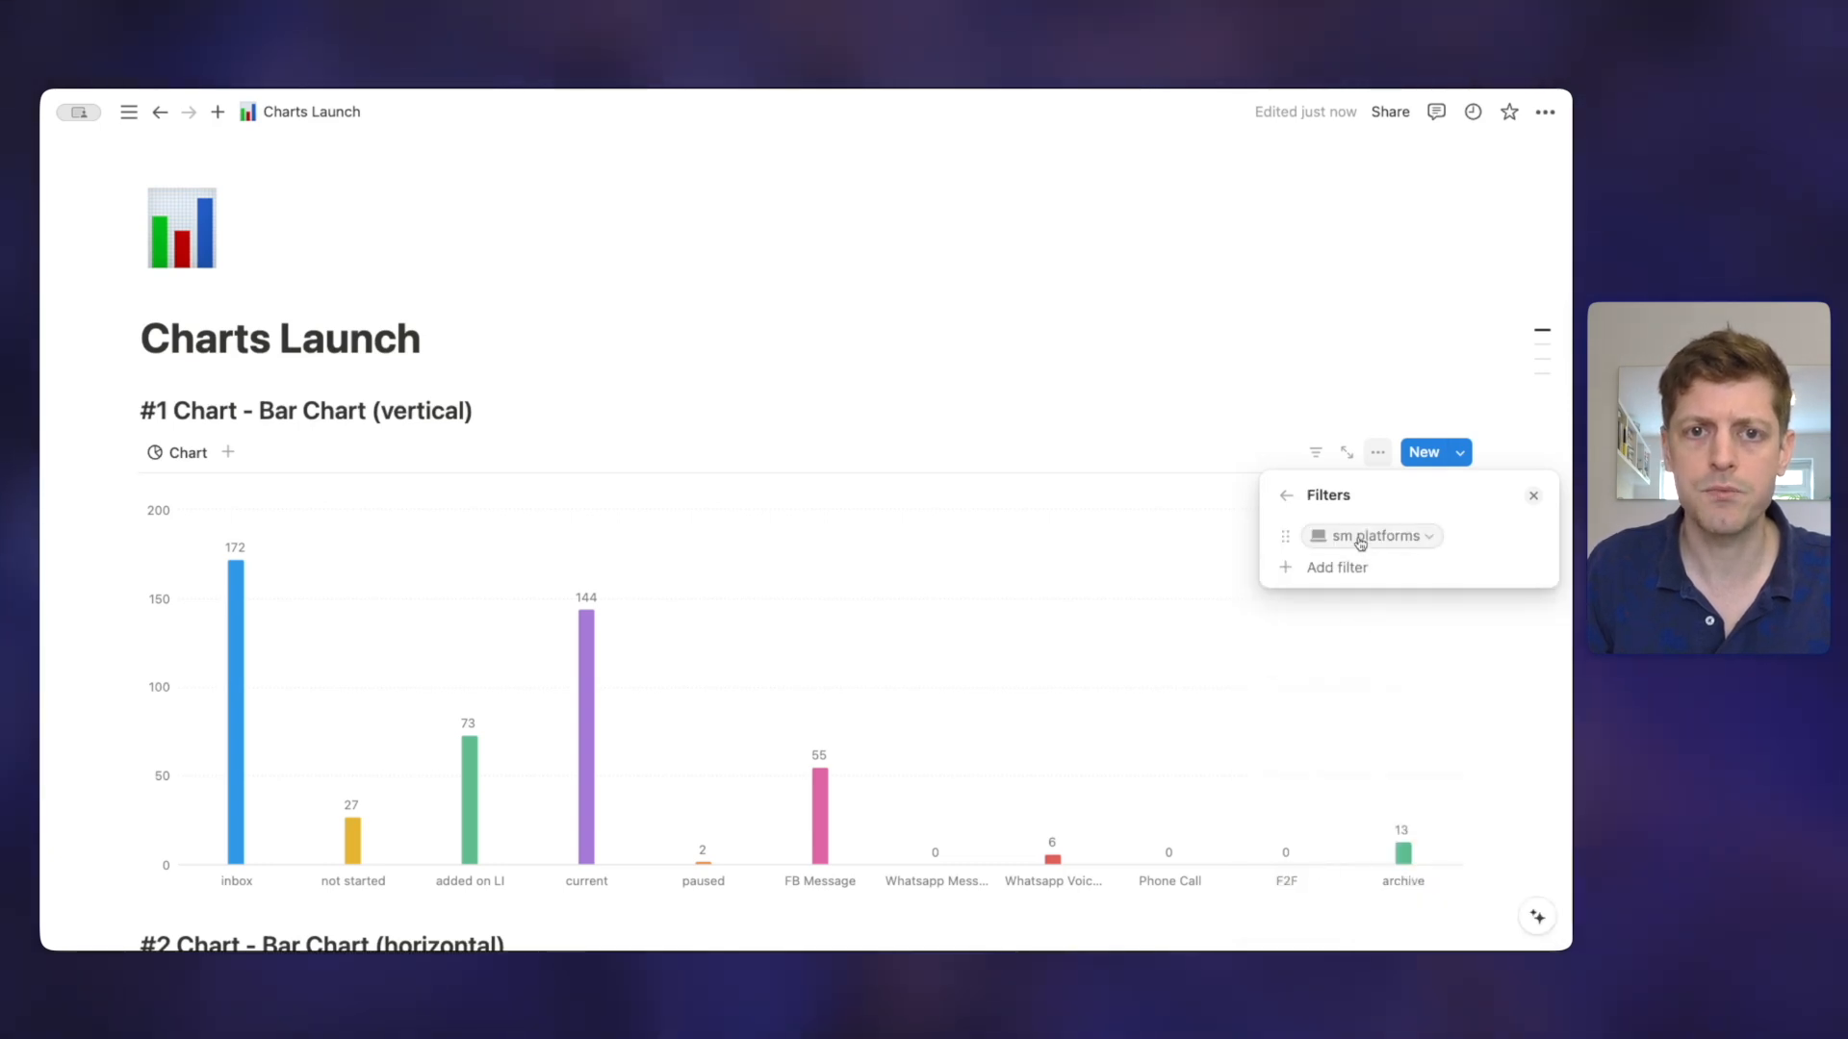
{"action": "left_click", "coordinate": [1362, 536]}
{"action": "left_click", "coordinate": [1295, 677]}
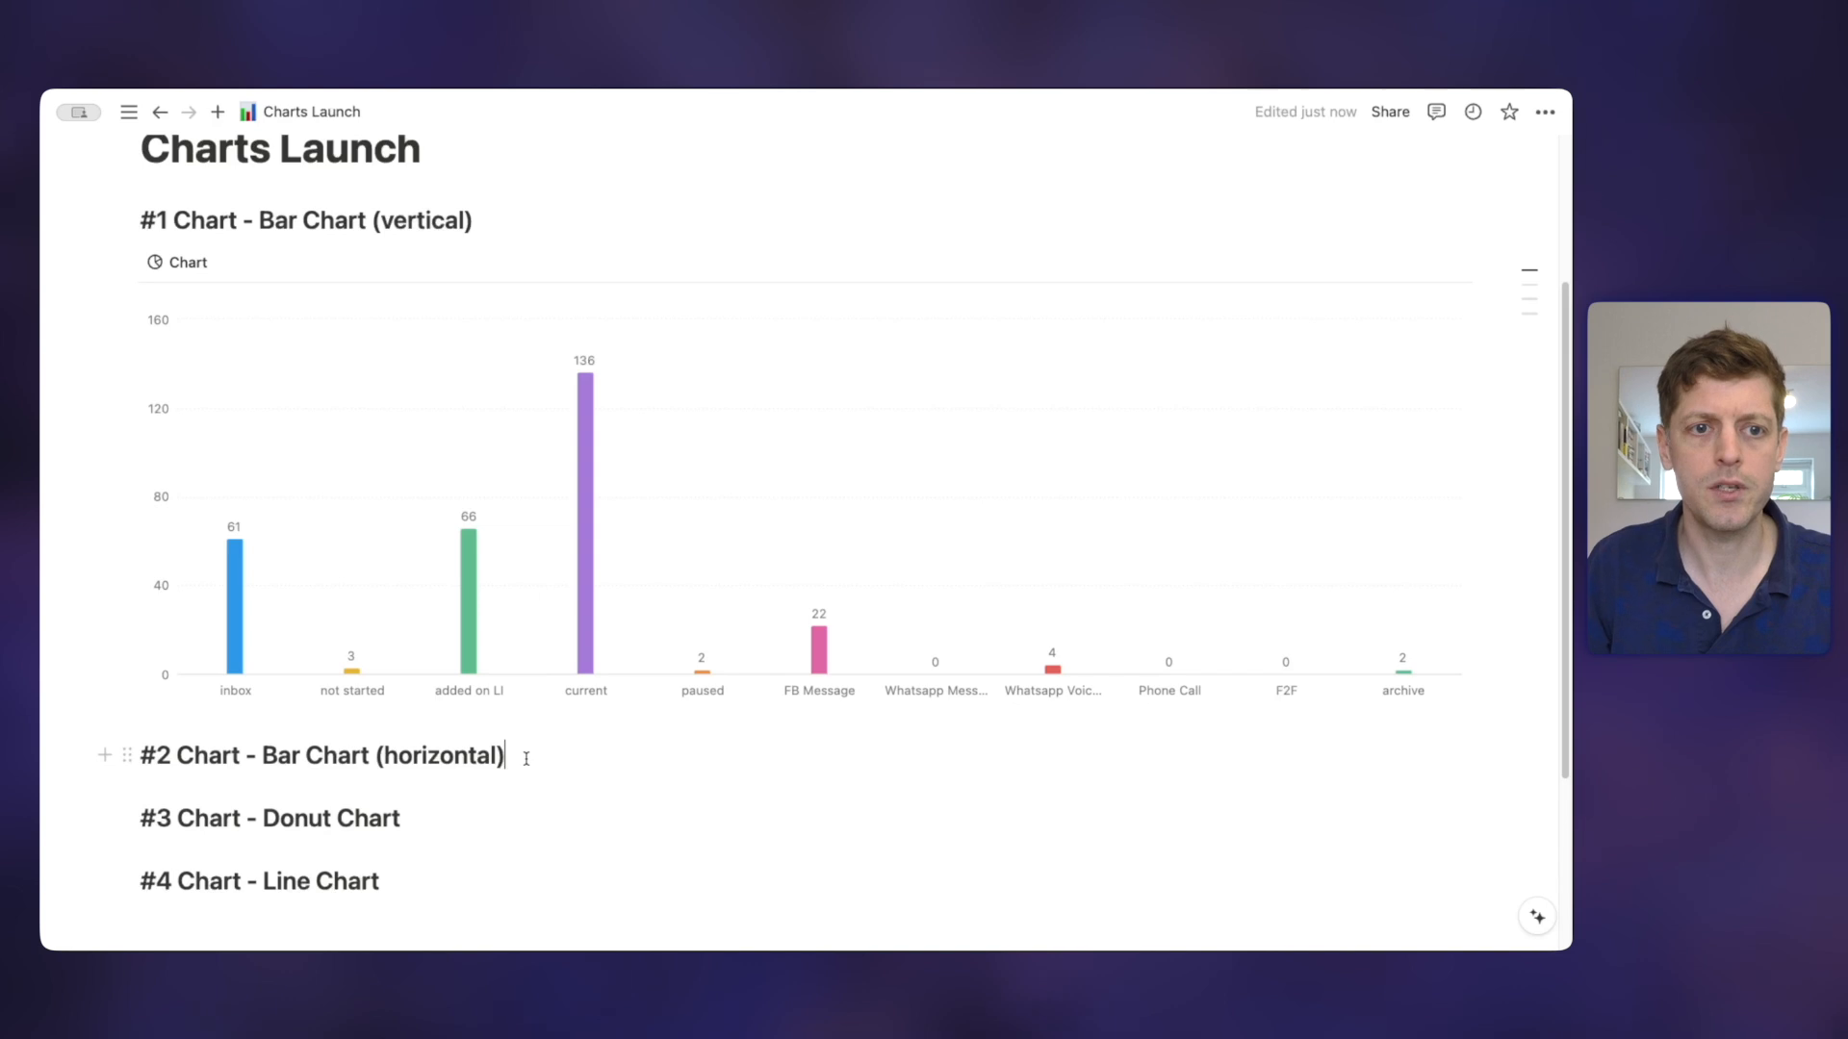
Insert a horizontal bar chart under the "#2 Chart - Bar Chart (horizontal)" heading and link it to the Property Contacts database.
{"action": "key", "text": "Return"}
{"action": "type", "text": "/"}
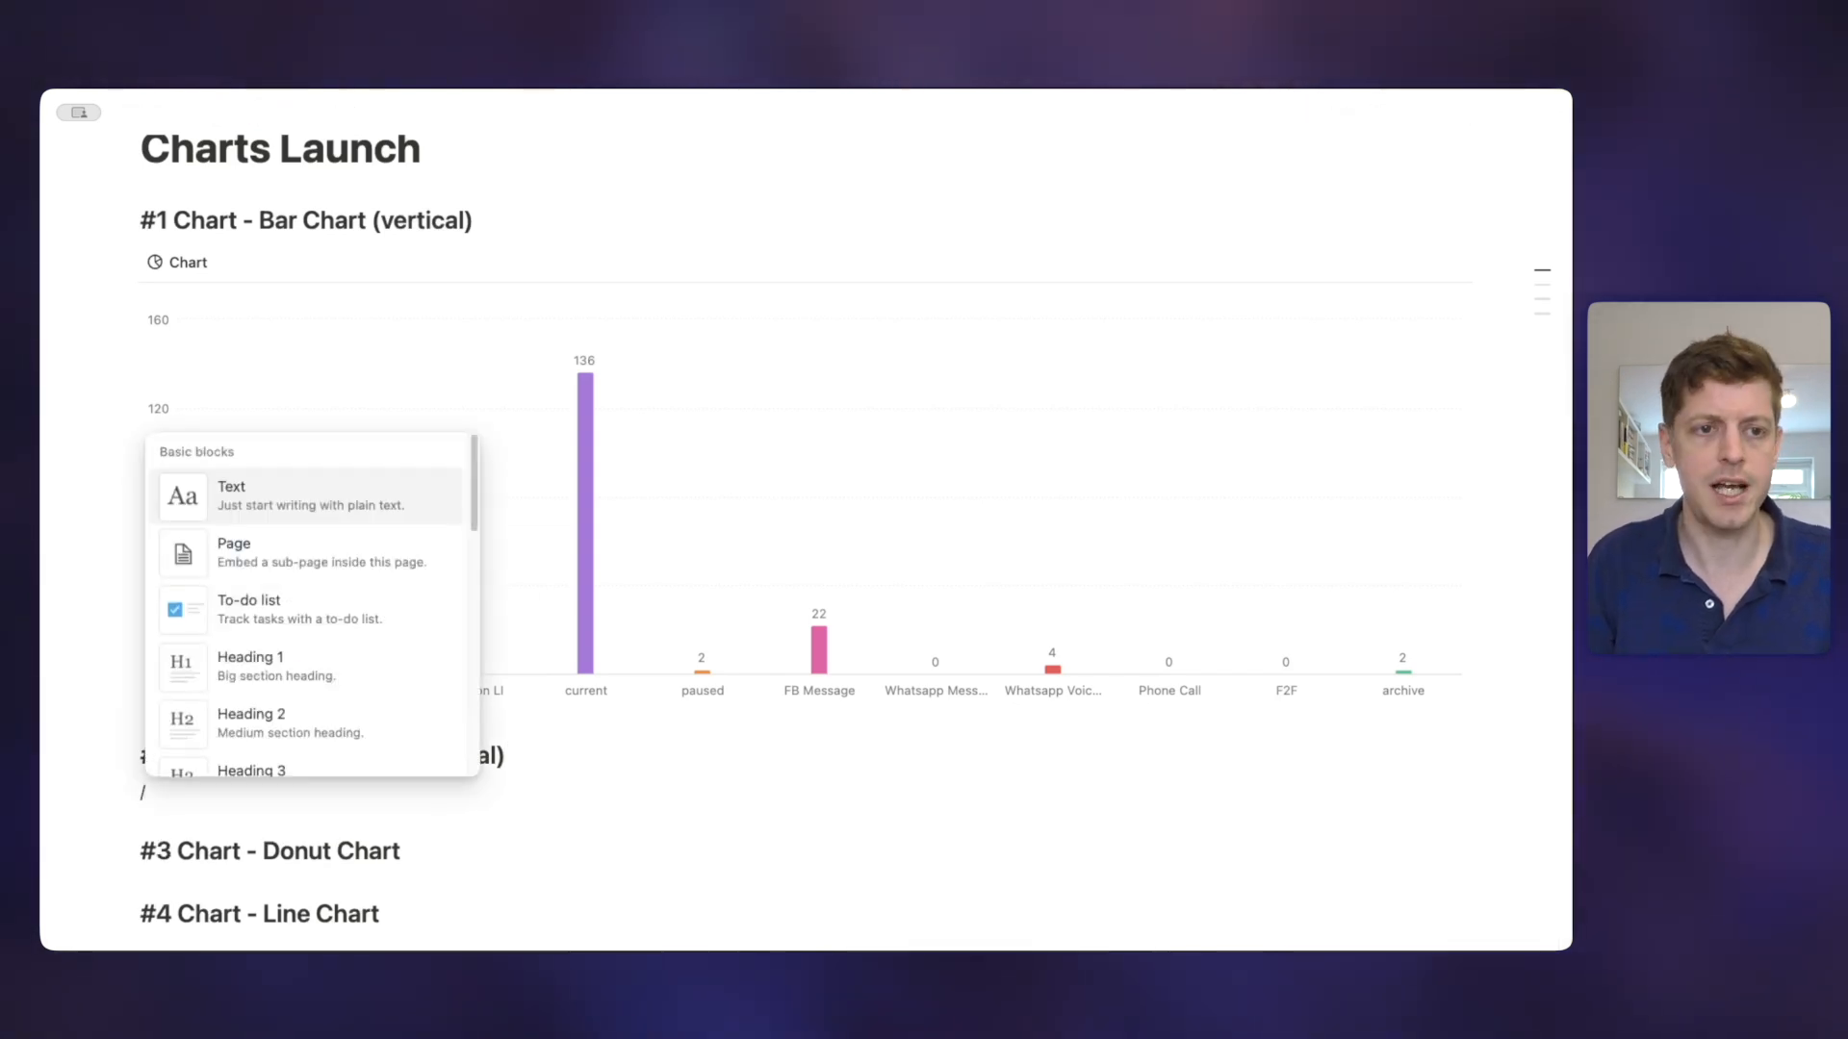
{"action": "type", "text": "bar"}
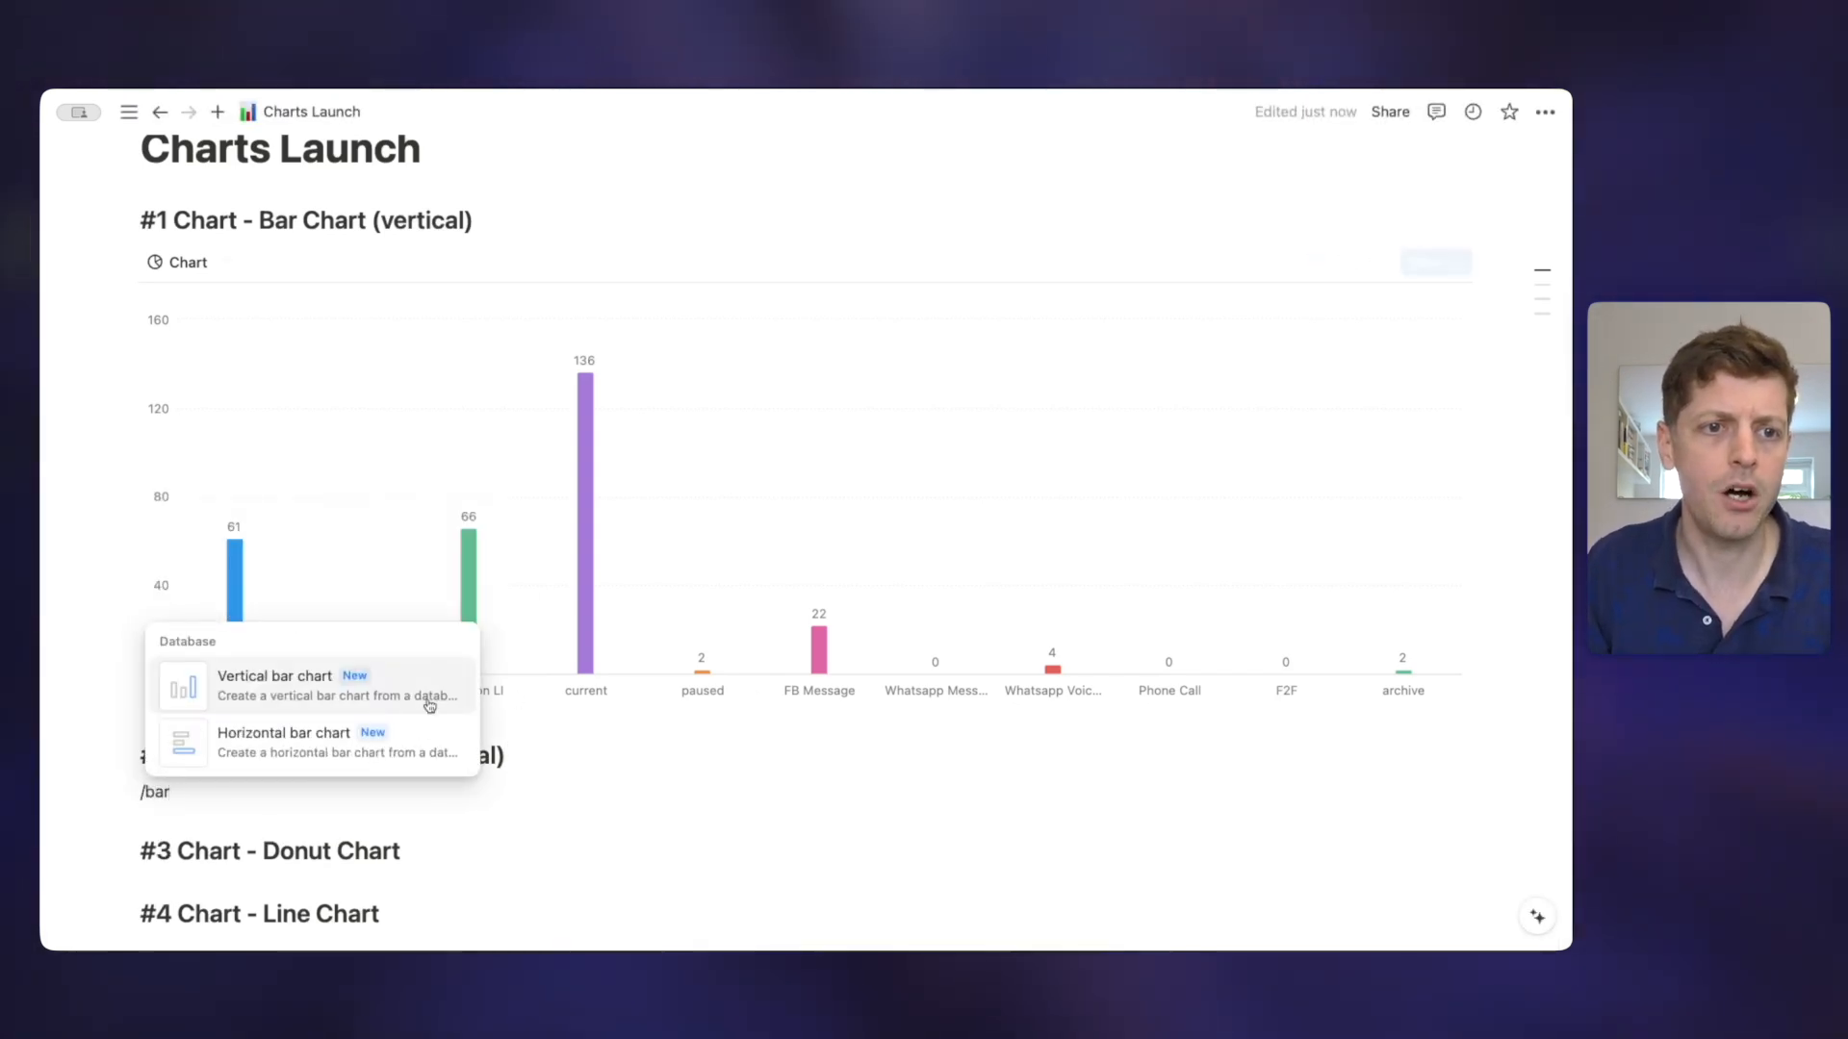
{"action": "left_click", "coordinate": [330, 746]}
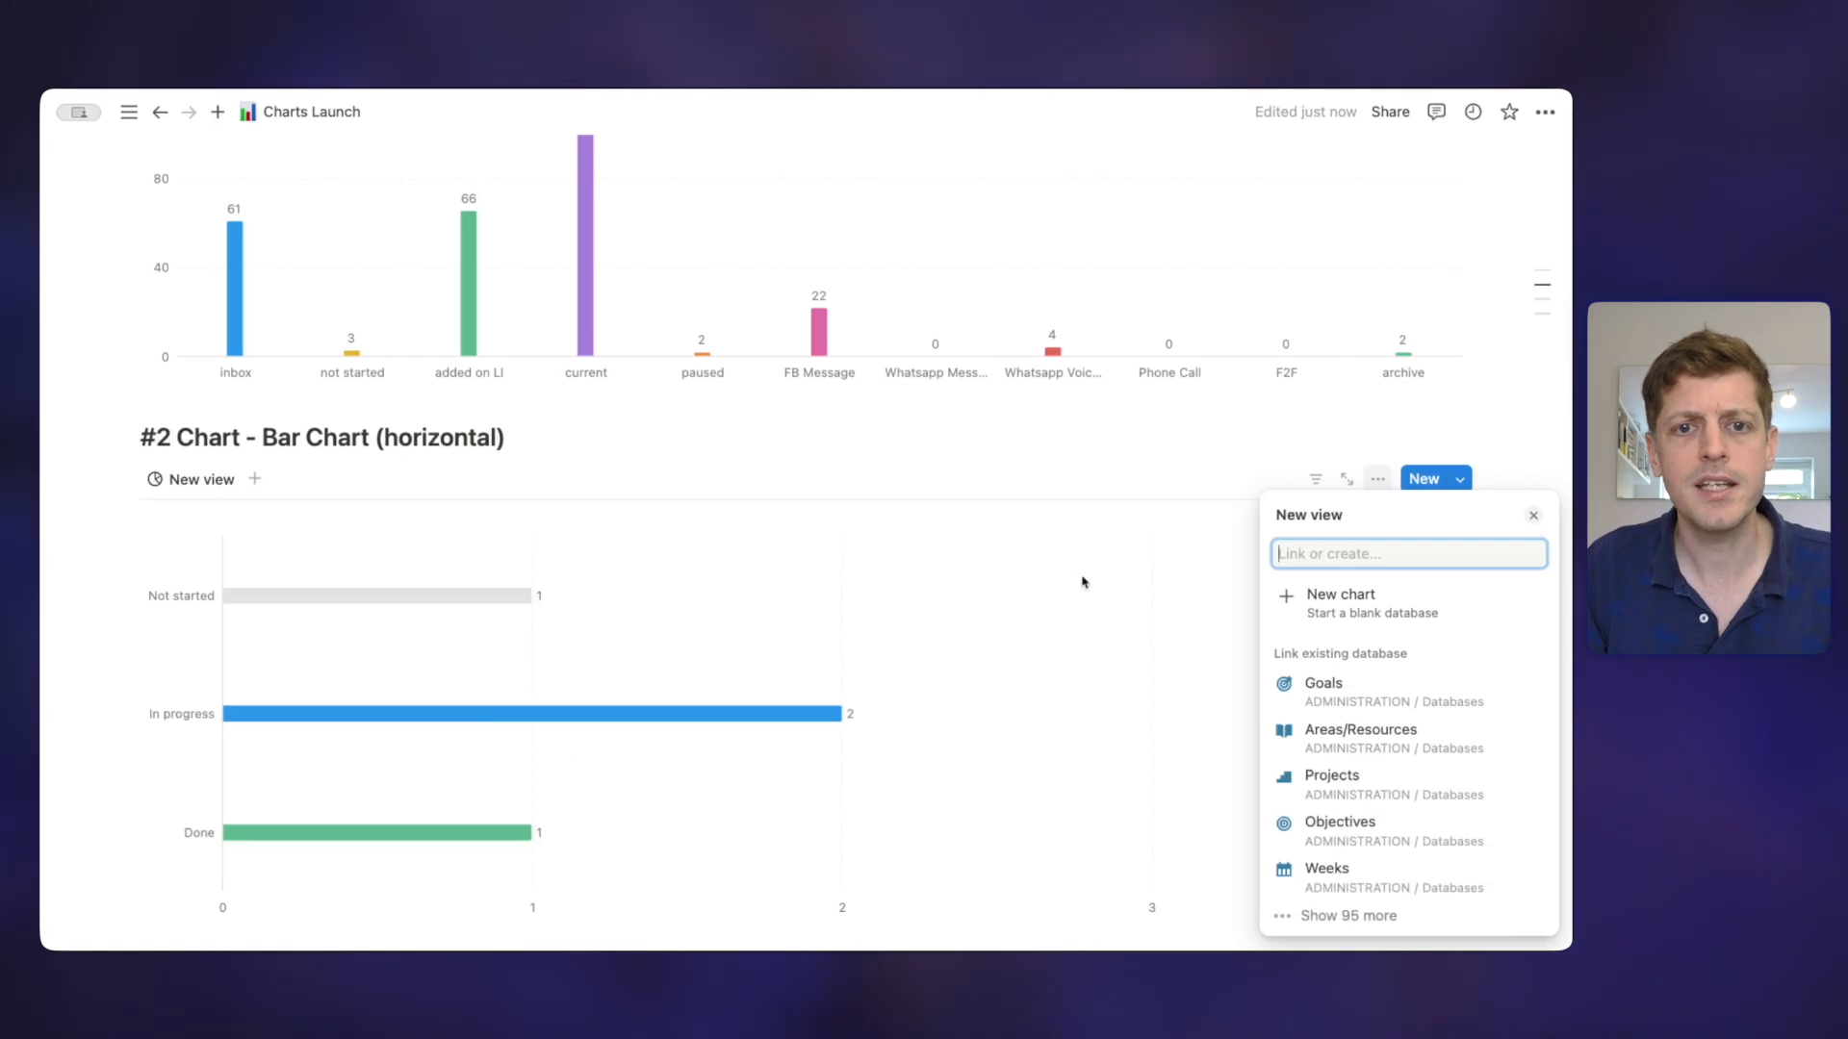
{"action": "type", "text": "p"}
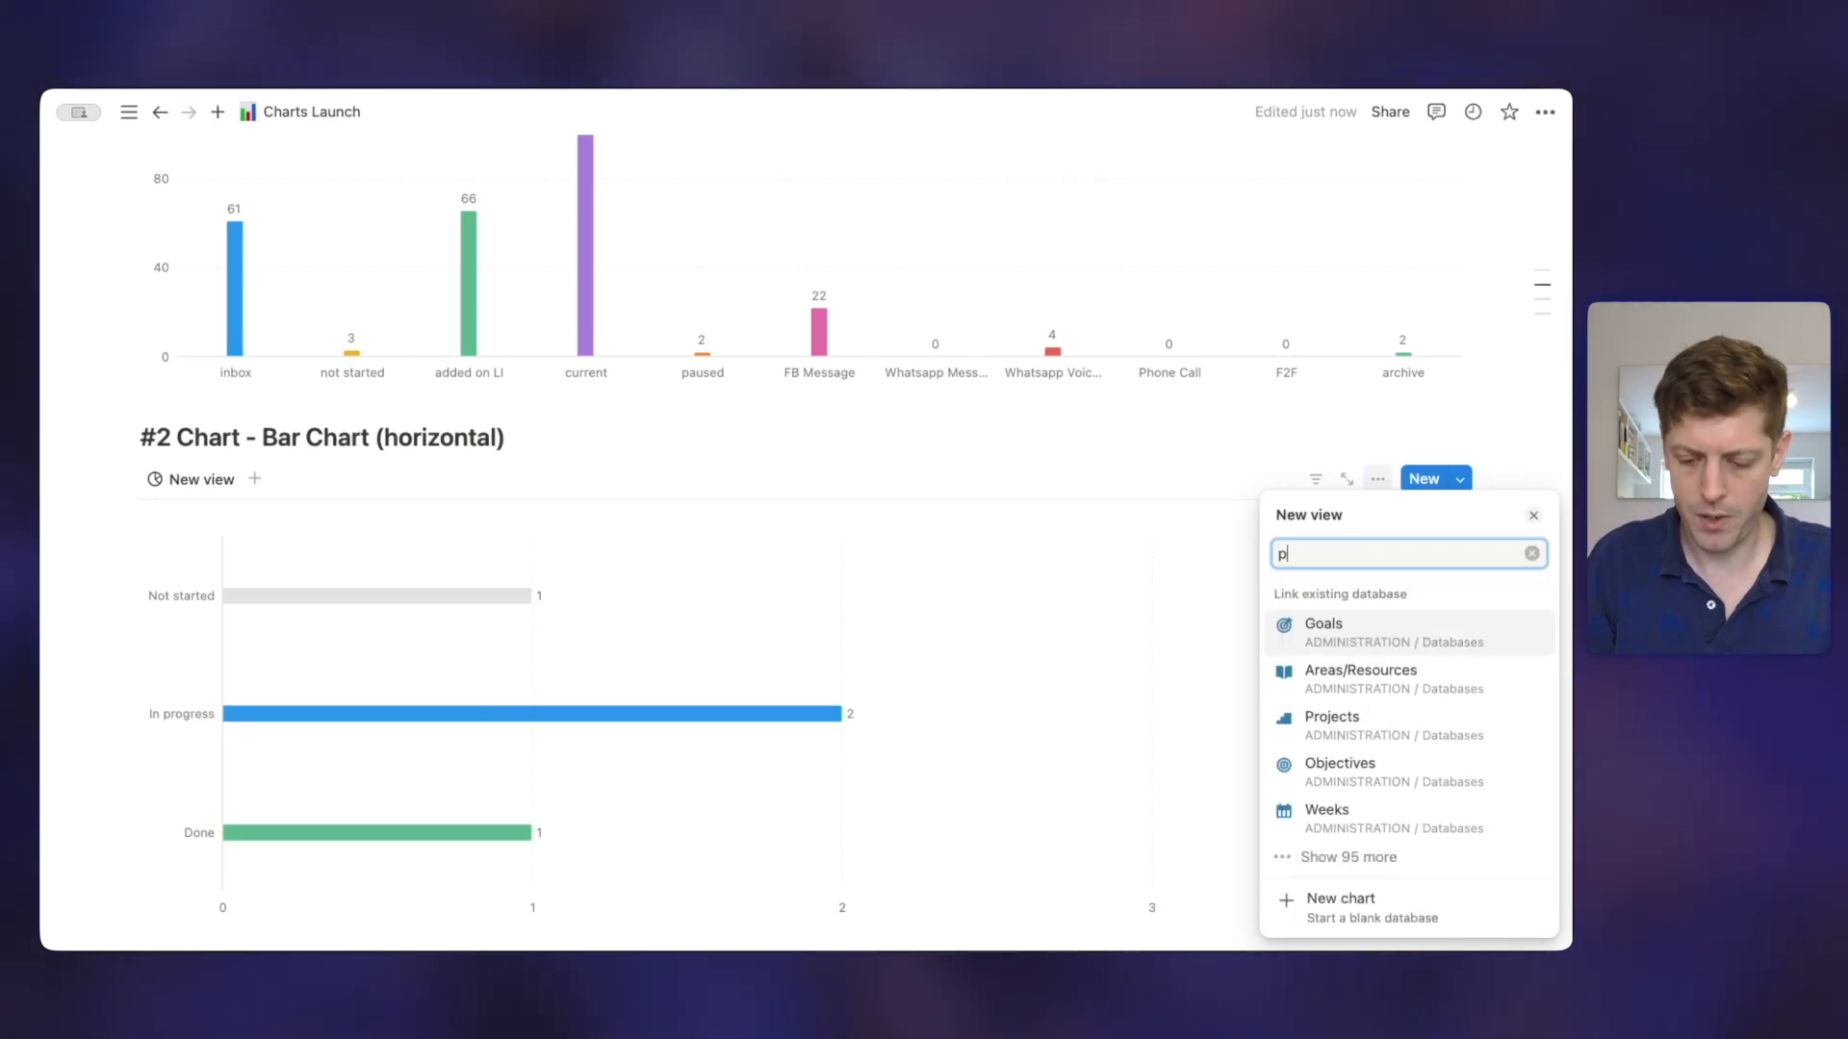
{"action": "type", "text": "roperty"}
{"action": "left_click", "coordinate": [1367, 378]}
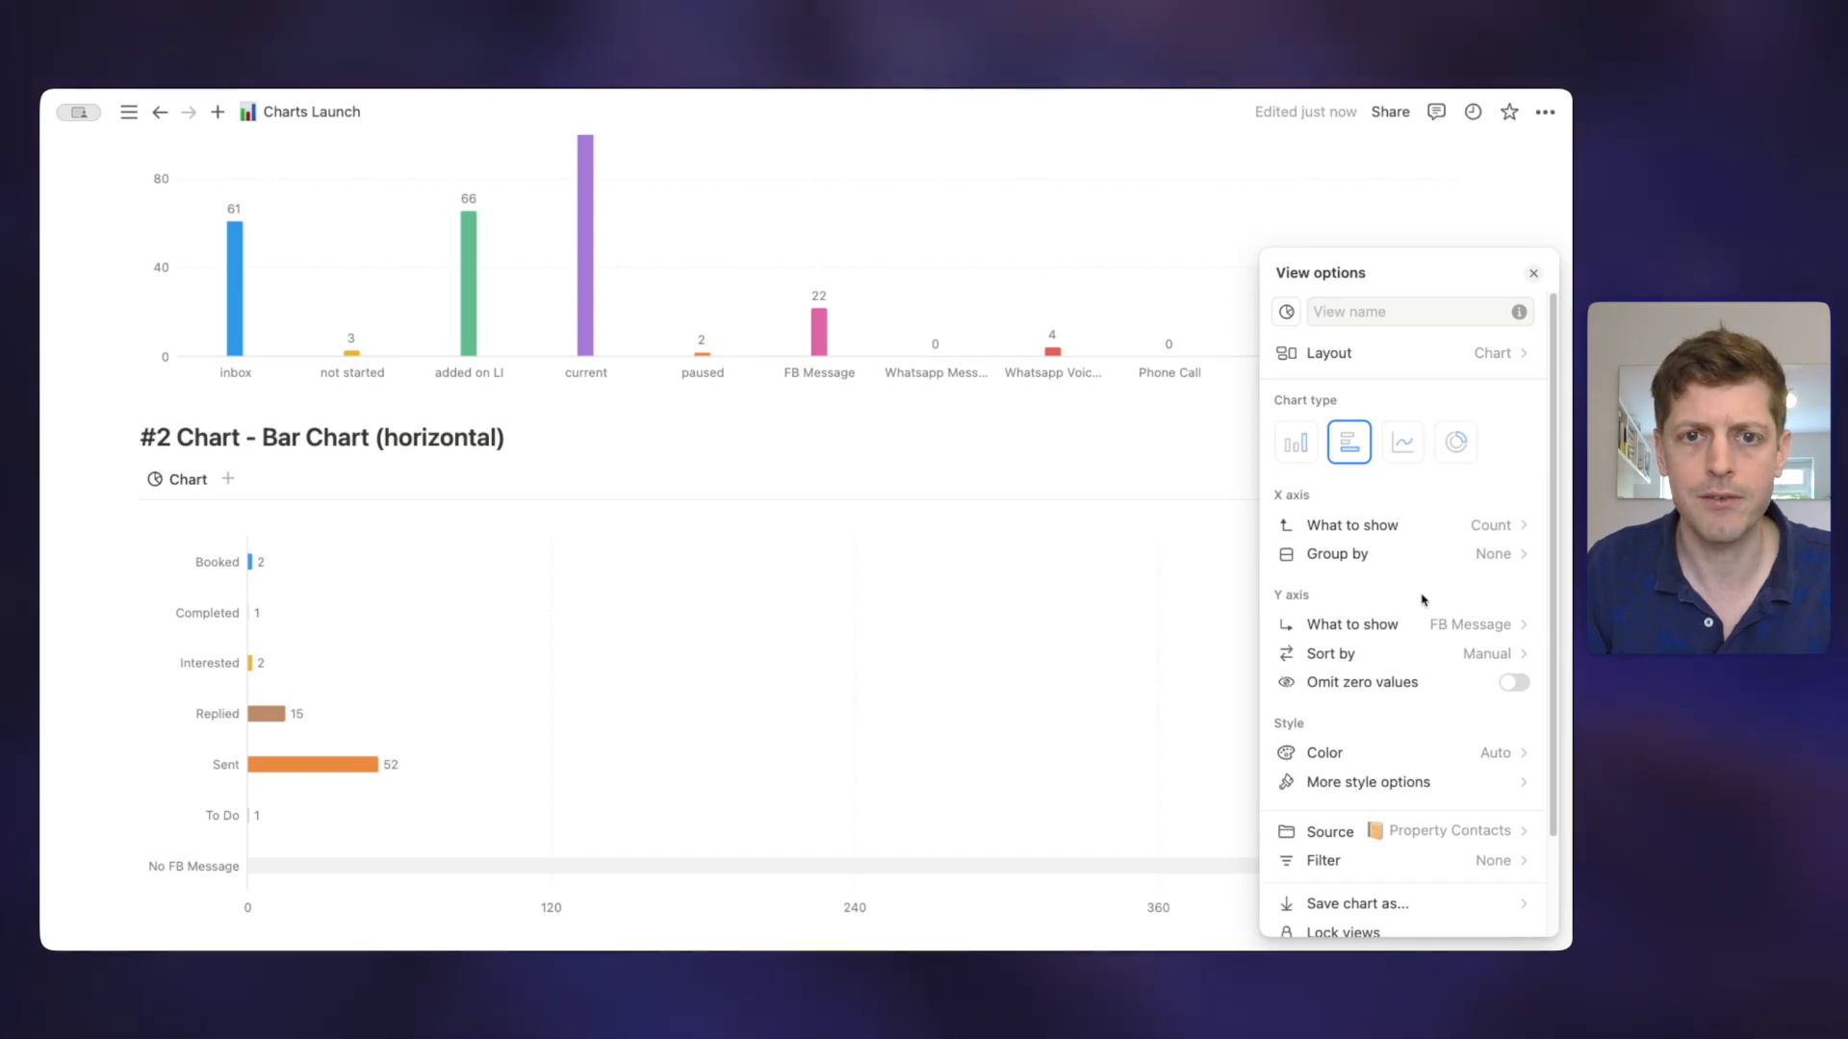
Show sm platforms on the horizontal bar chart's Y axis and omit zero values.
{"action": "left_click", "coordinate": [1464, 633]}
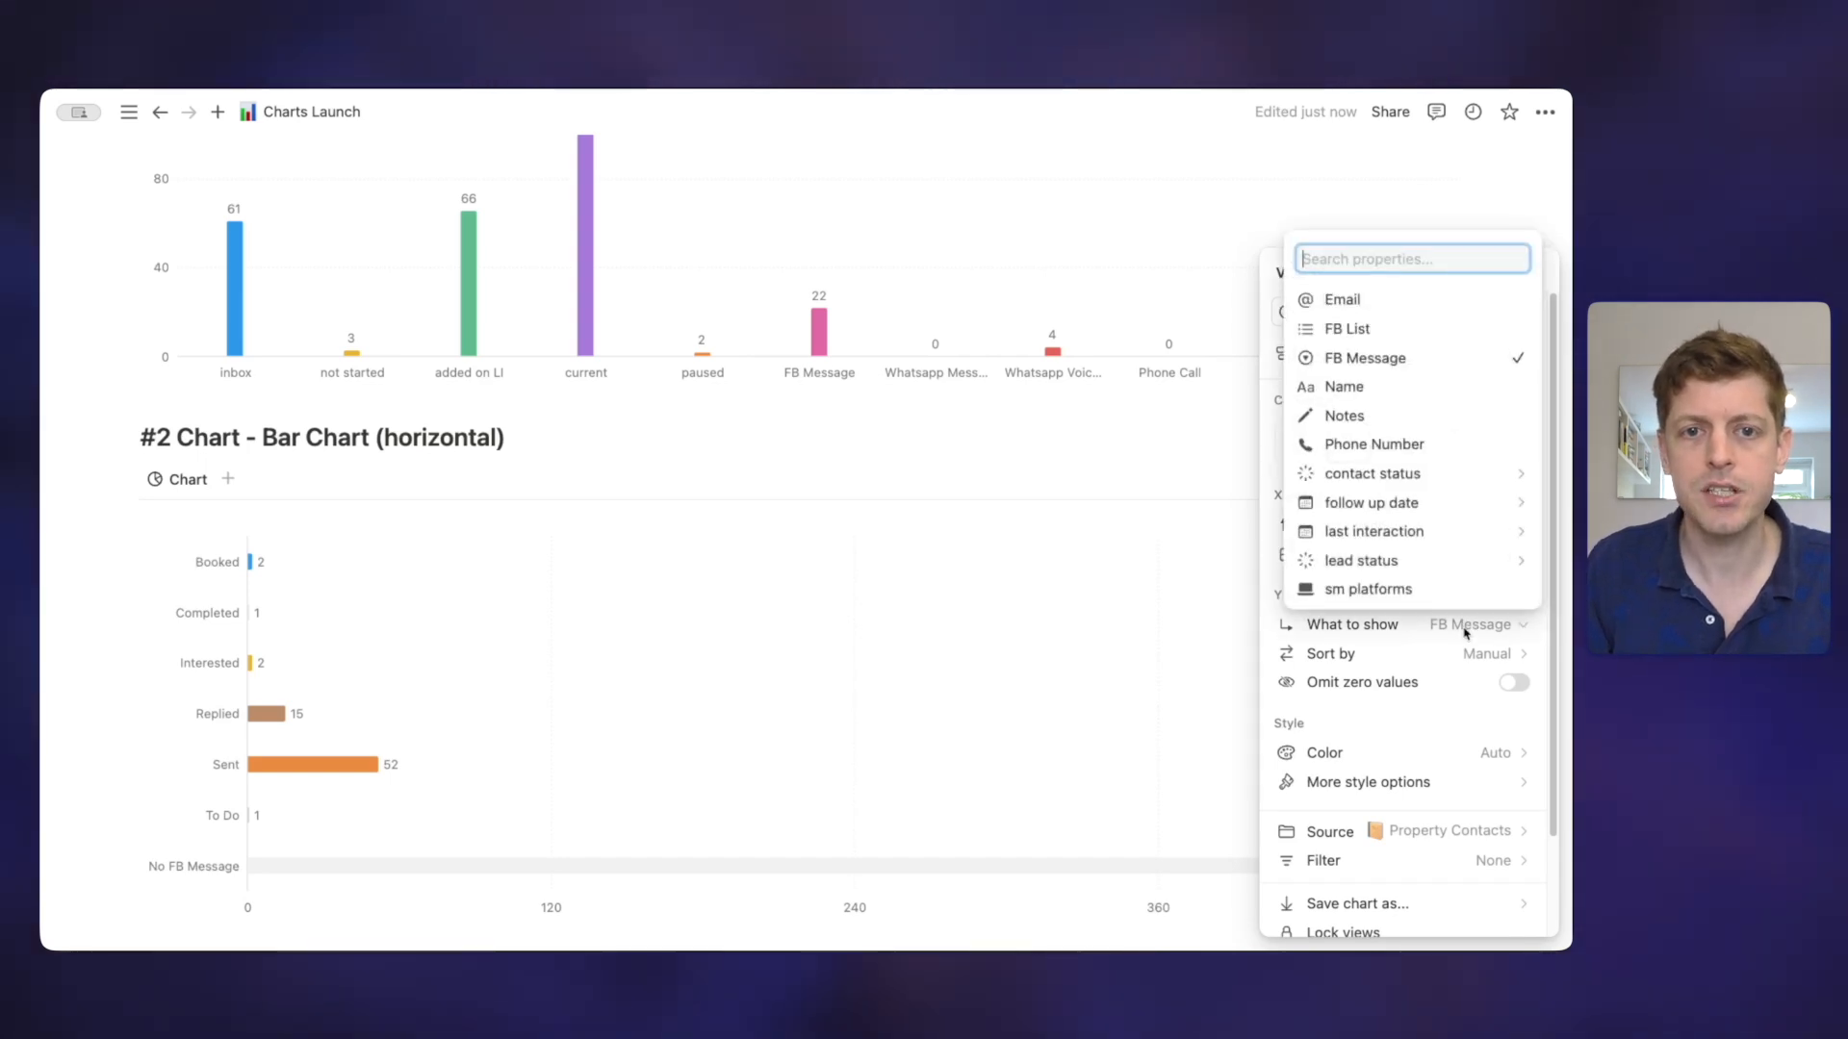
{"action": "left_click", "coordinate": [1365, 591]}
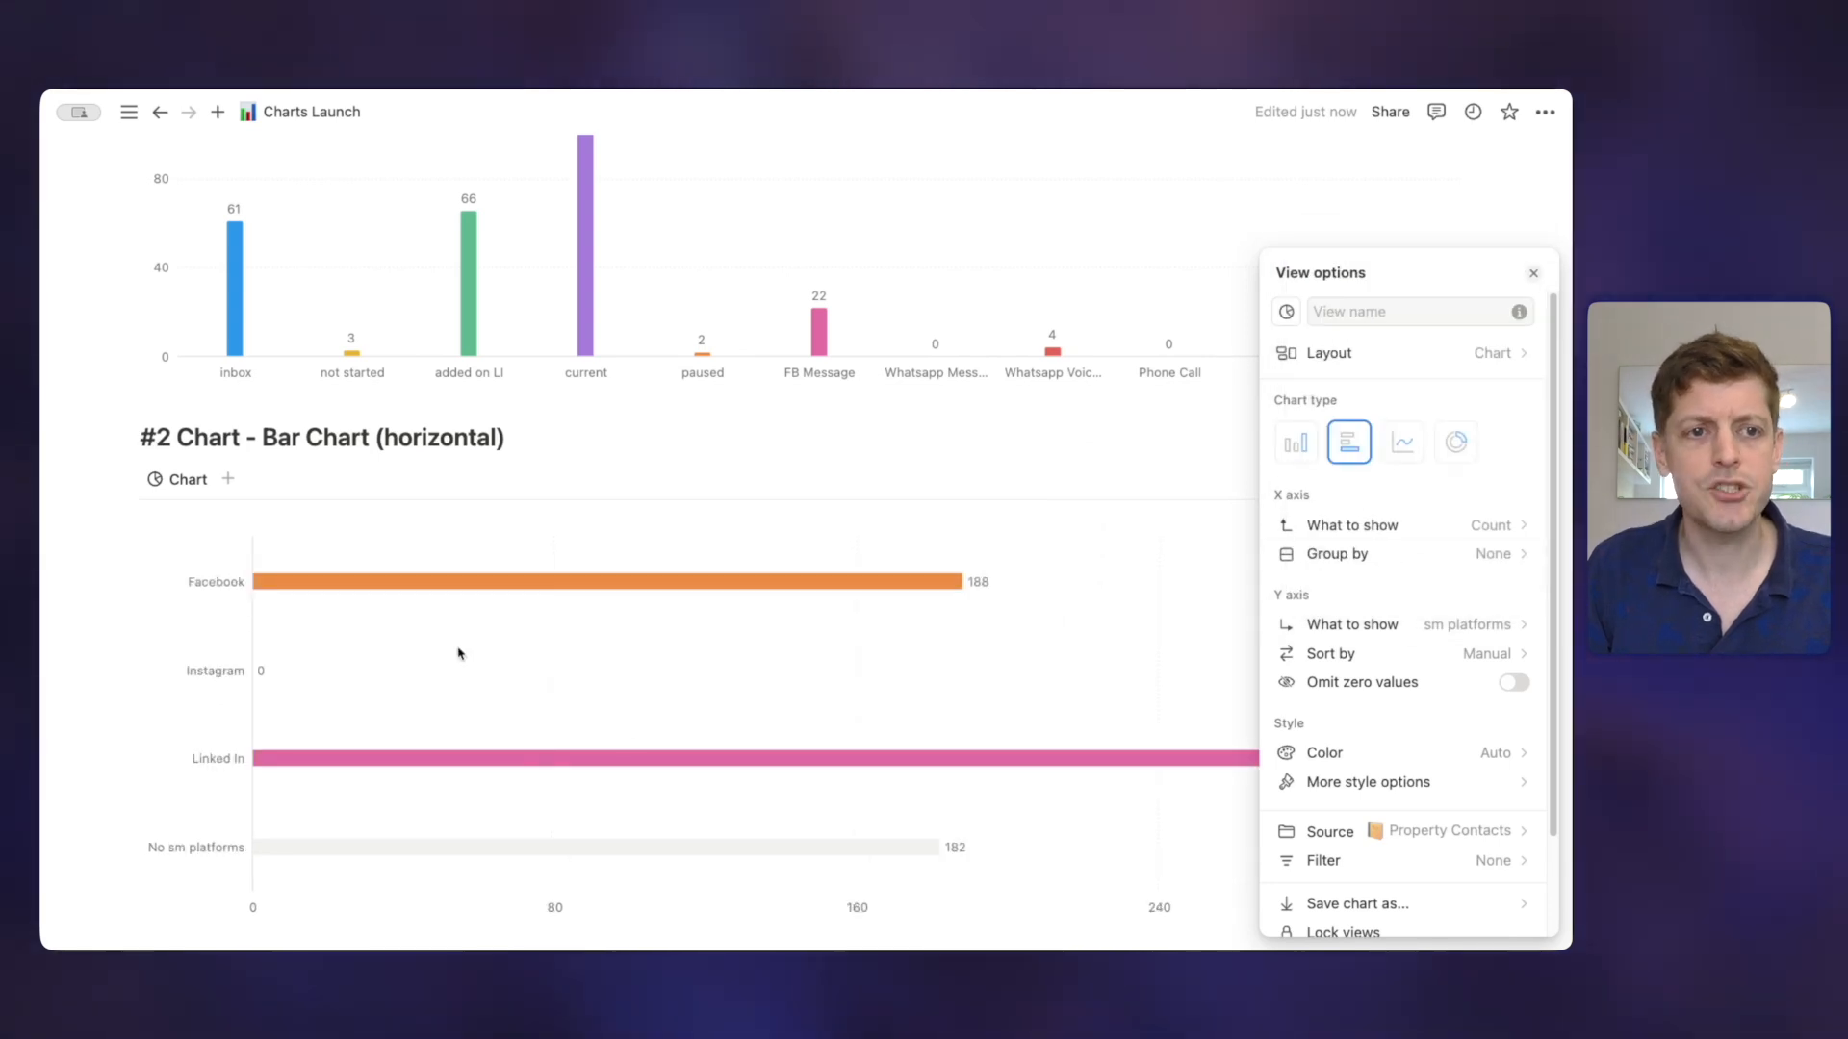
{"action": "left_click", "coordinate": [1511, 684]}
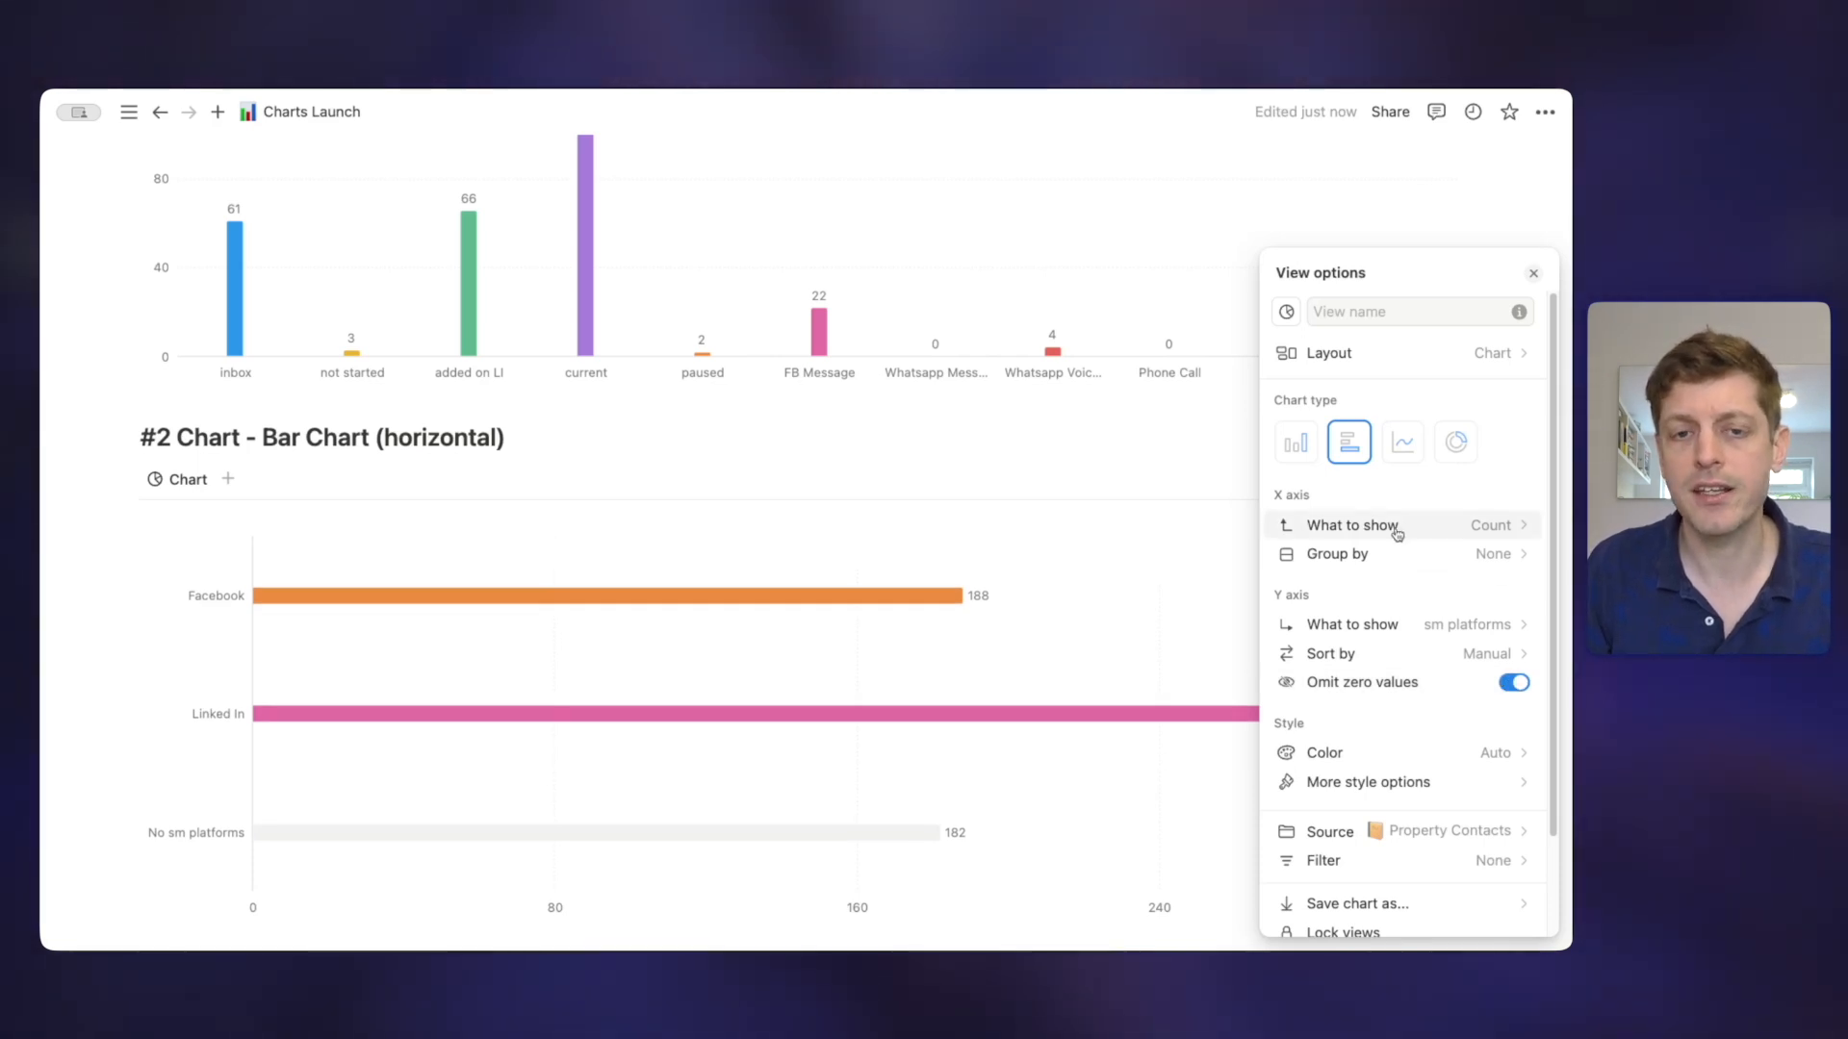
Group the horizontal bar chart's X axis by contact status, using Group rather than Option.
{"action": "left_click", "coordinate": [1365, 557]}
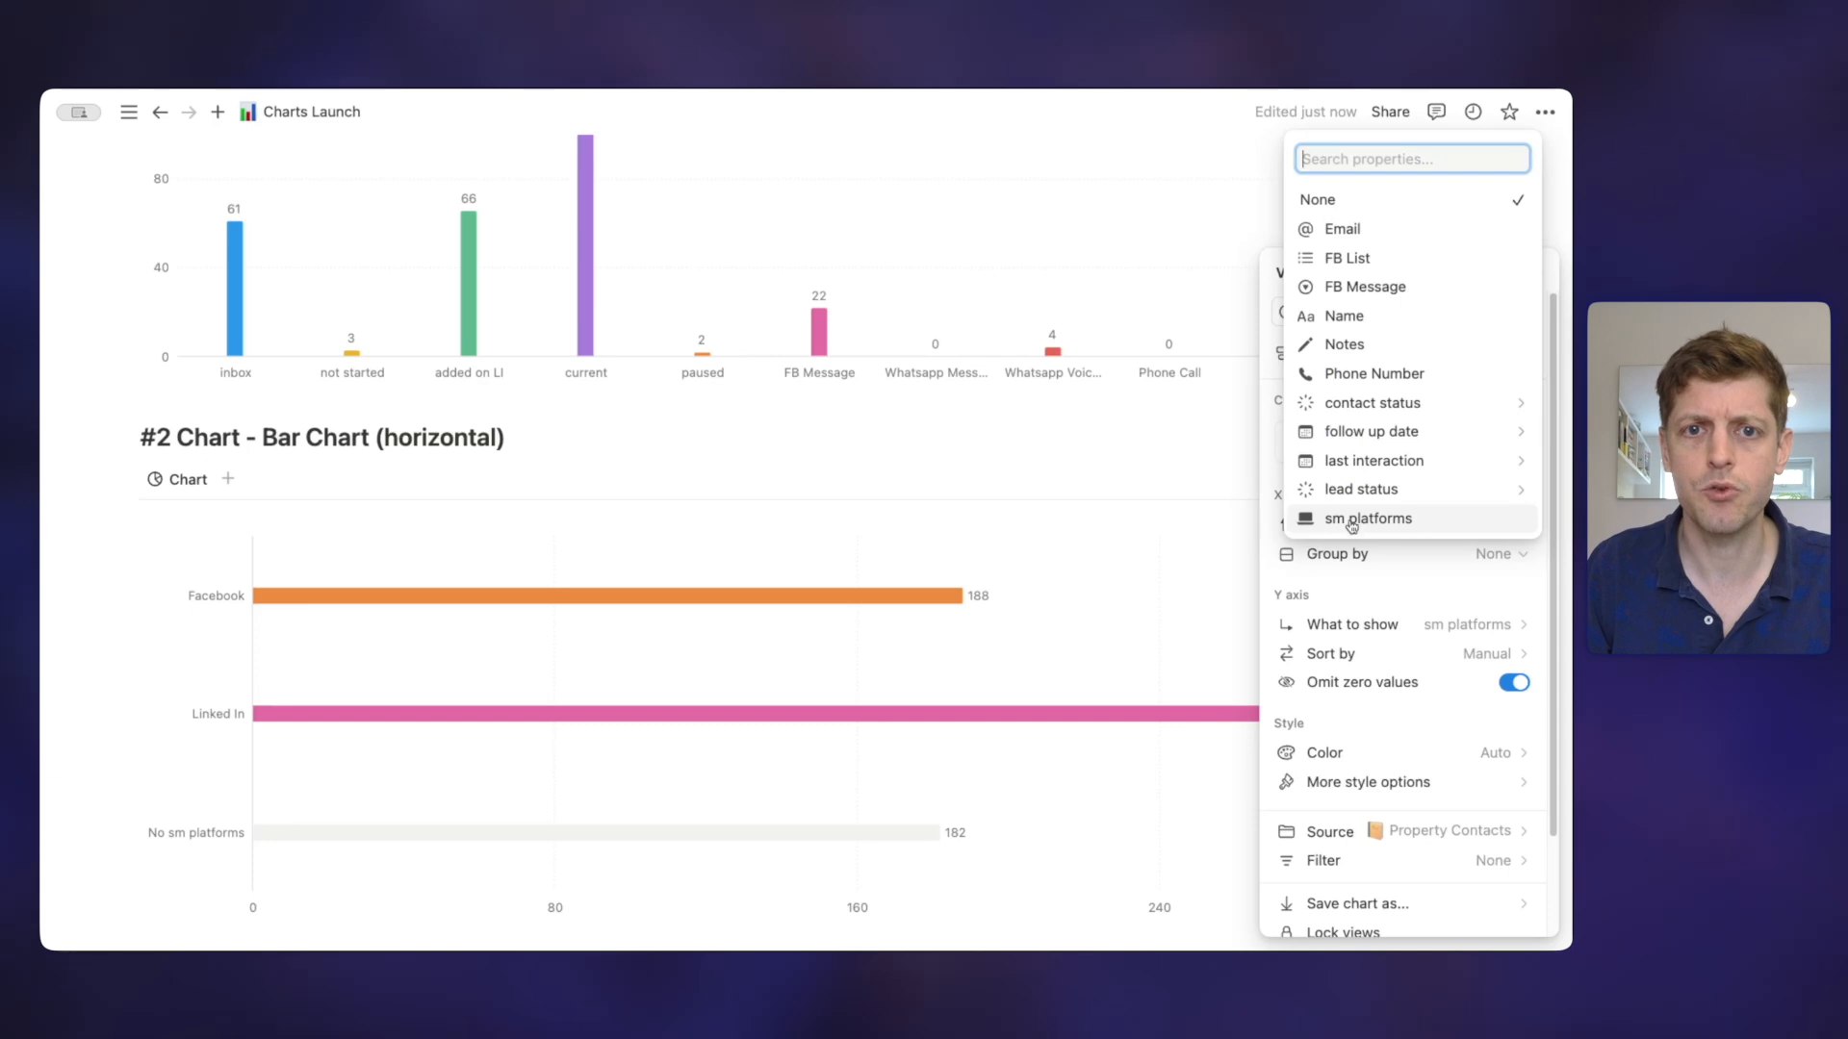
{"action": "mouse_move", "coordinate": [1367, 412]}
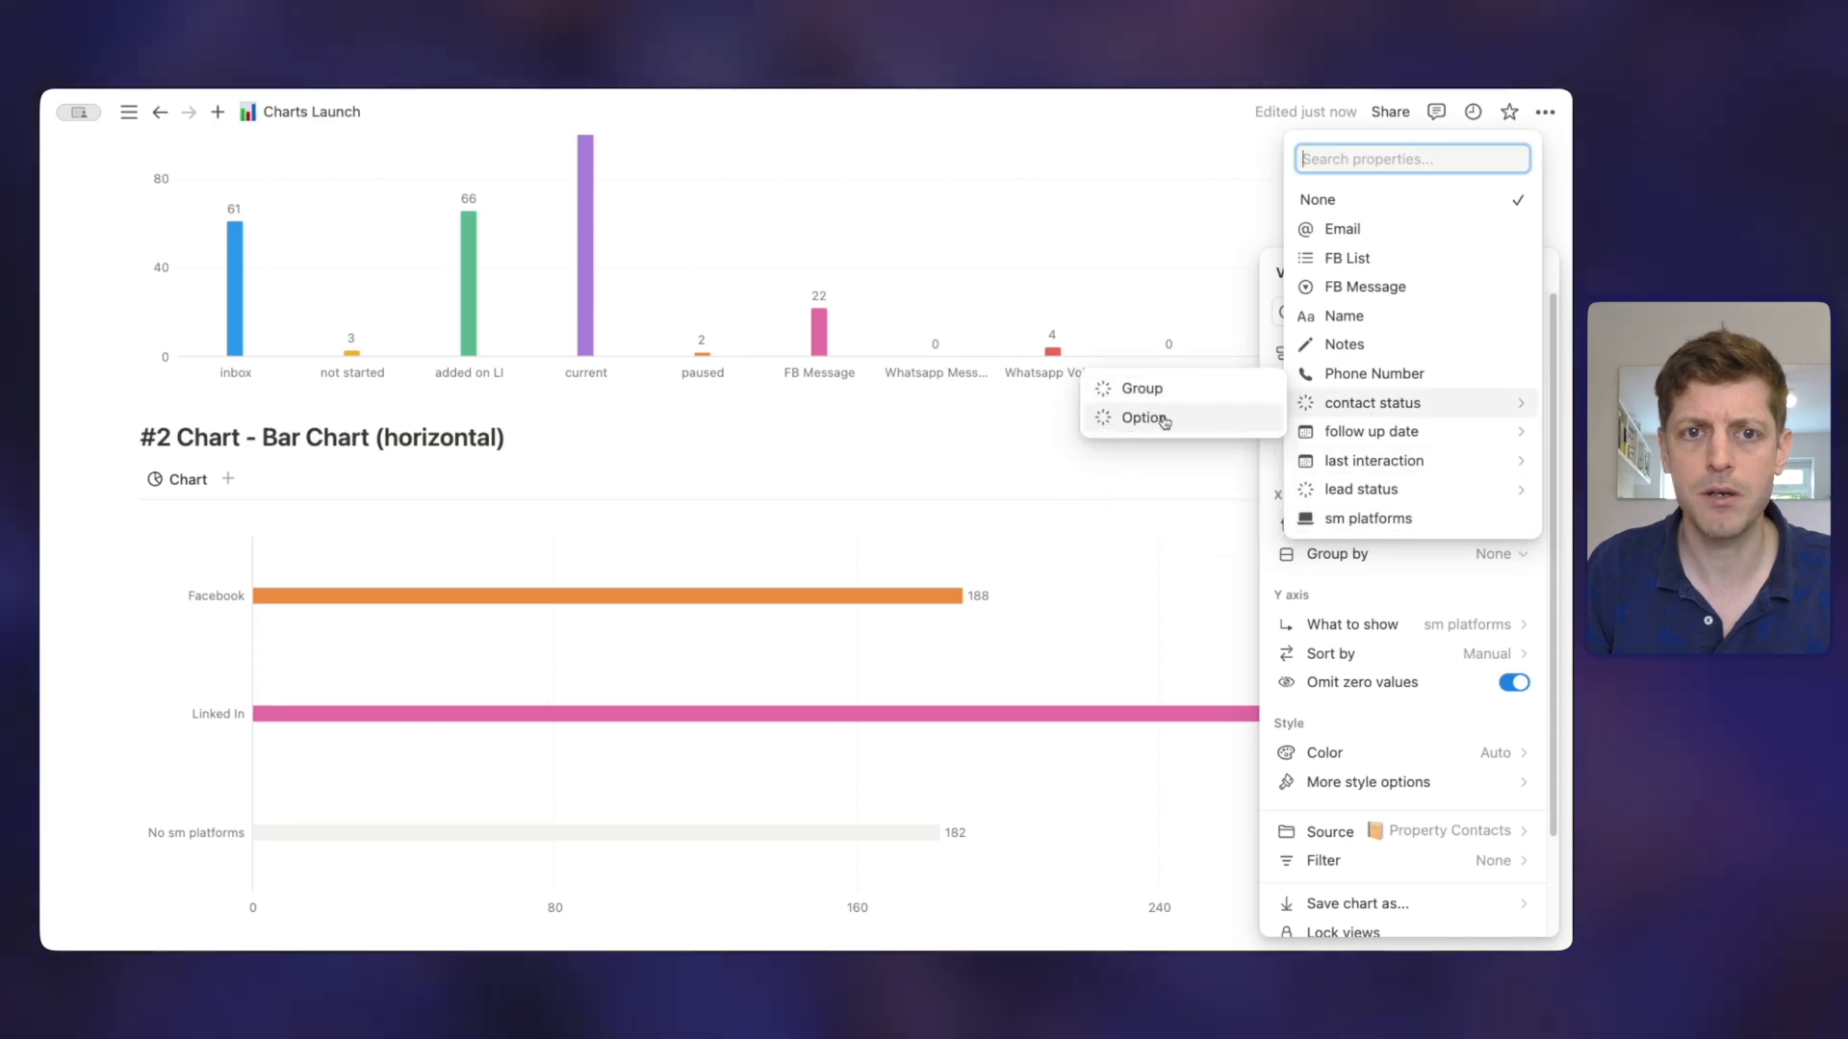
{"action": "left_click", "coordinate": [1142, 389]}
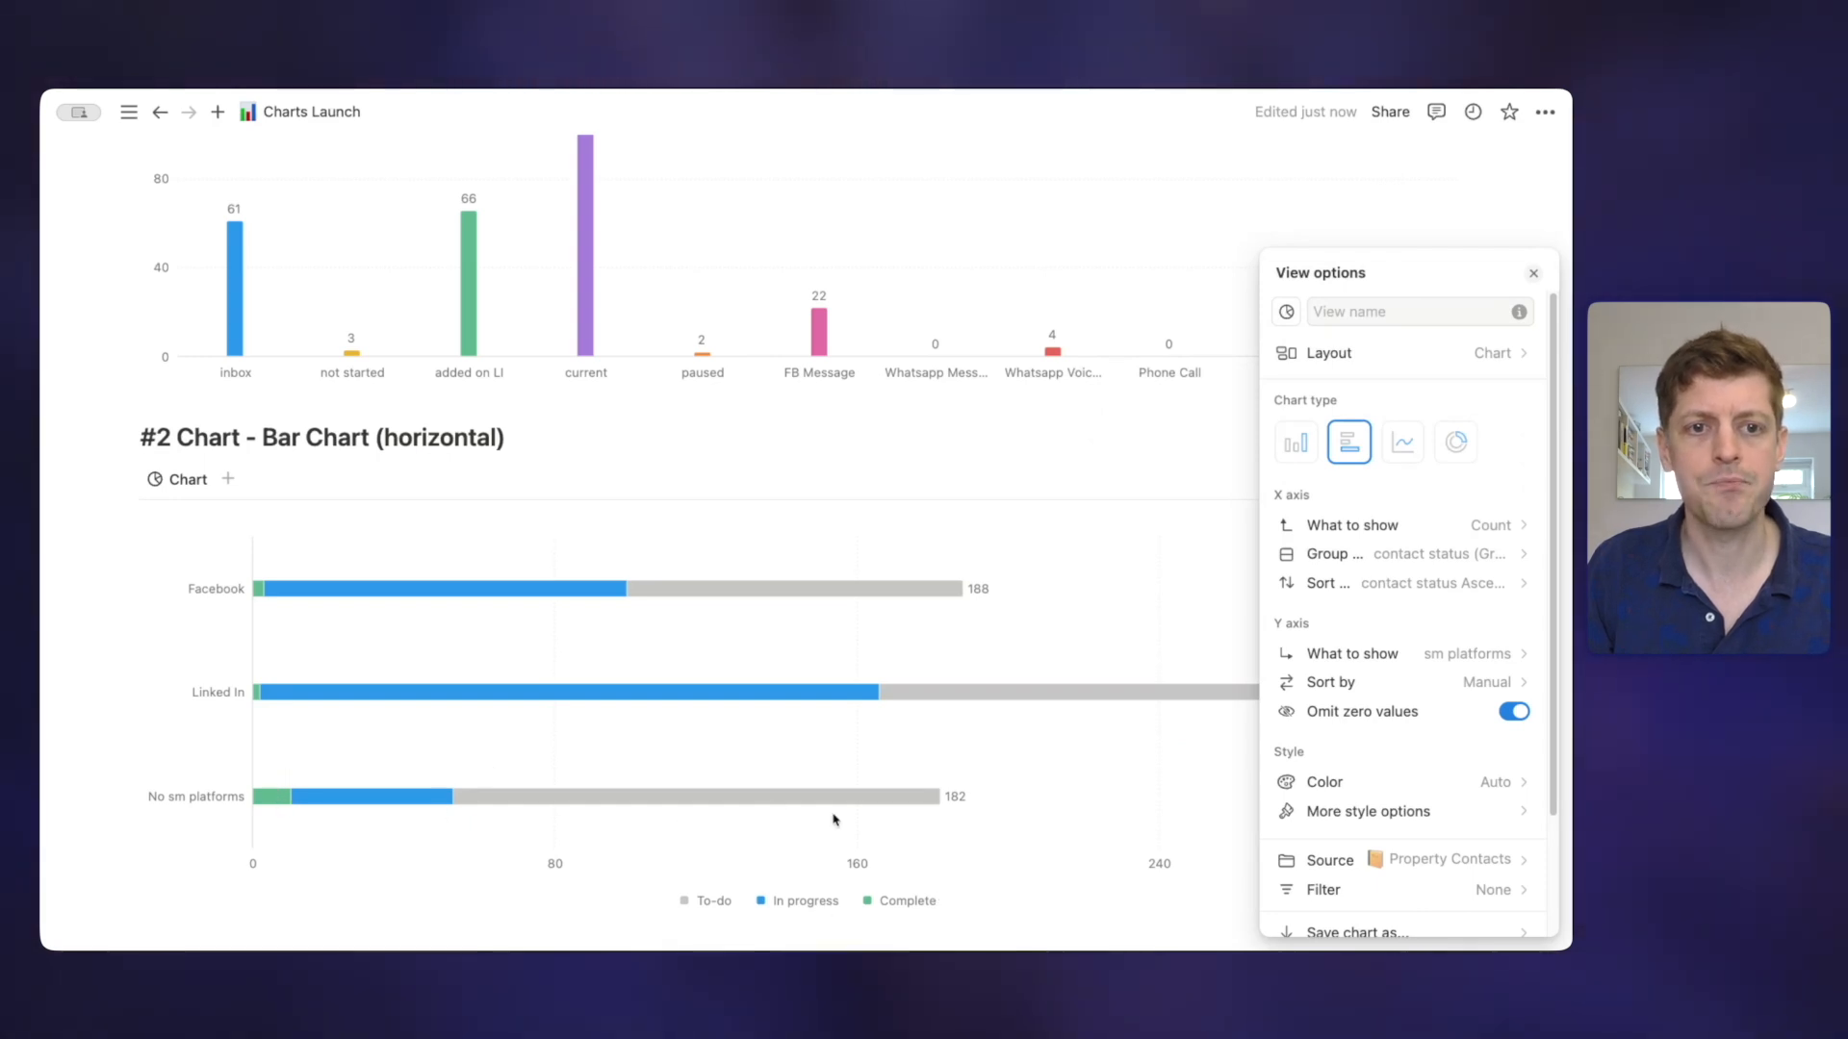
{"action": "left_click", "coordinate": [628, 599]}
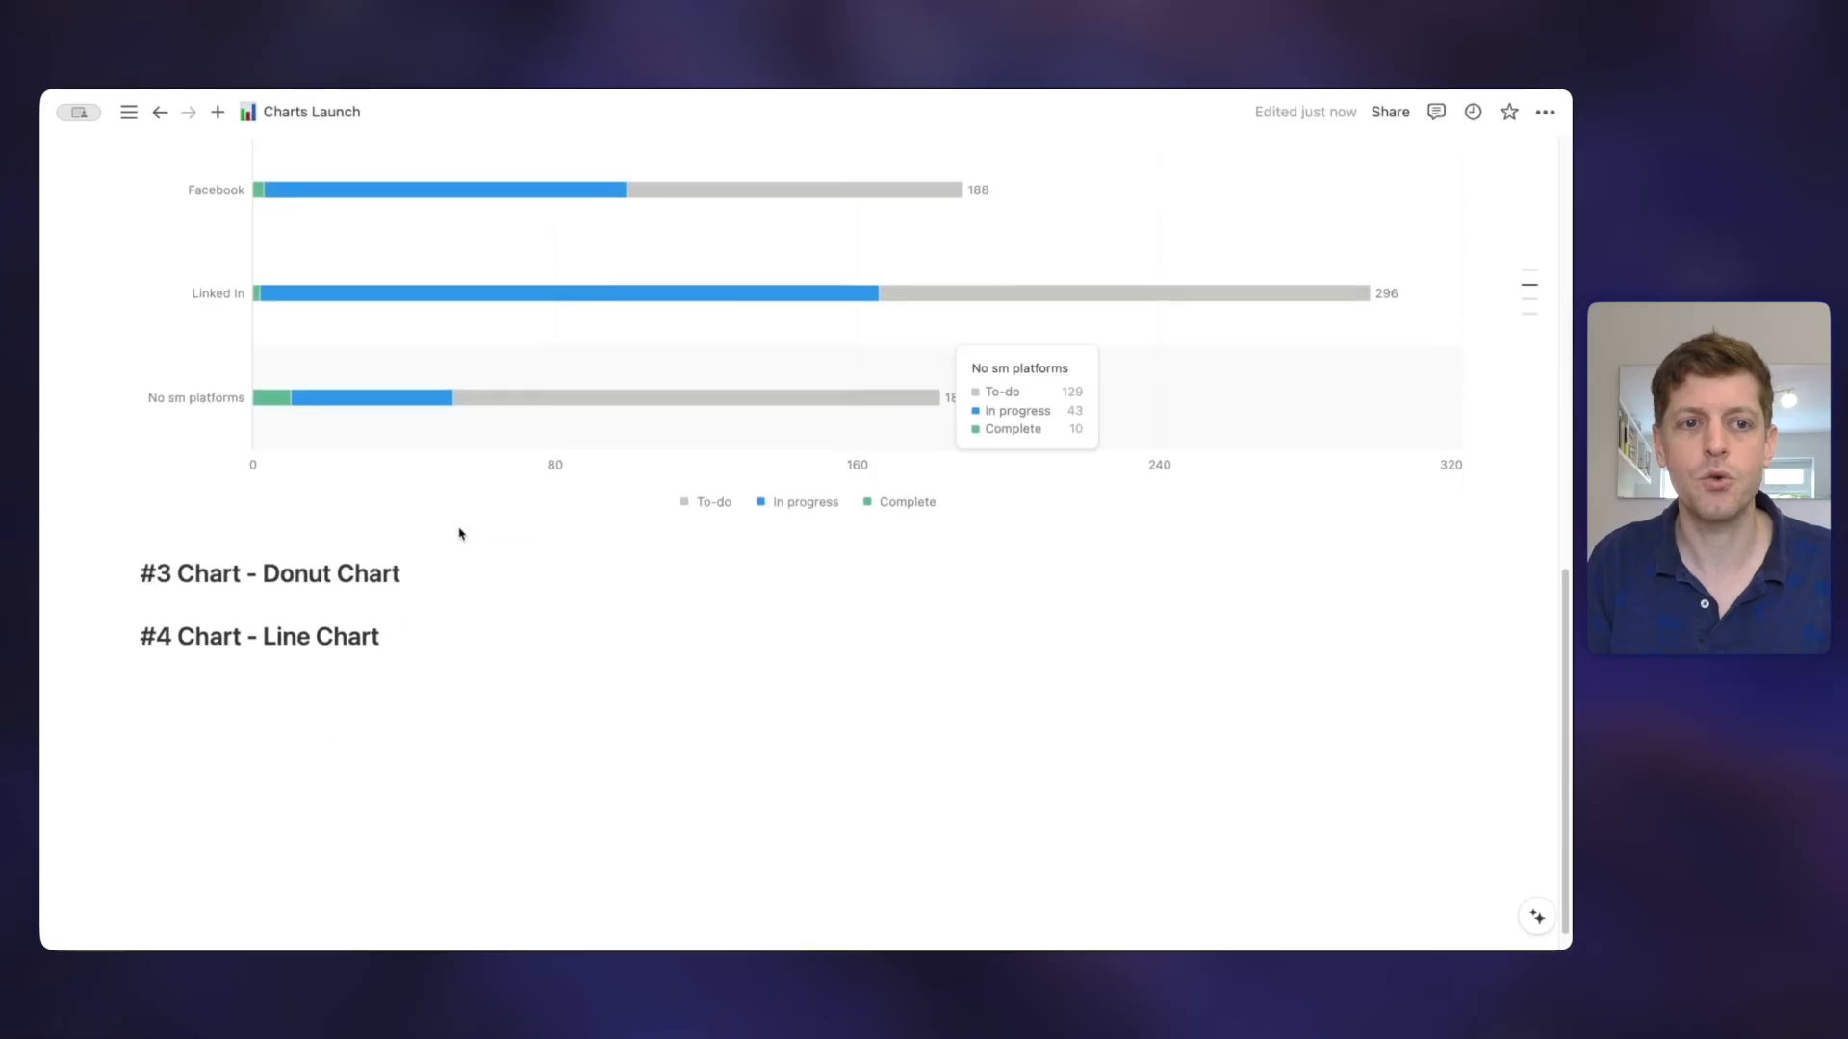
Insert a donut chart under the "#3 Chart - Donut Chart" heading and link it to the SOPs database.
{"action": "scroll", "coordinate": [441, 544], "scroll_direction": "down", "scroll_amount": 1}
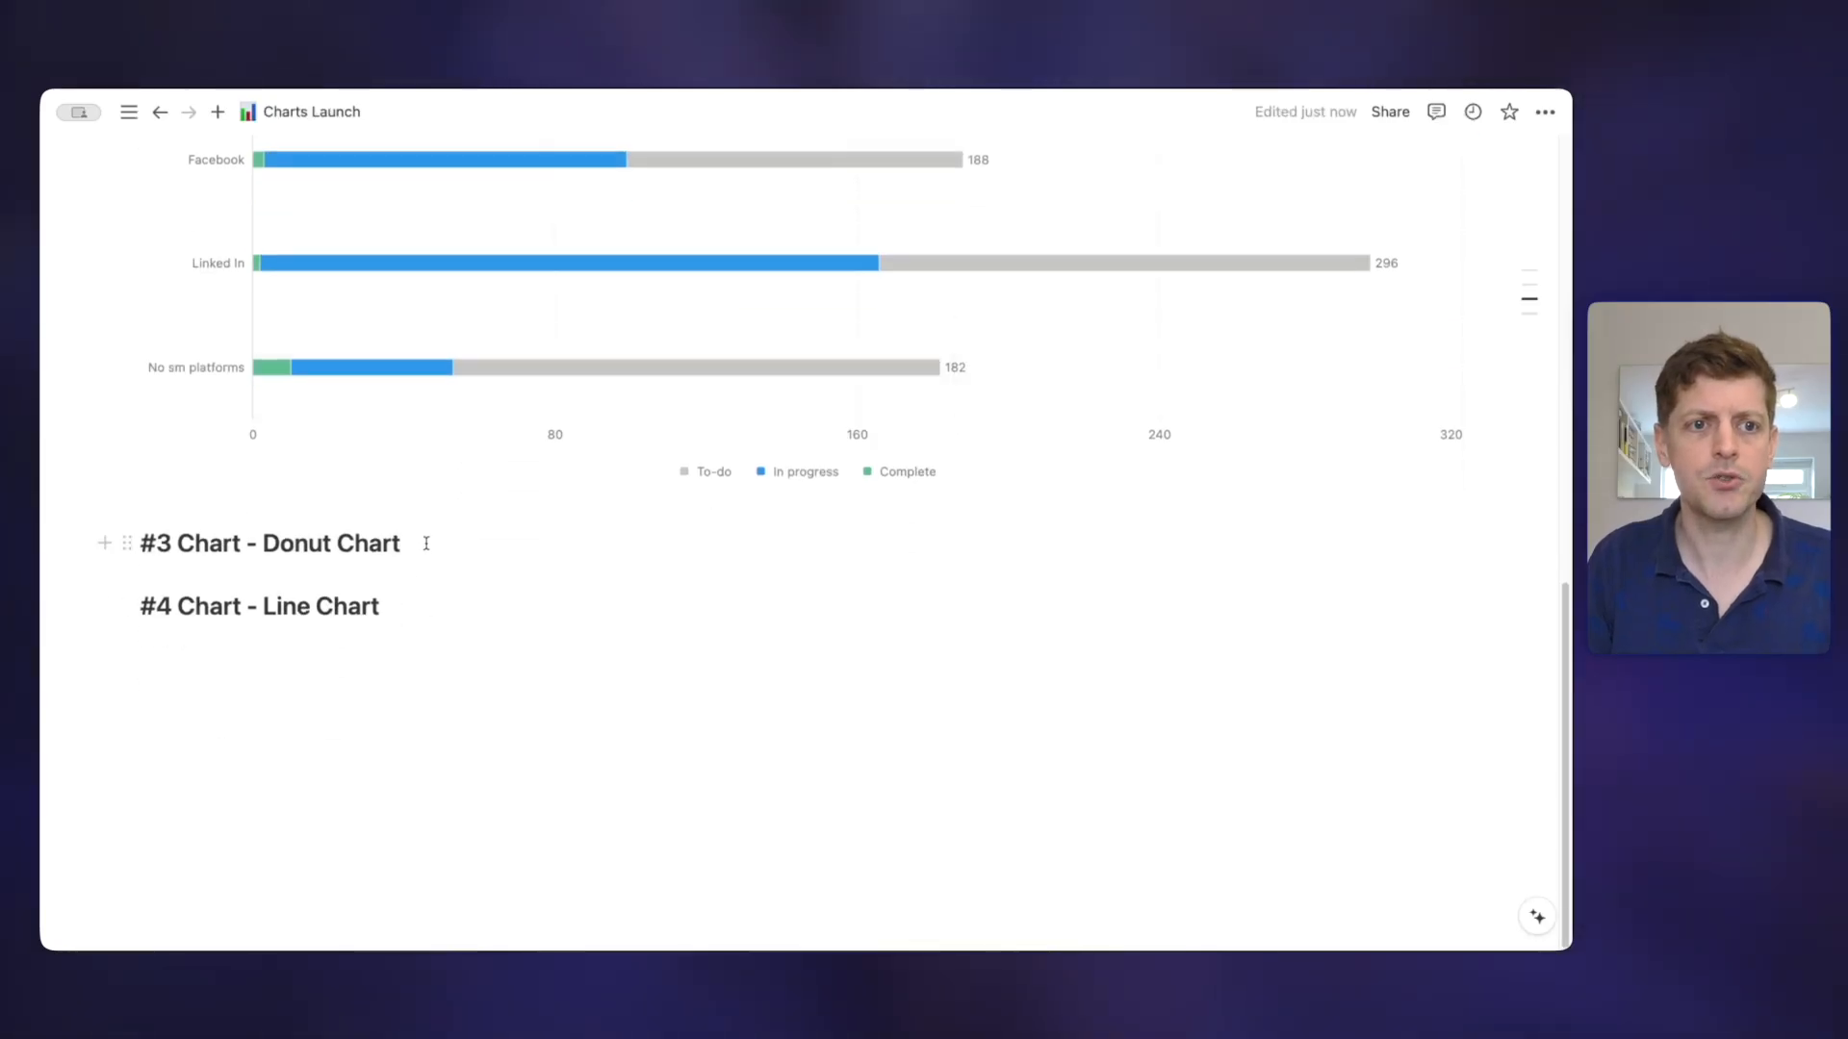
{"action": "key", "text": "Return"}
{"action": "type", "text": "/"}
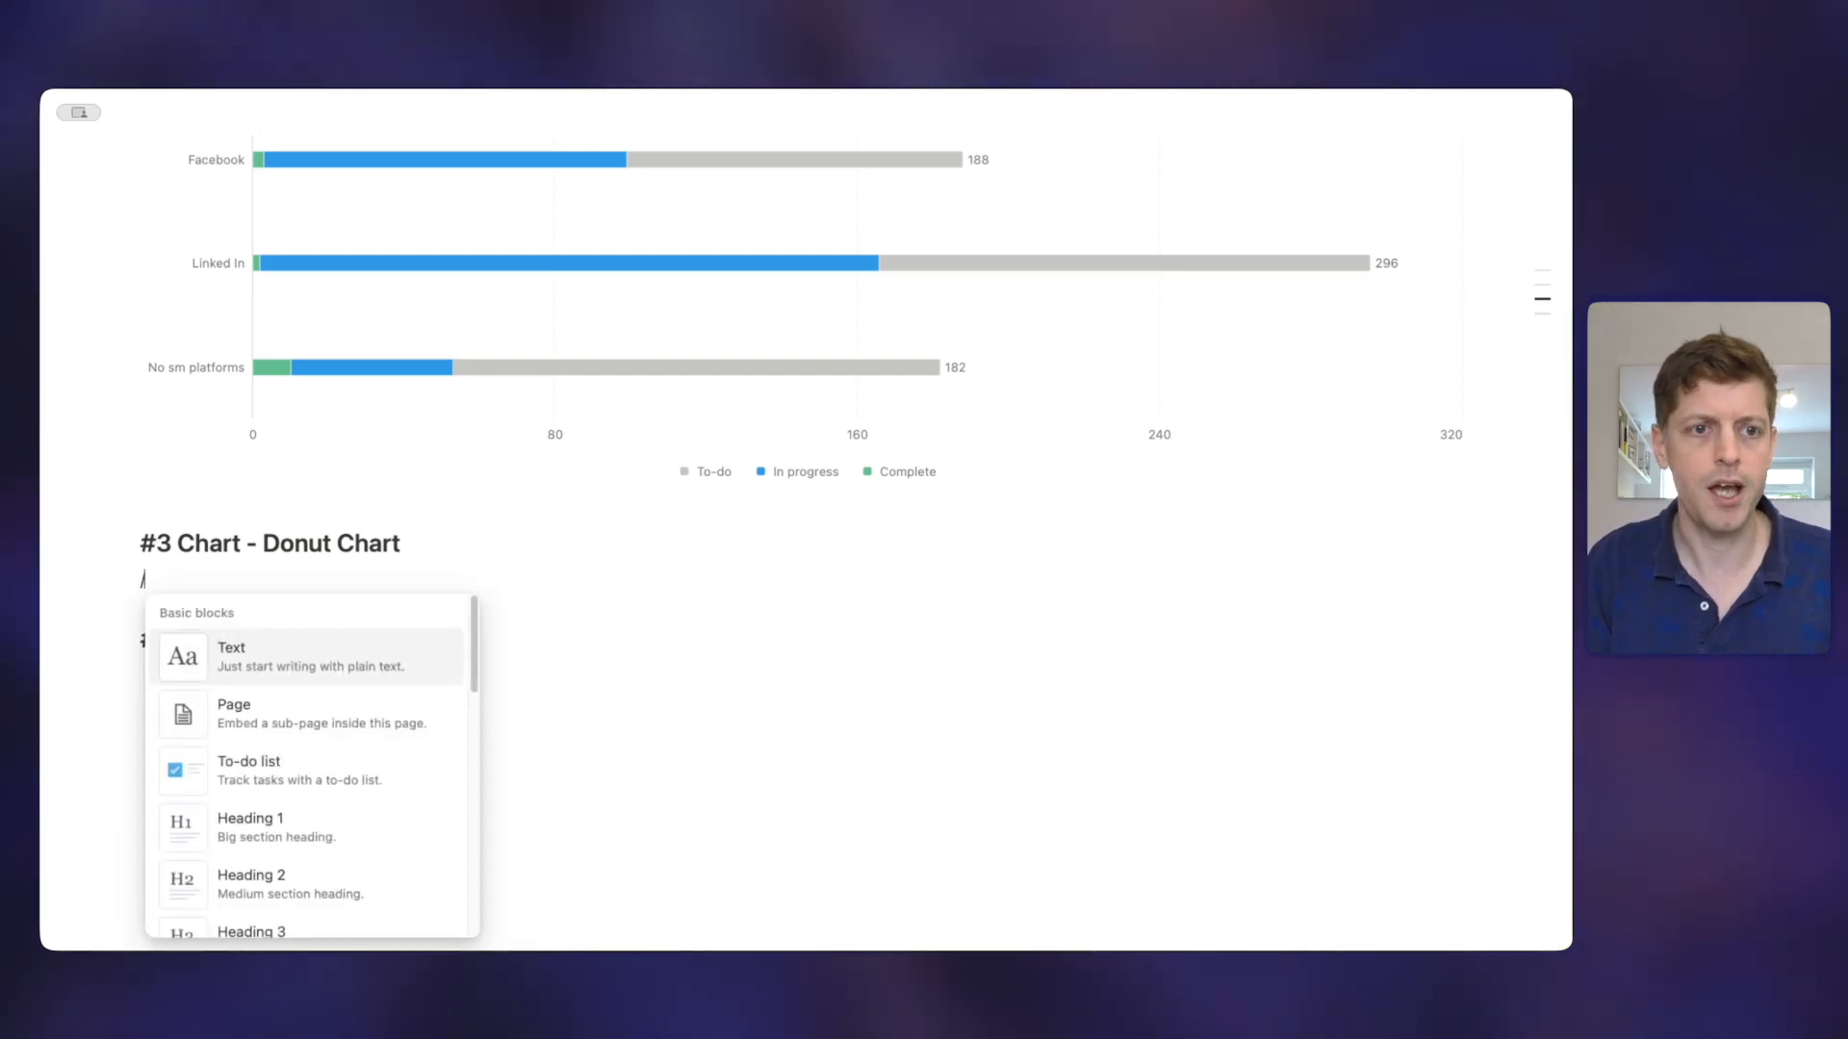
{"action": "type", "text": "donut"}
{"action": "left_click", "coordinate": [373, 674]}
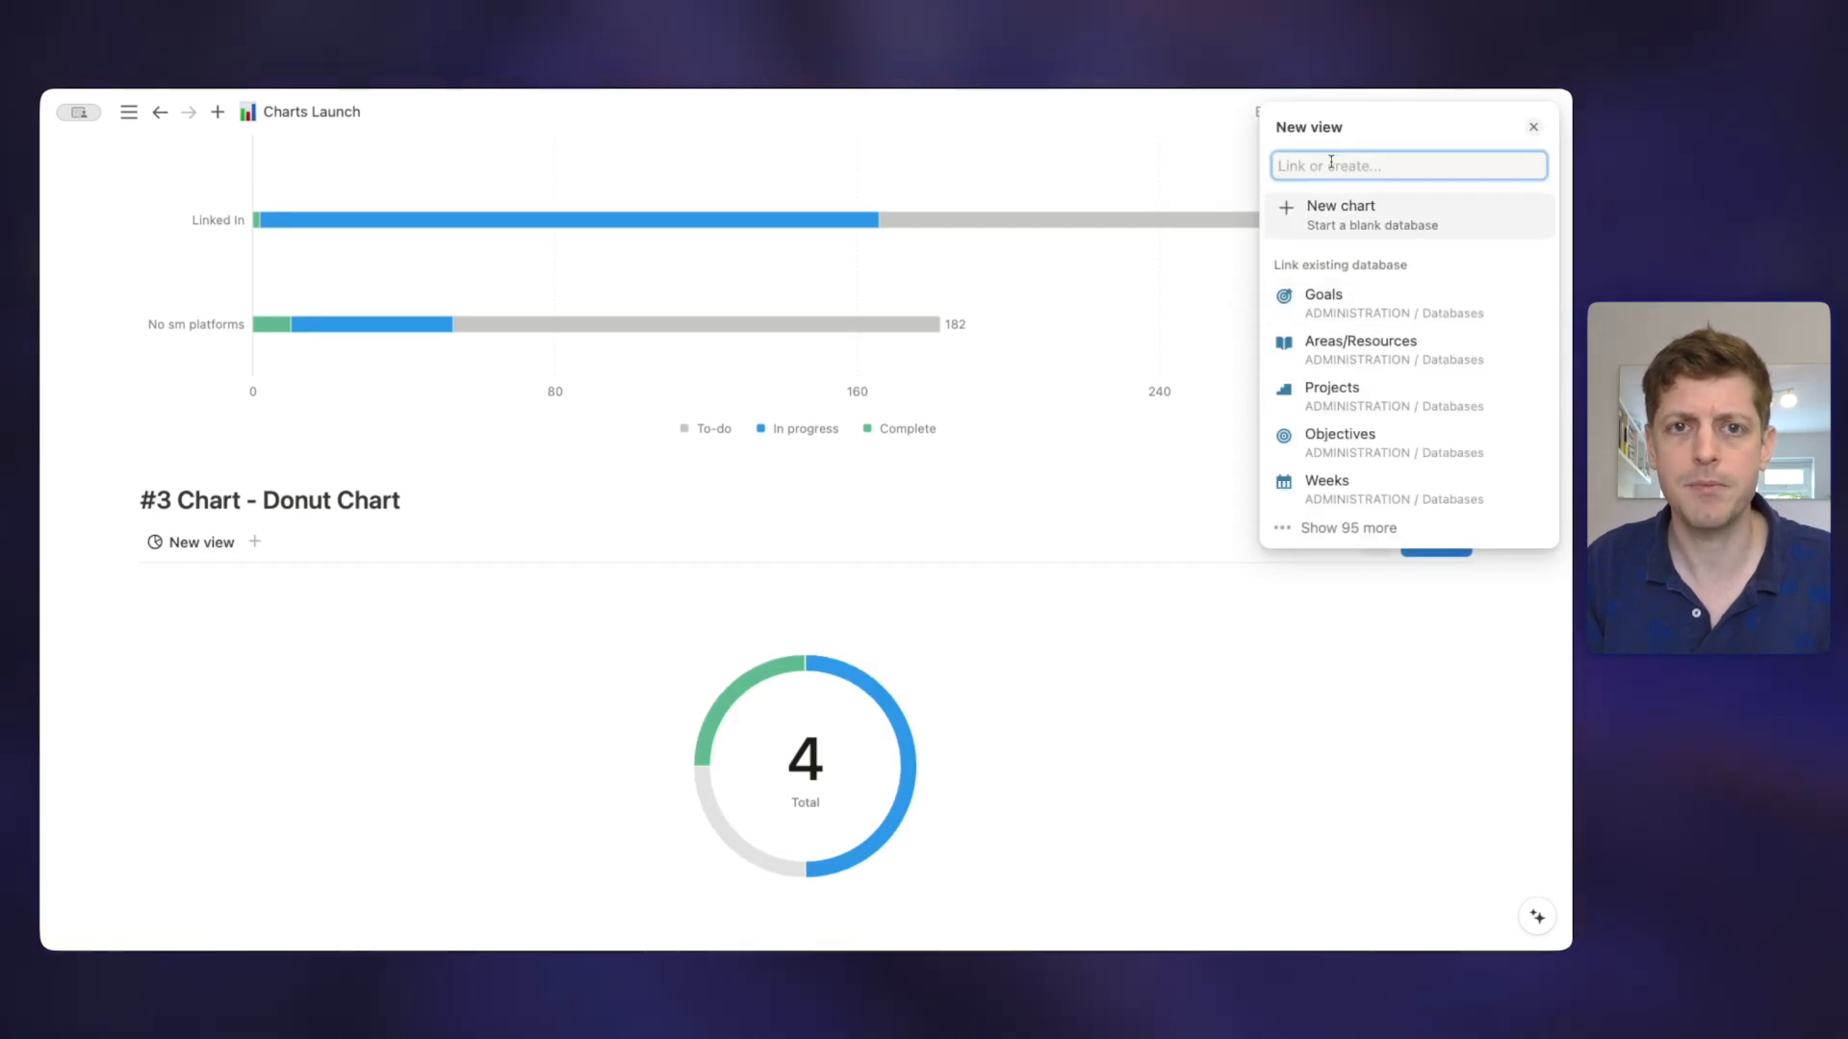
{"action": "type", "text": "SOP"}
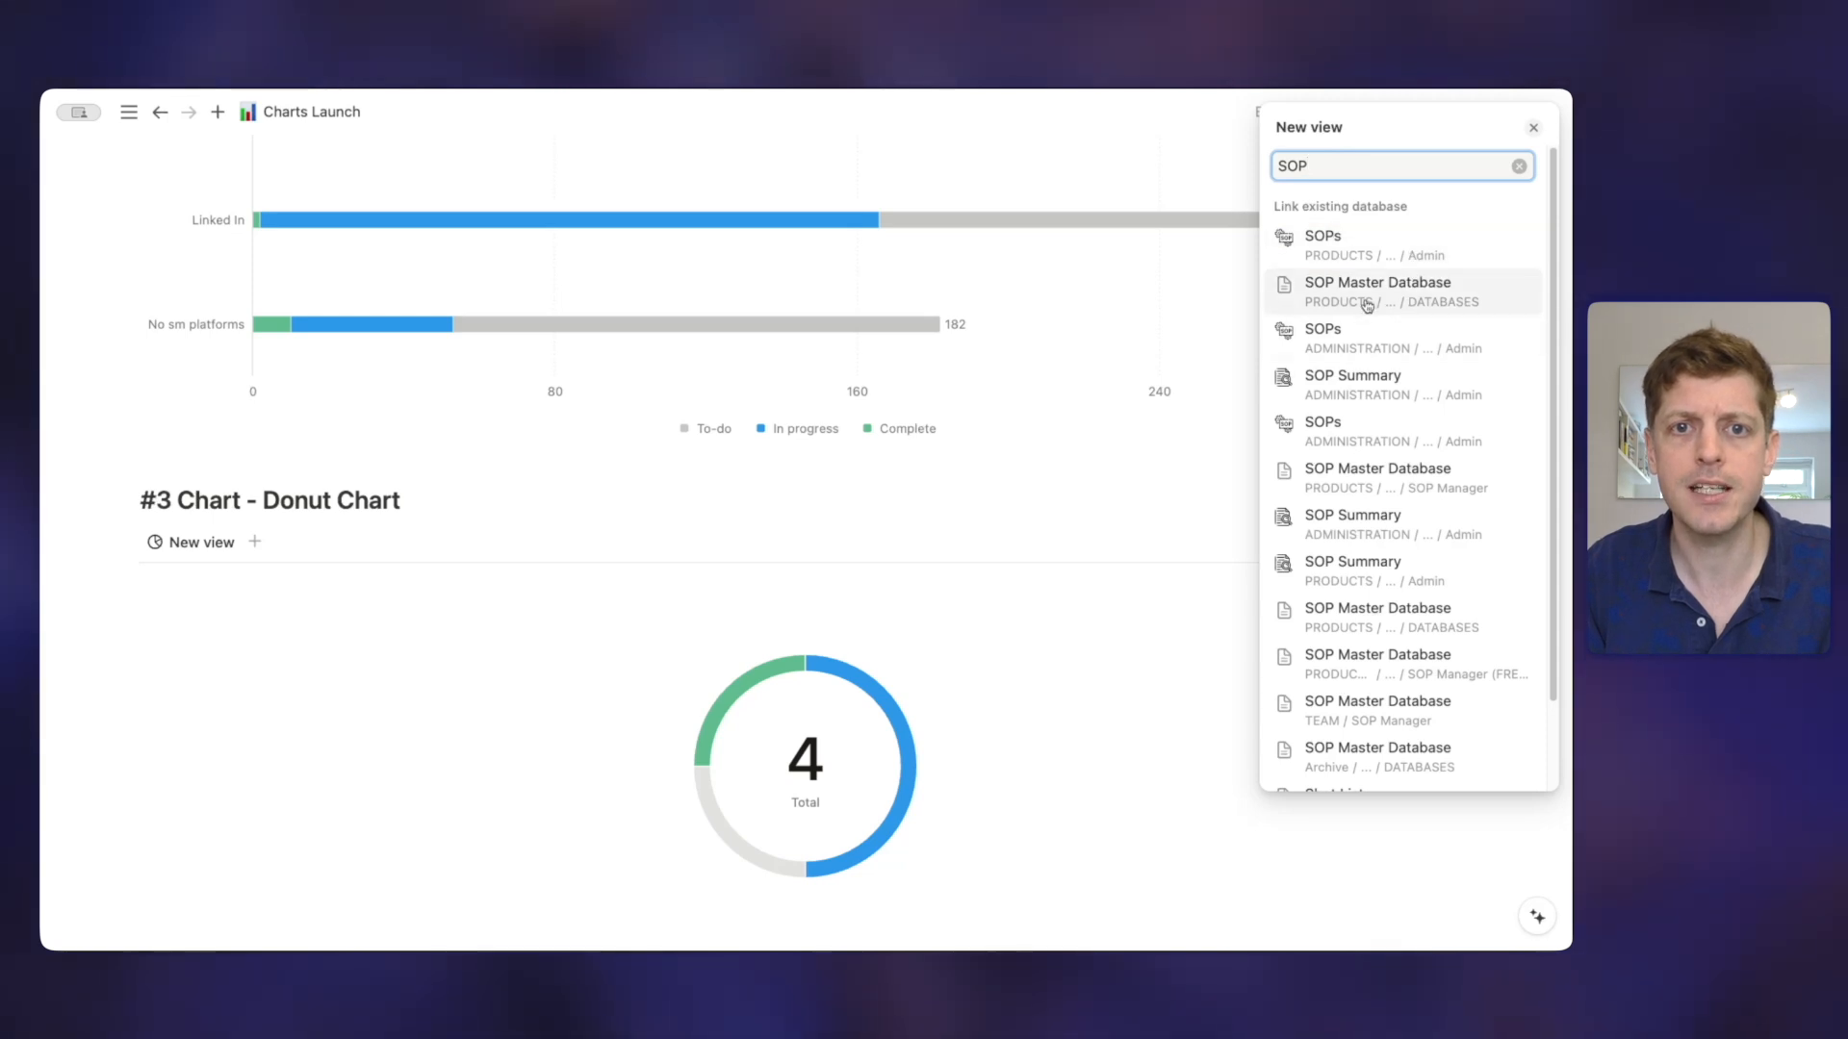
{"action": "left_click", "coordinate": [1394, 248]}
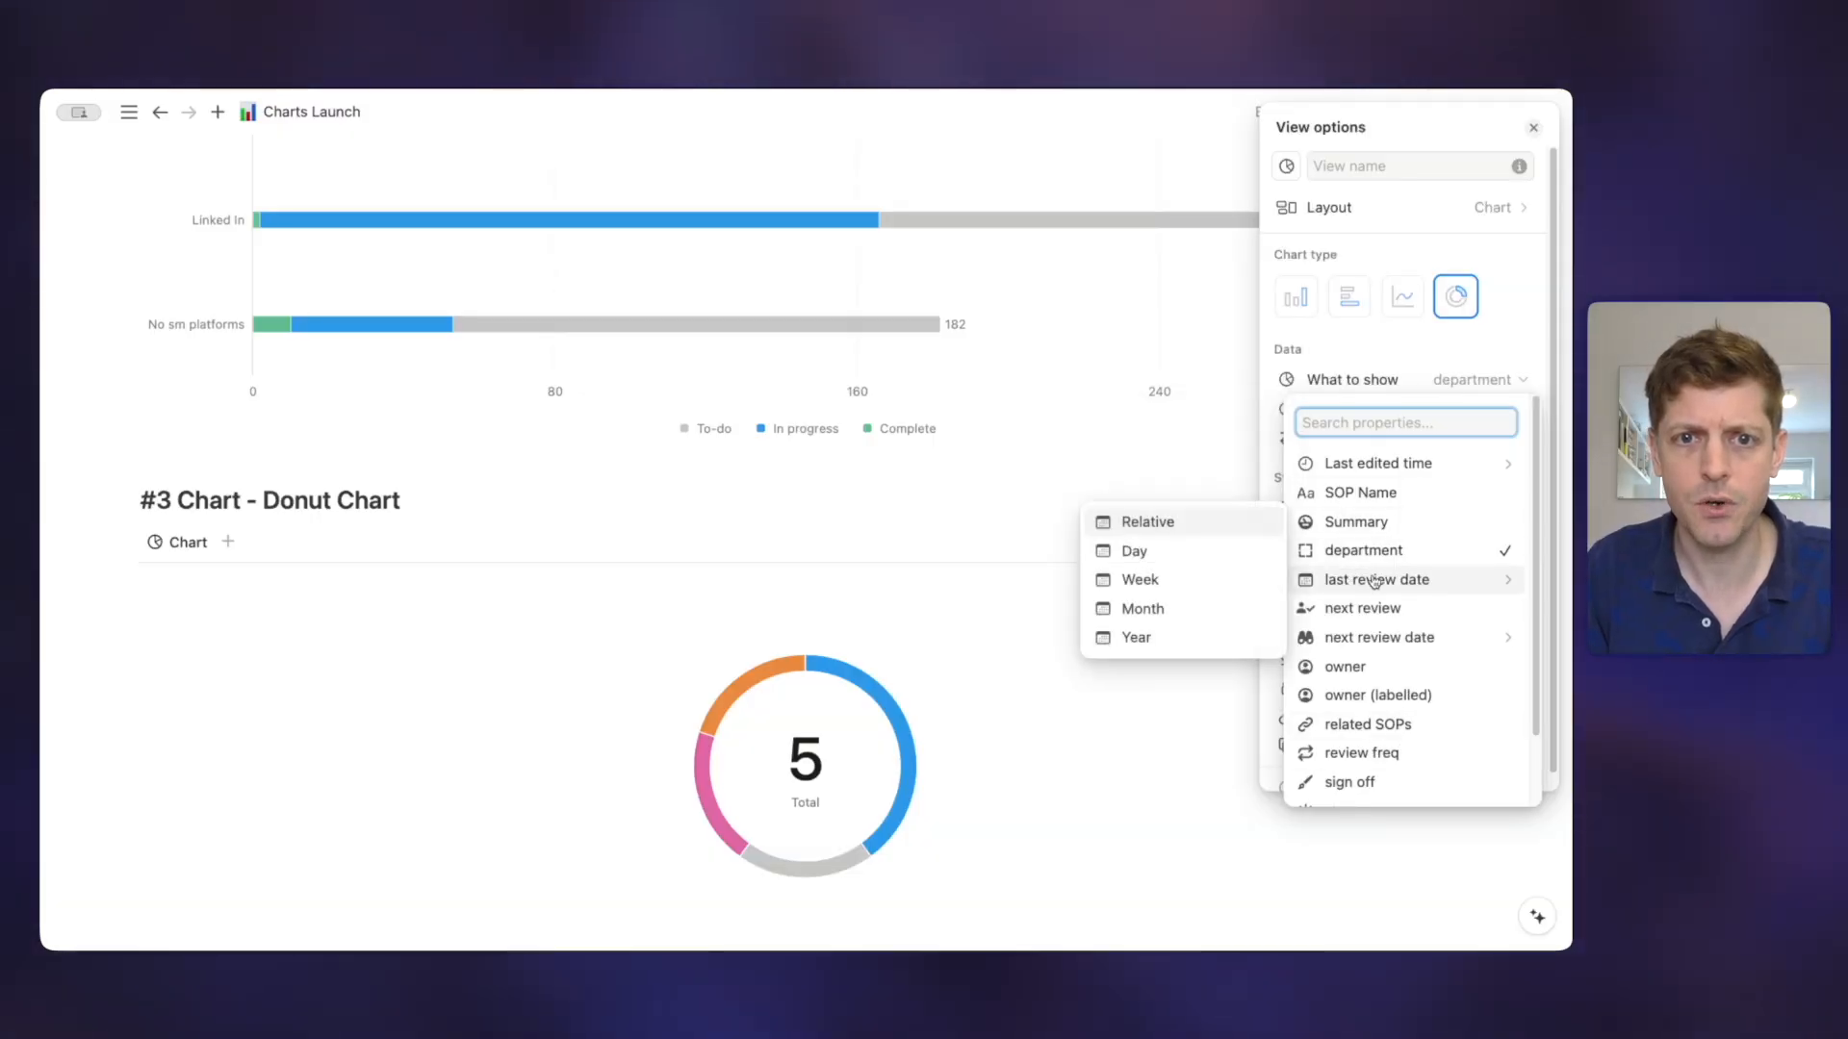
Set the donut chart to show status by Option and check the value of its slices.
{"action": "scroll", "coordinate": [1376, 635], "scroll_direction": "down", "scroll_amount": 2}
{"action": "mouse_move", "coordinate": [1352, 726]}
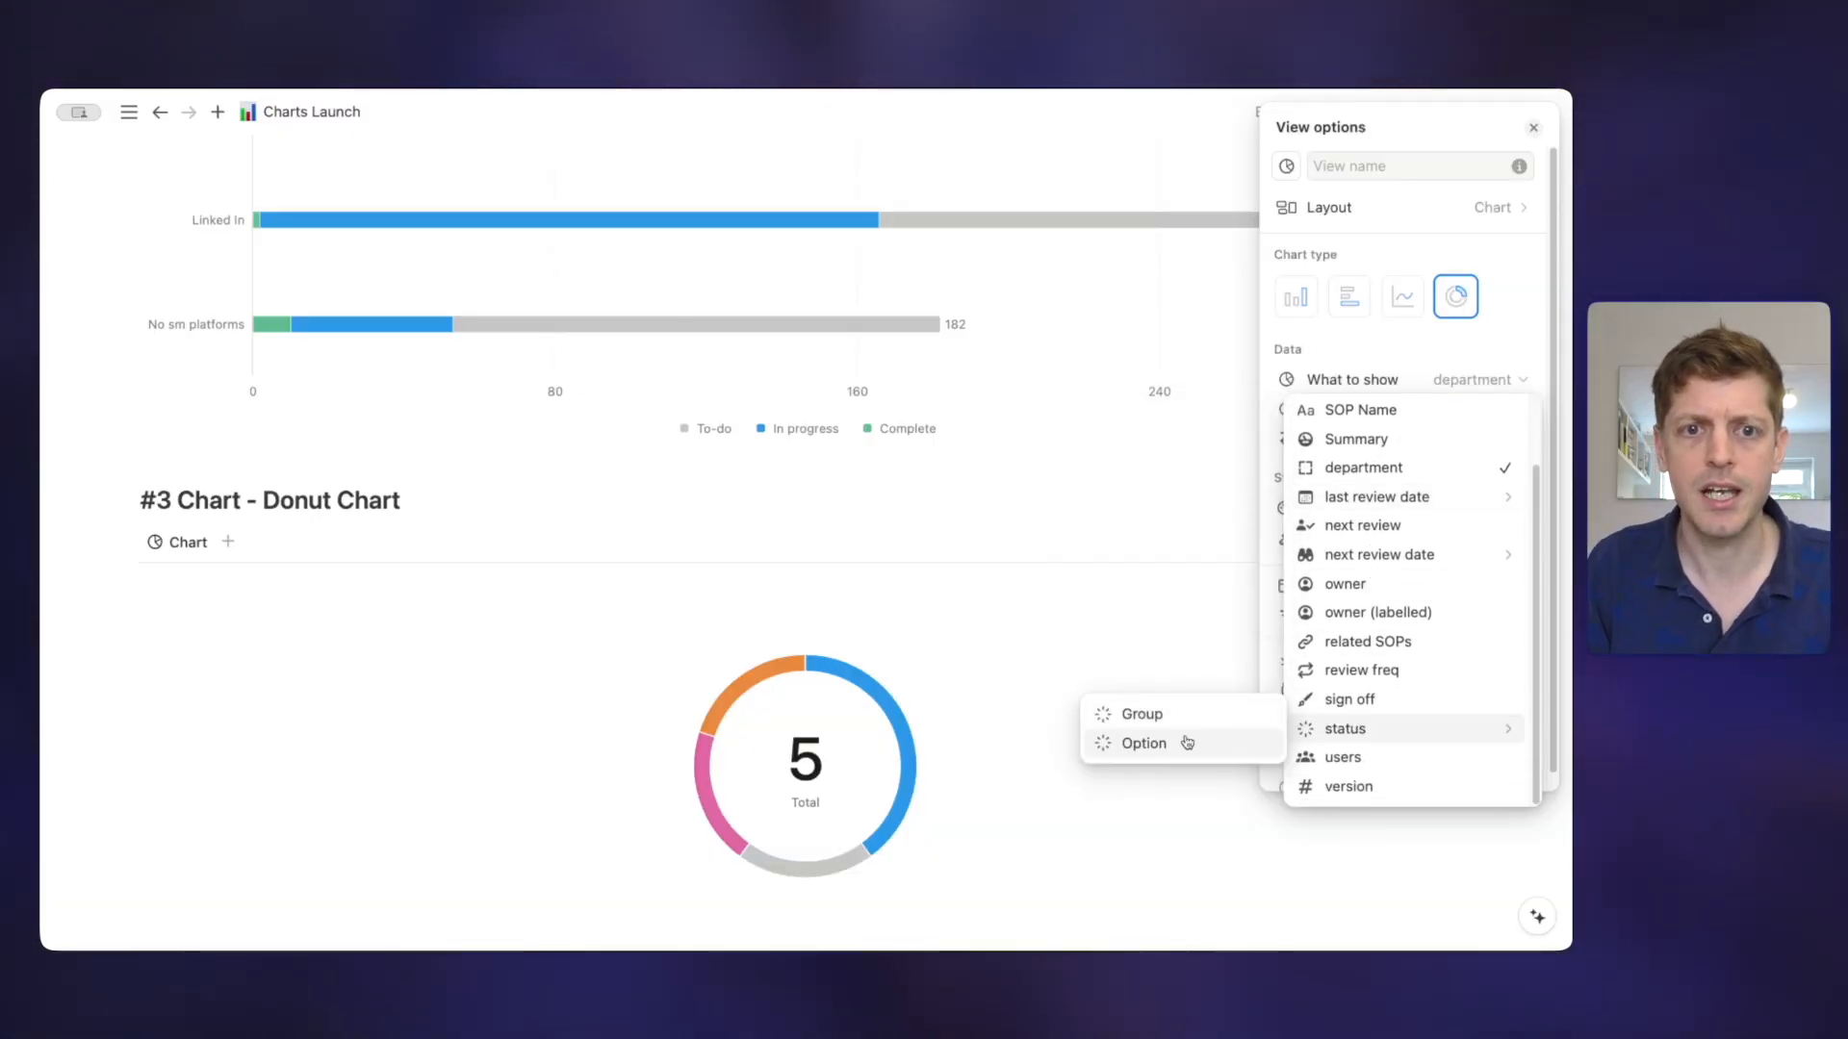
{"action": "left_click", "coordinate": [1158, 745]}
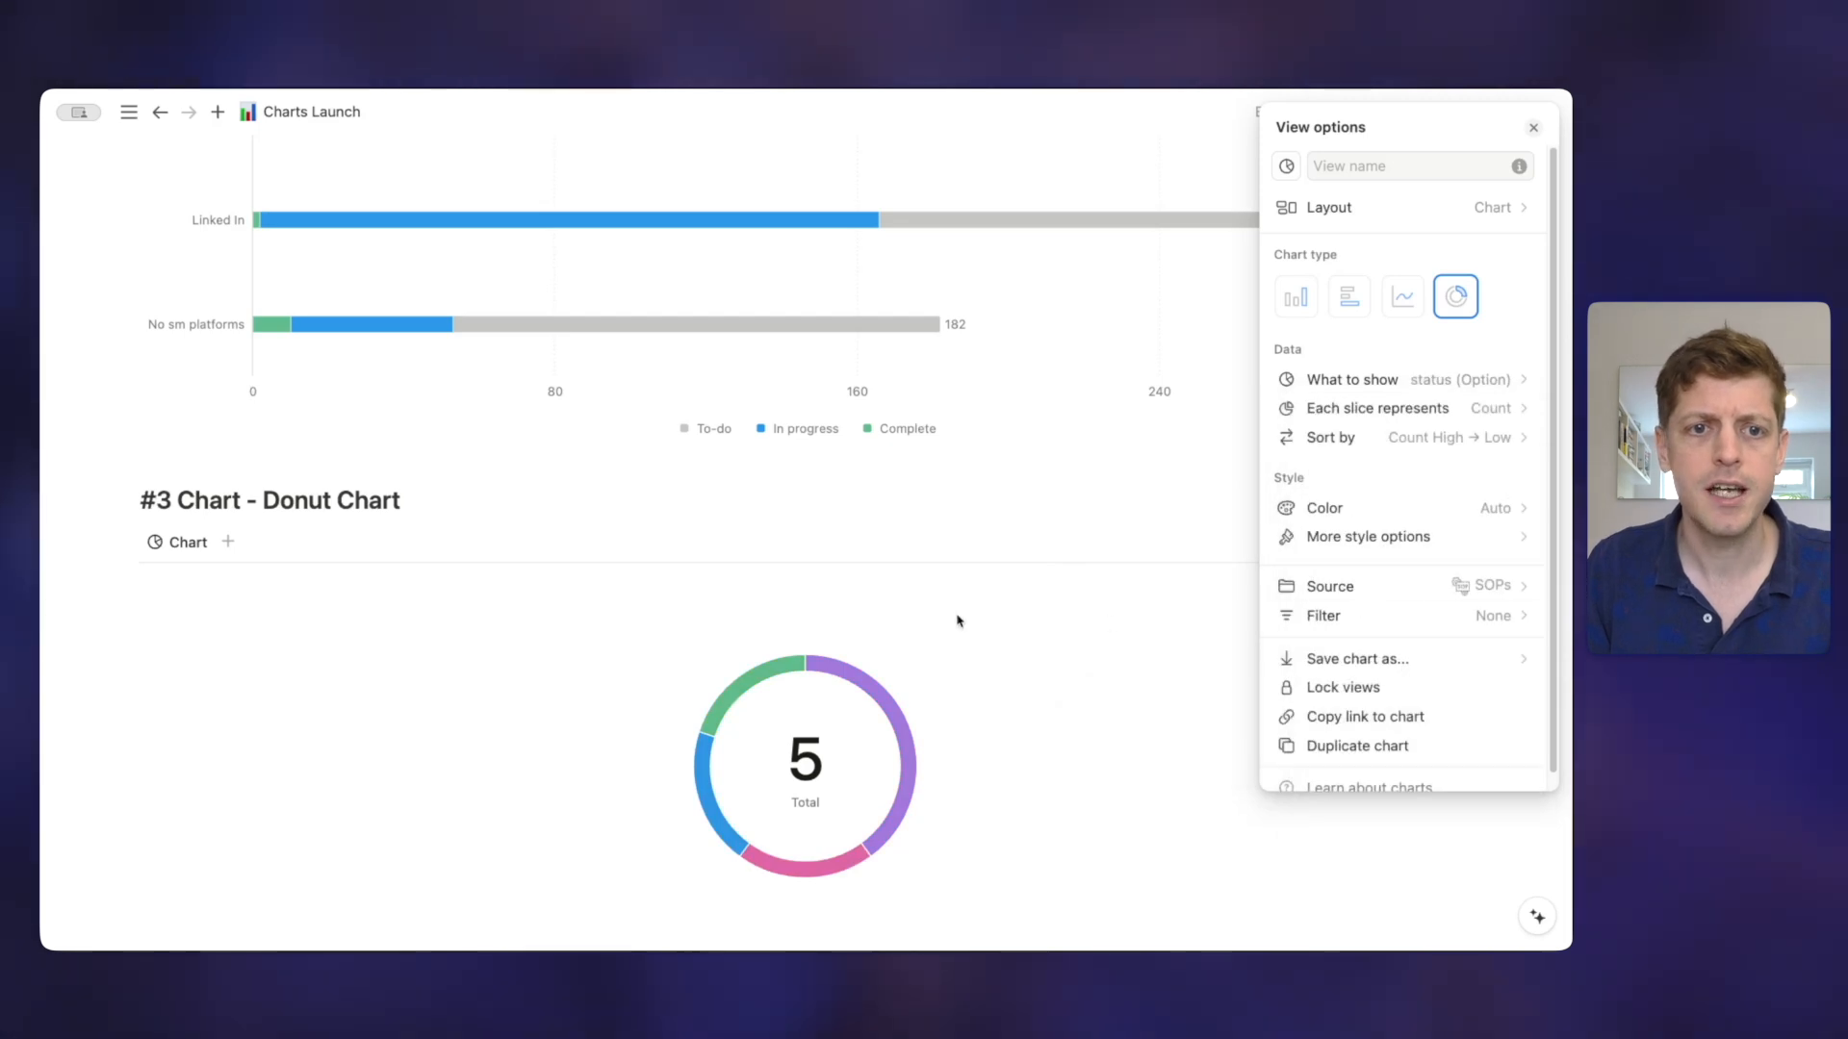
{"action": "left_click", "coordinate": [980, 697]}
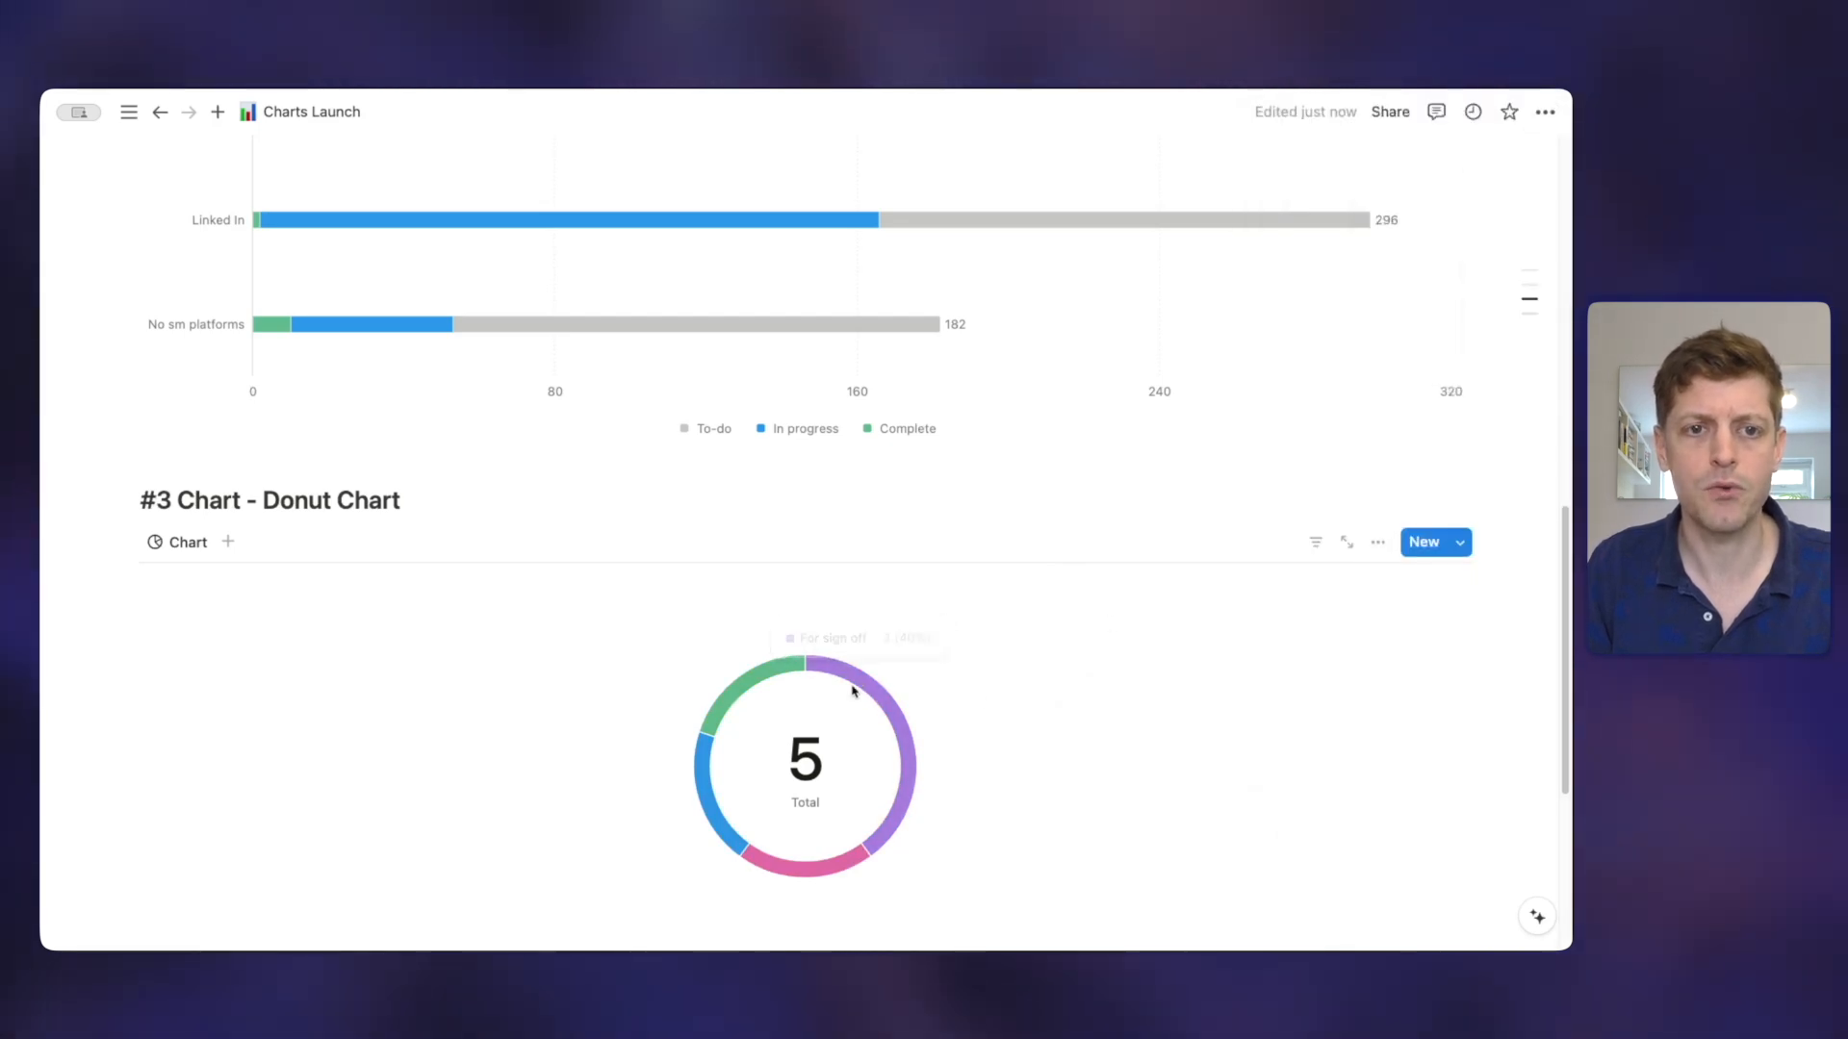
{"action": "mouse_move", "coordinate": [865, 687]}
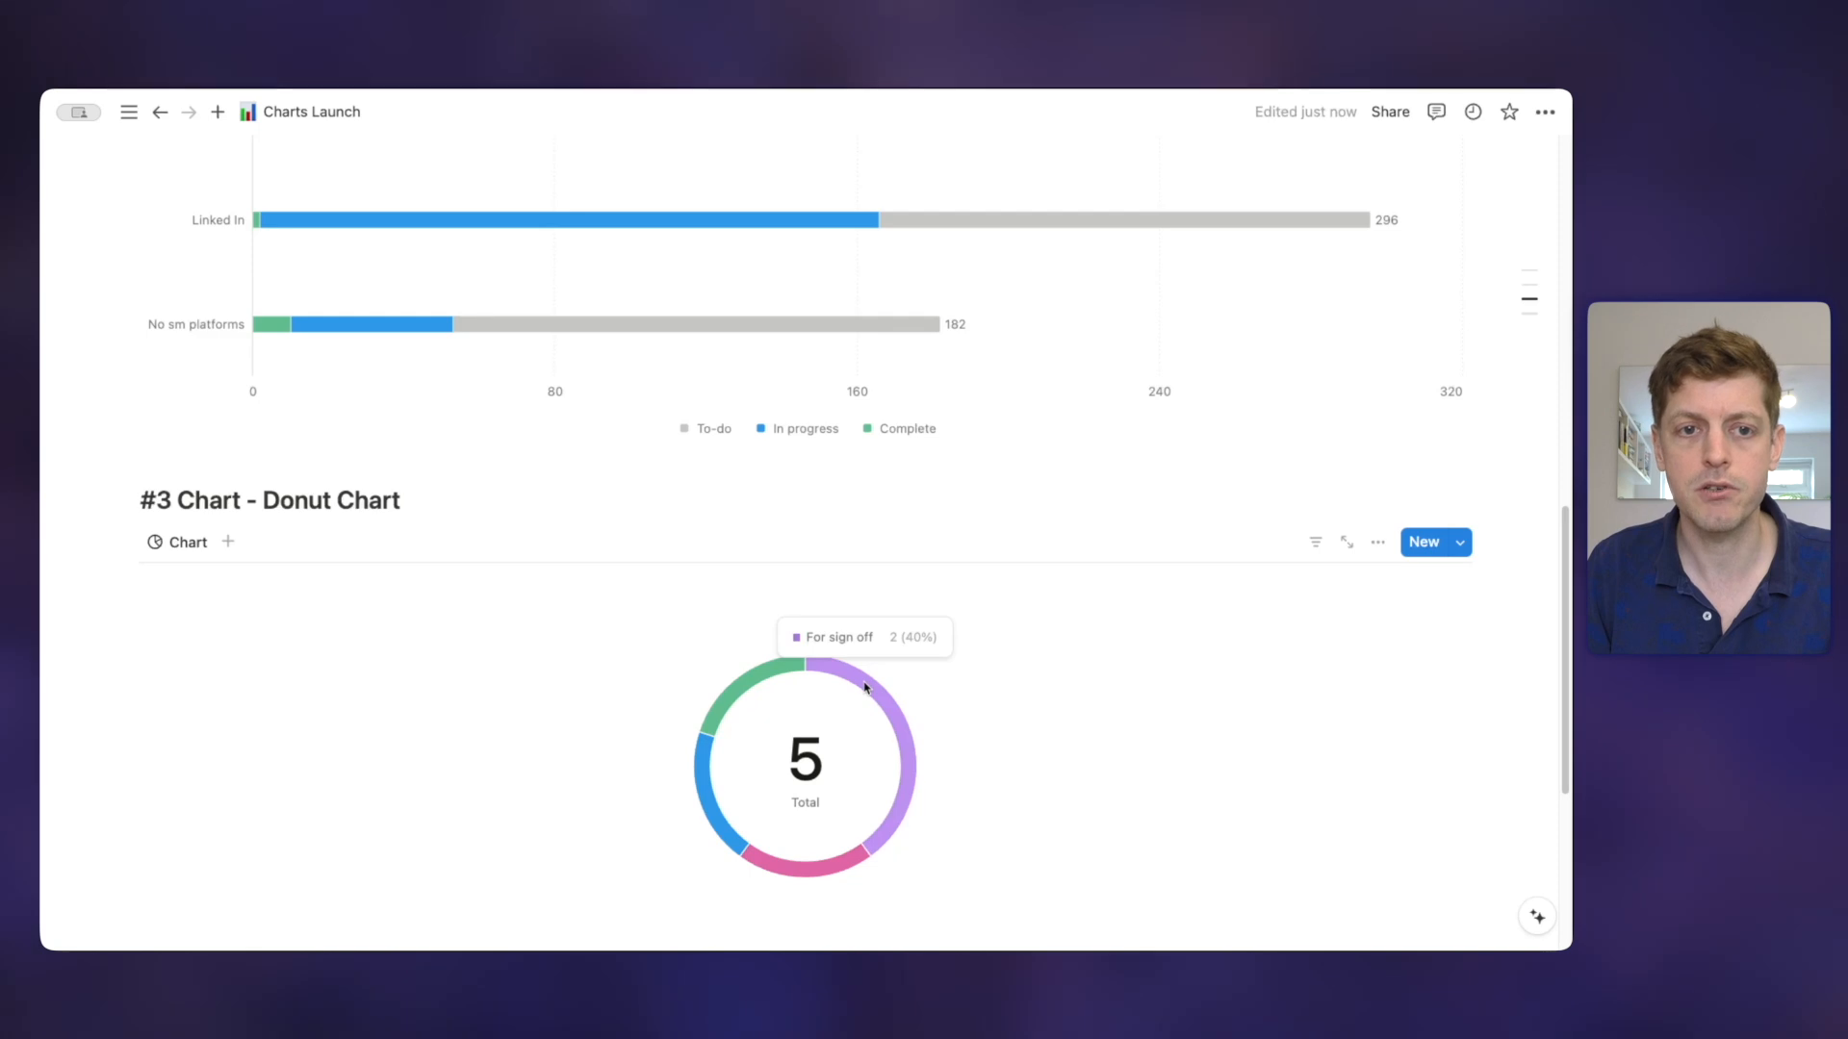
{"action": "mouse_move", "coordinate": [789, 873]}
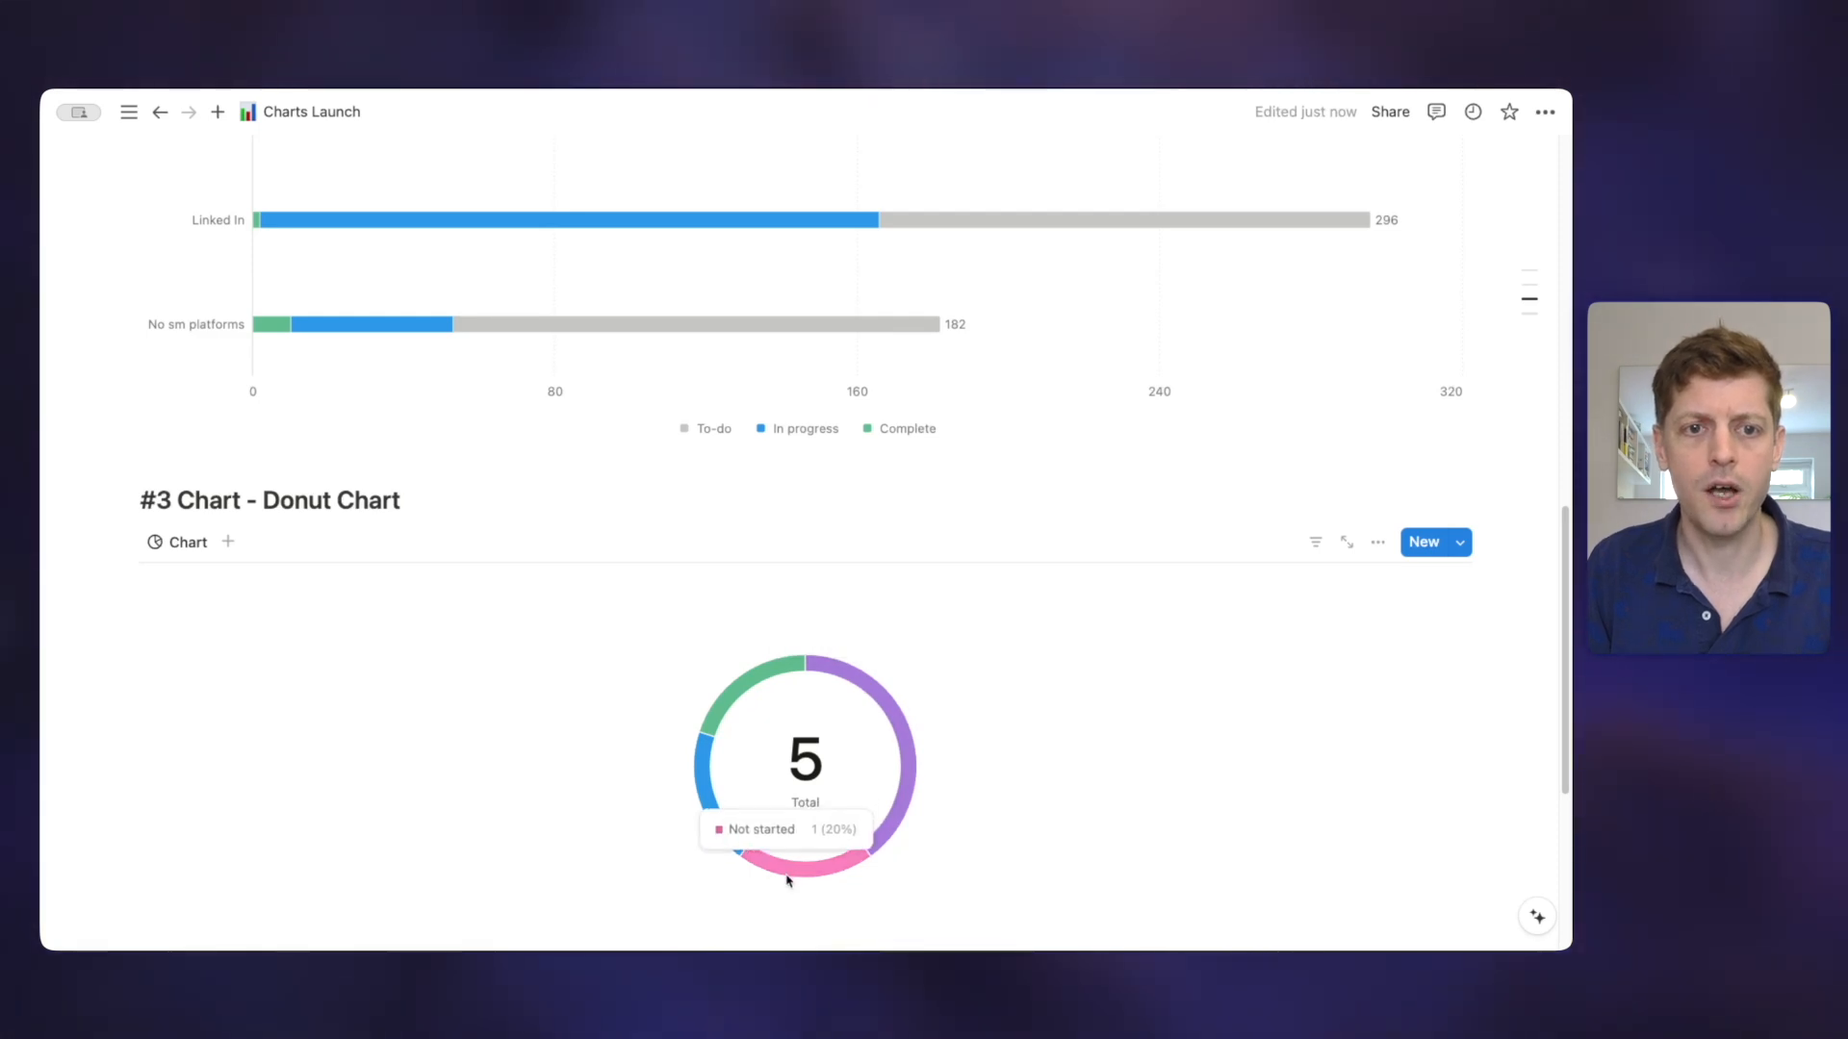
{"action": "mouse_move", "coordinate": [730, 700]}
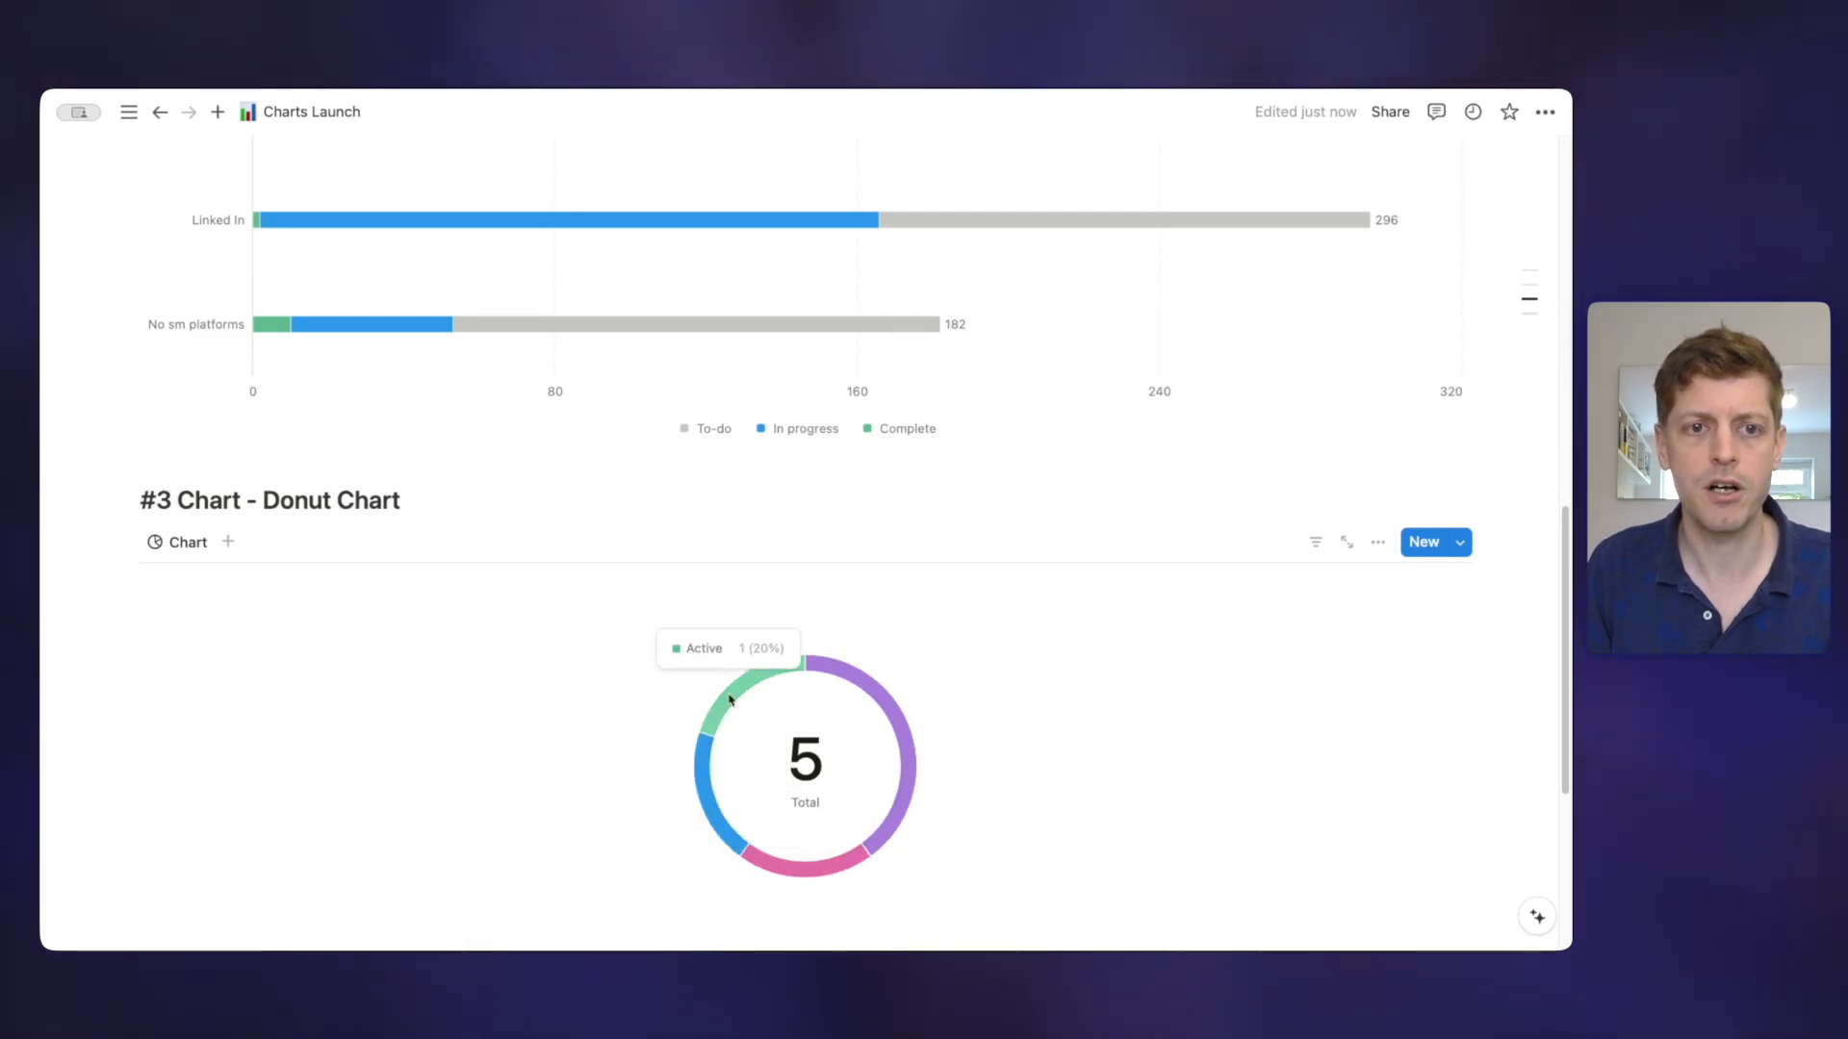
Sort the donut chart manually, ordering the status groups Not started, In draft, For sign off, Active.
{"action": "left_click", "coordinate": [1378, 541]}
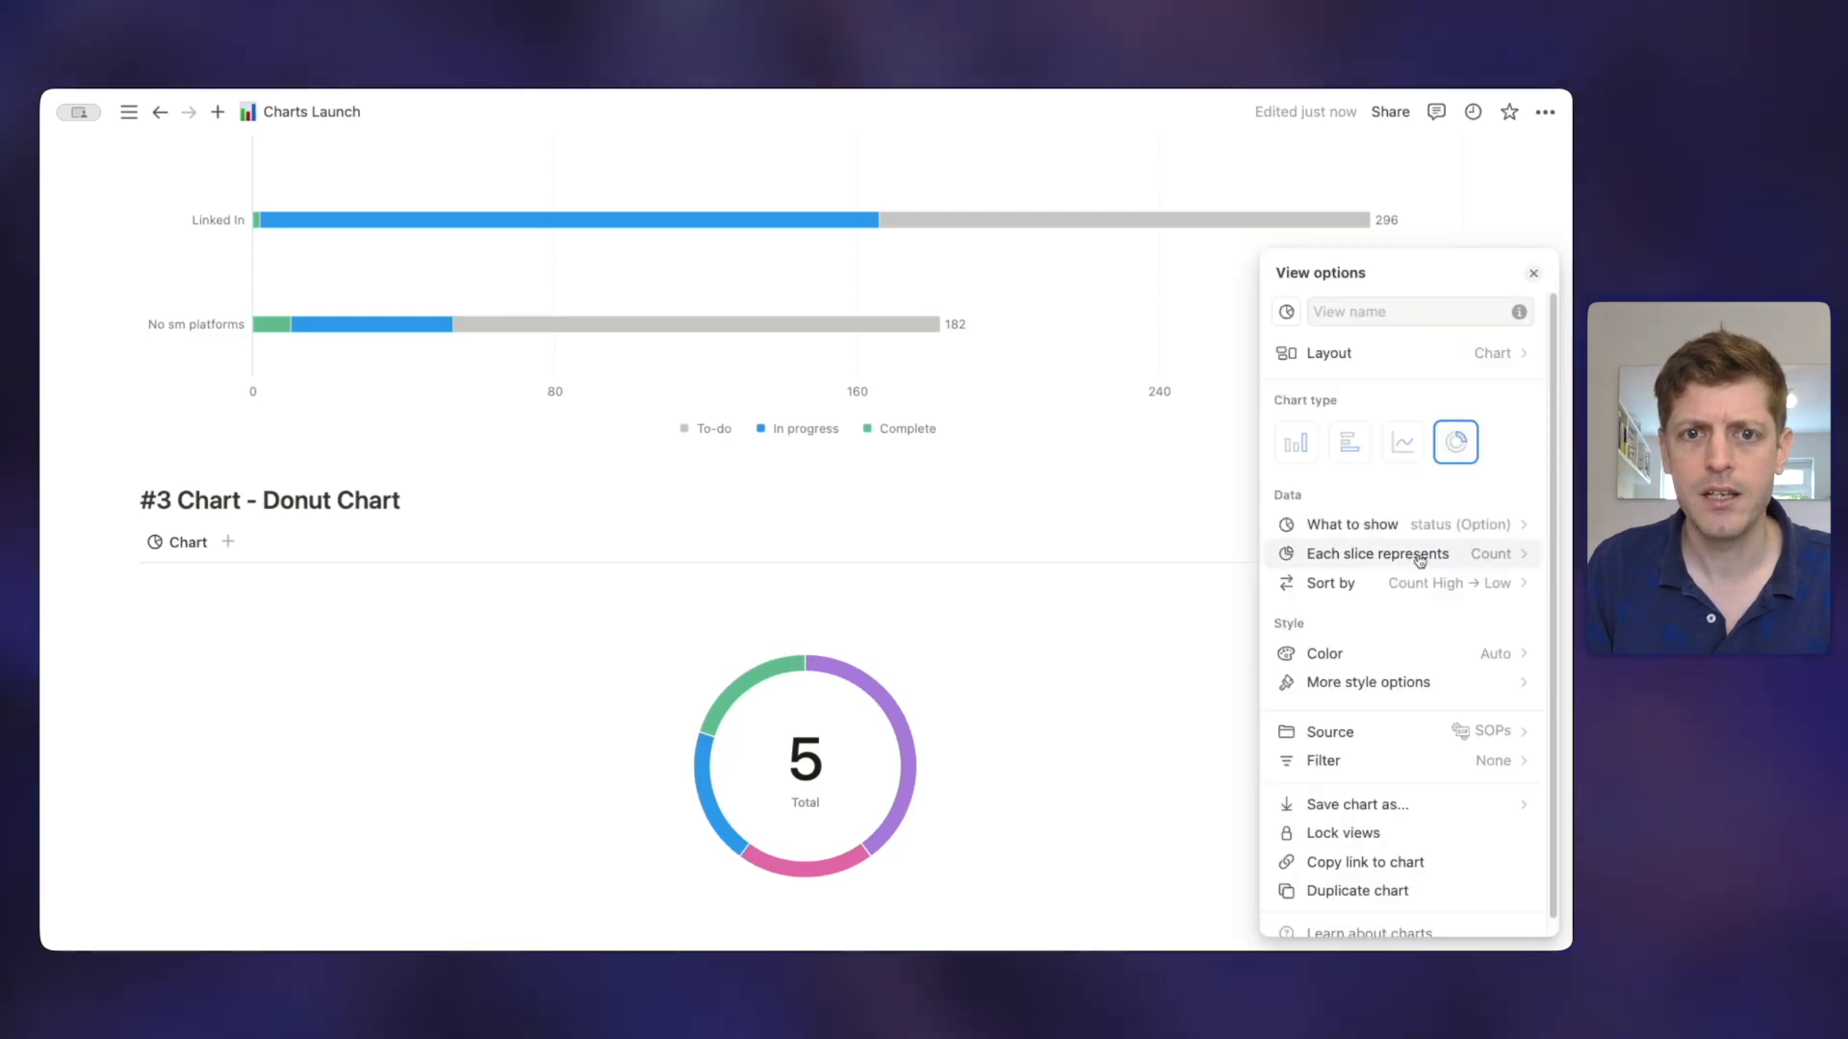
{"action": "left_click", "coordinate": [1497, 558]}
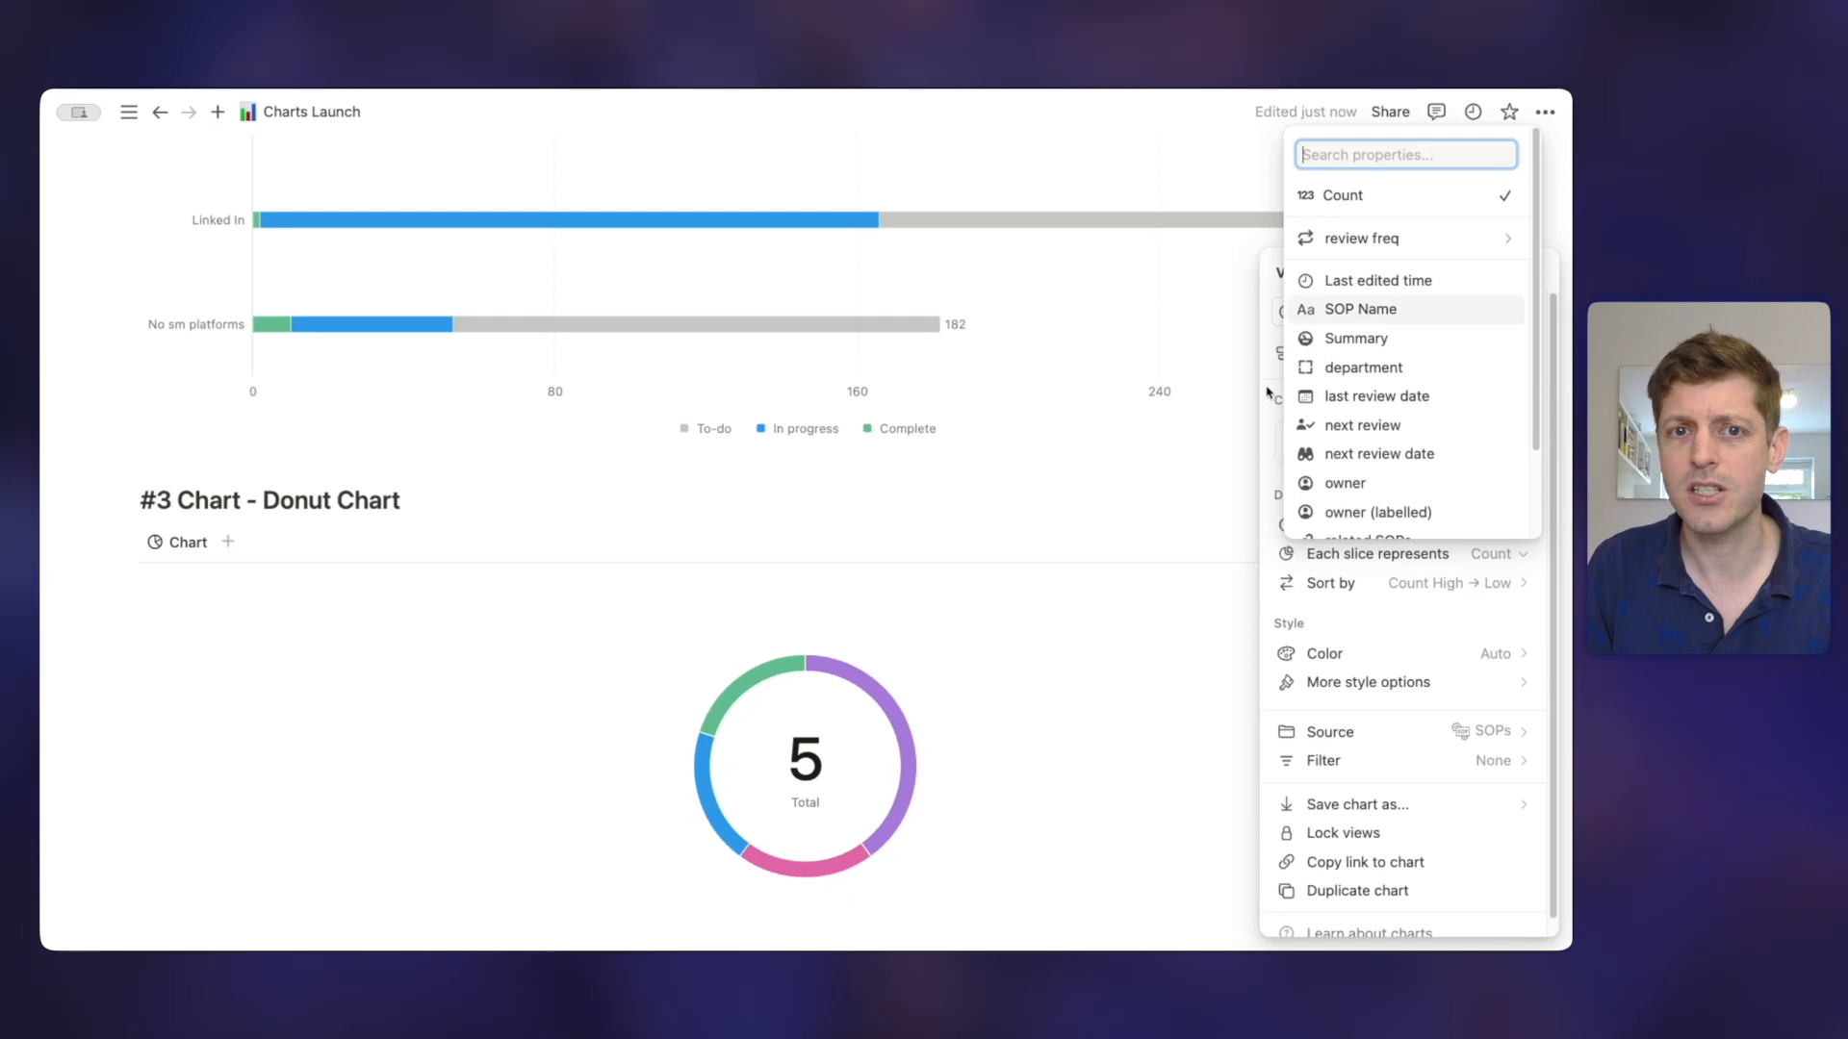
{"action": "left_click", "coordinate": [1275, 261]}
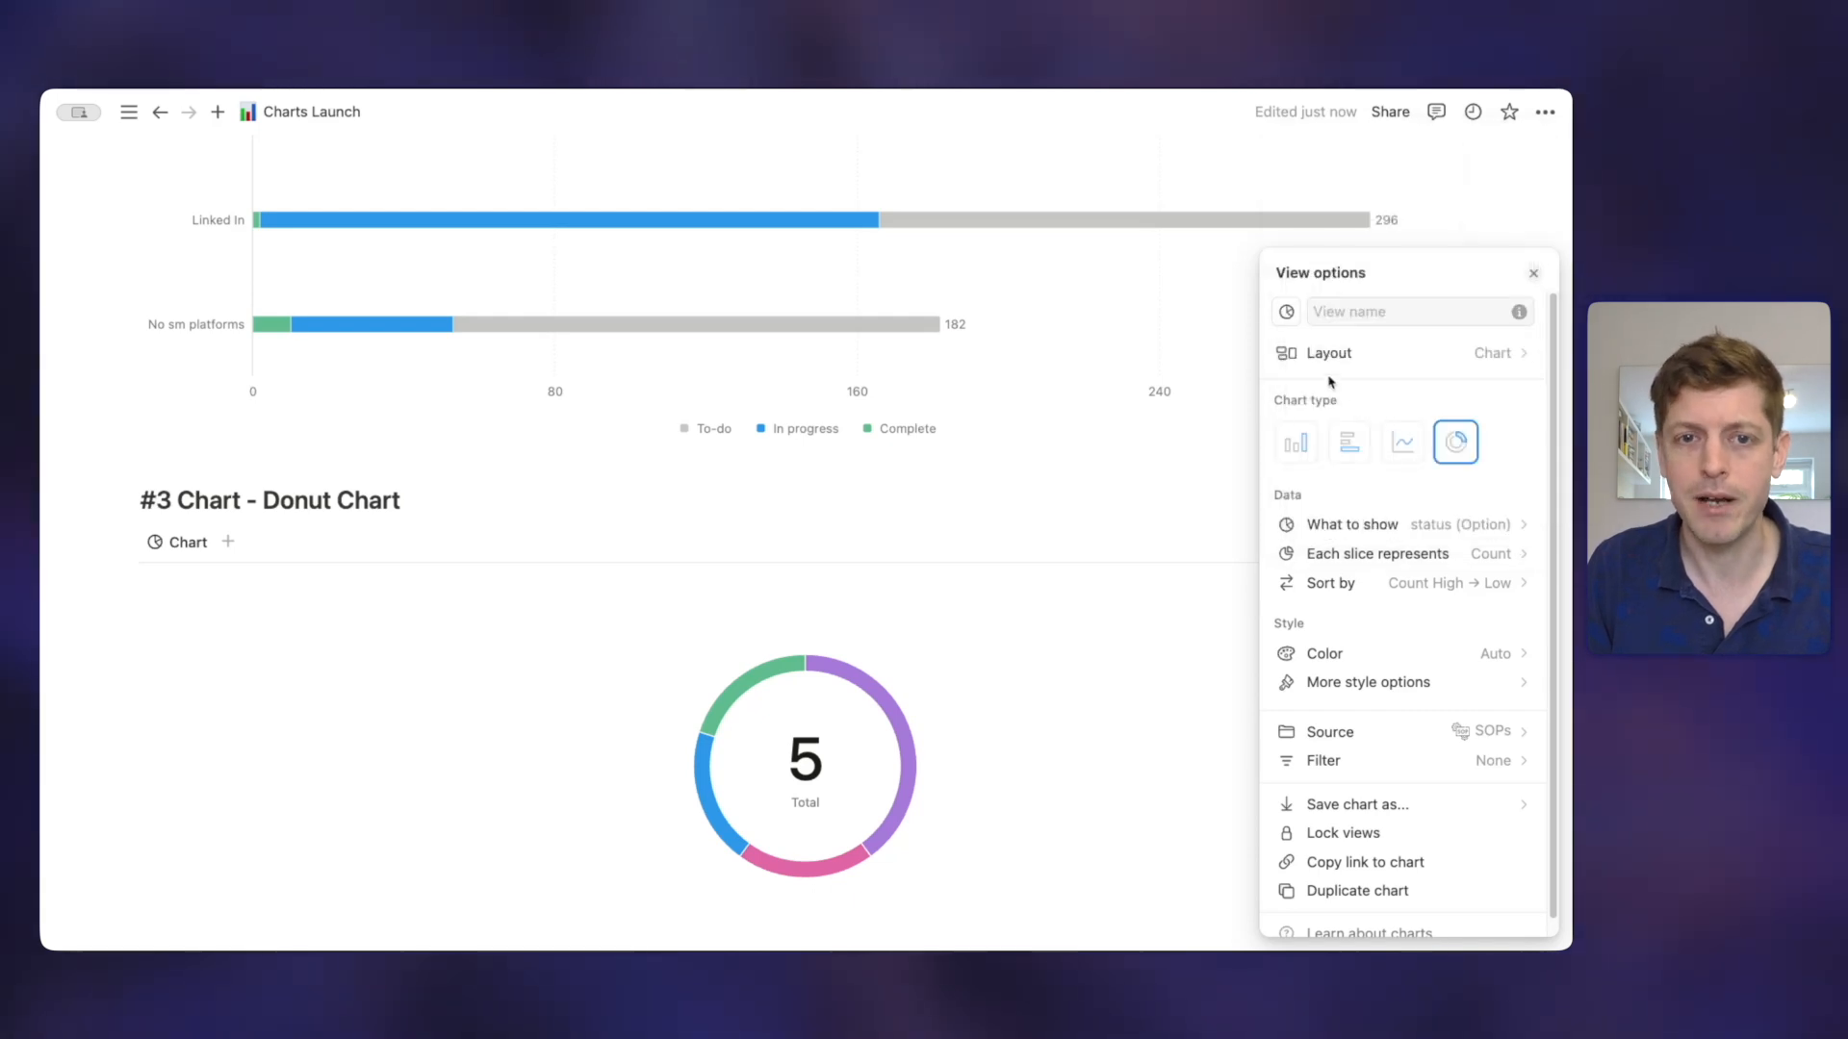
{"action": "left_click", "coordinate": [1453, 586]}
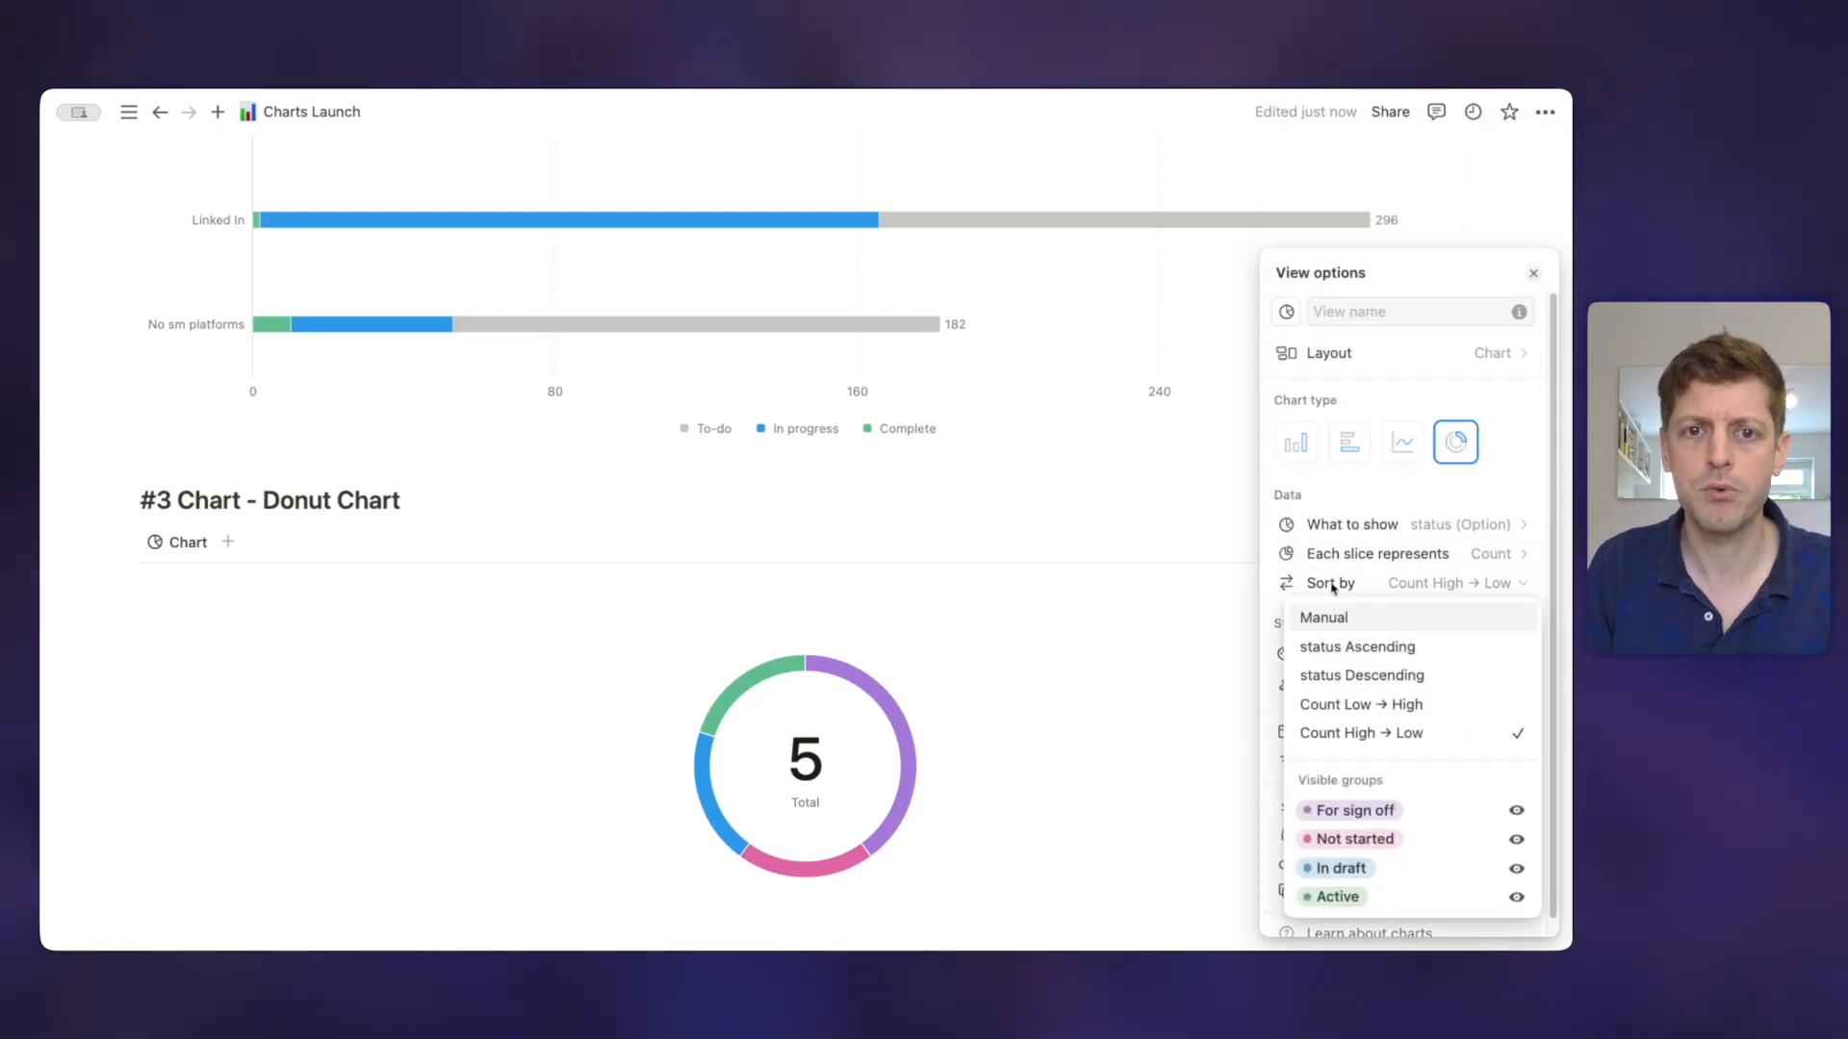
{"action": "left_click", "coordinate": [1328, 617]}
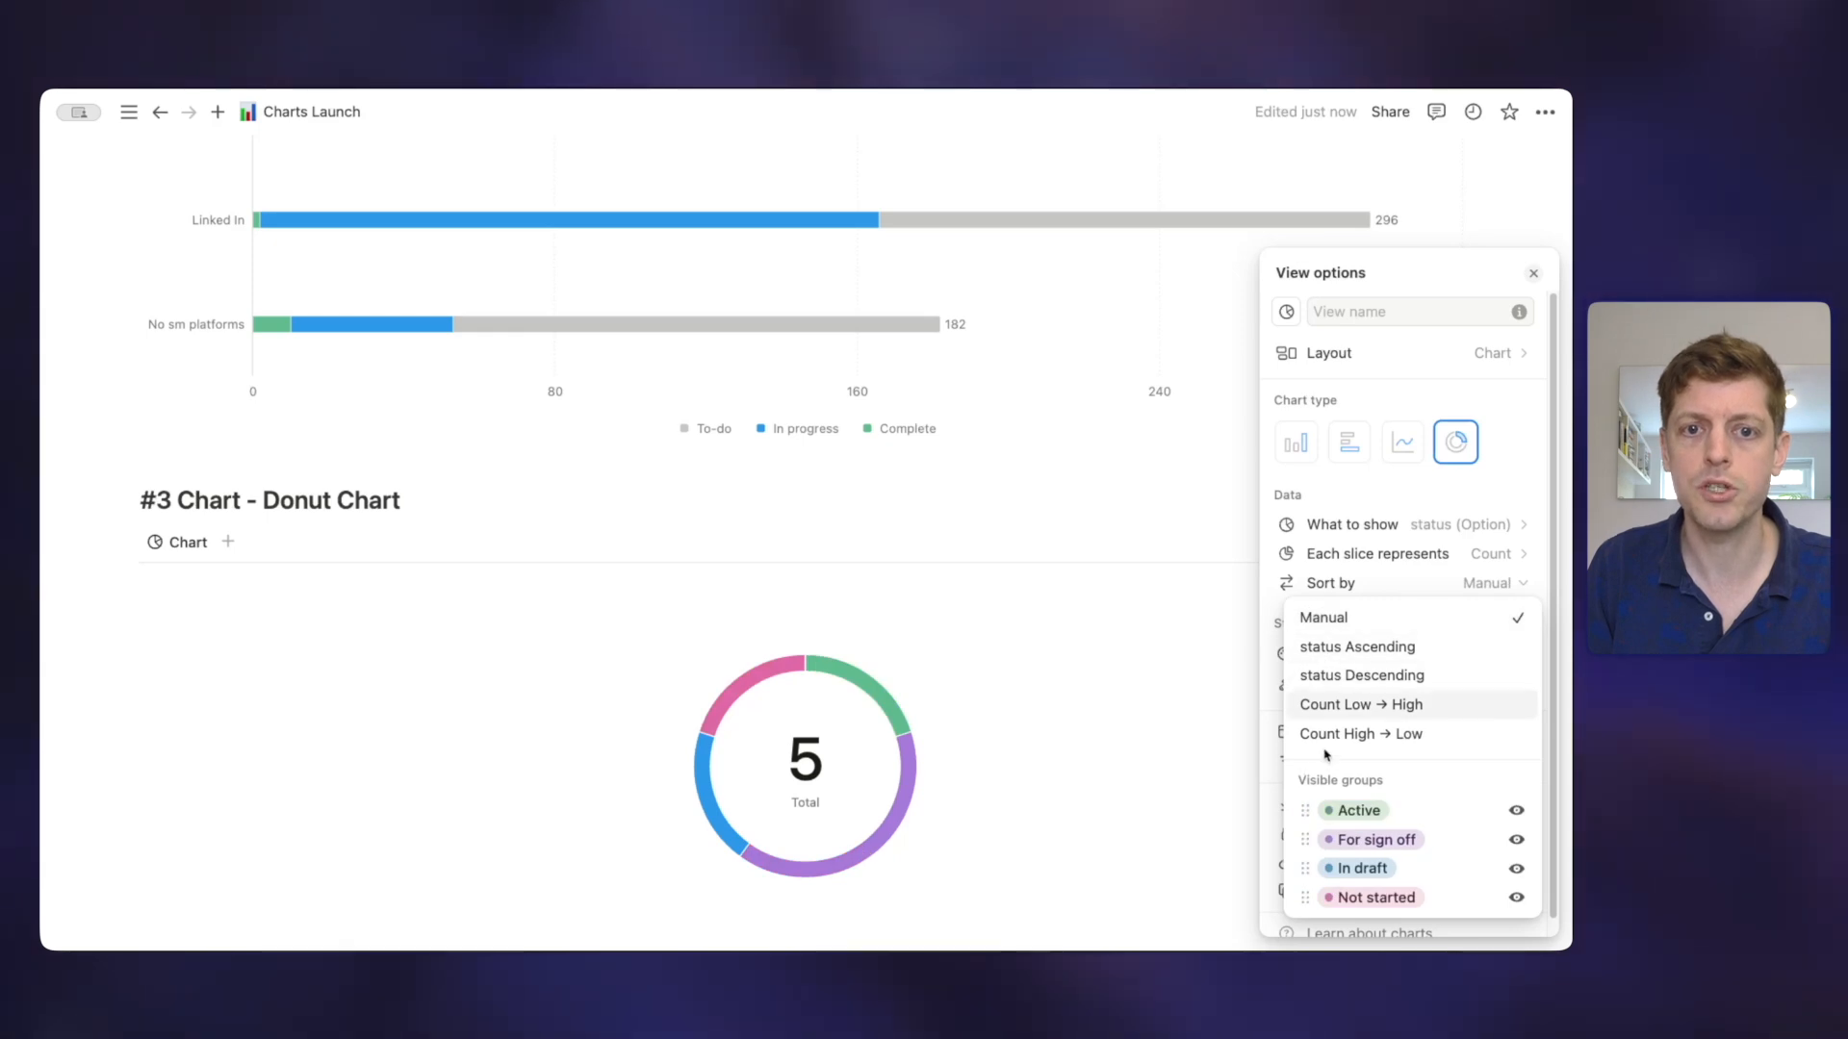
{"action": "left_click_drag", "start_coordinate": [1304, 897], "coordinate": [1295, 811]}
{"action": "mouse_move", "coordinate": [1305, 899]}
{"action": "left_mouse_down"}
{"action": "mouse_move", "coordinate": [1303, 839]}
{"action": "mouse_move", "coordinate": [1300, 873]}
{"action": "left_mouse_up"}
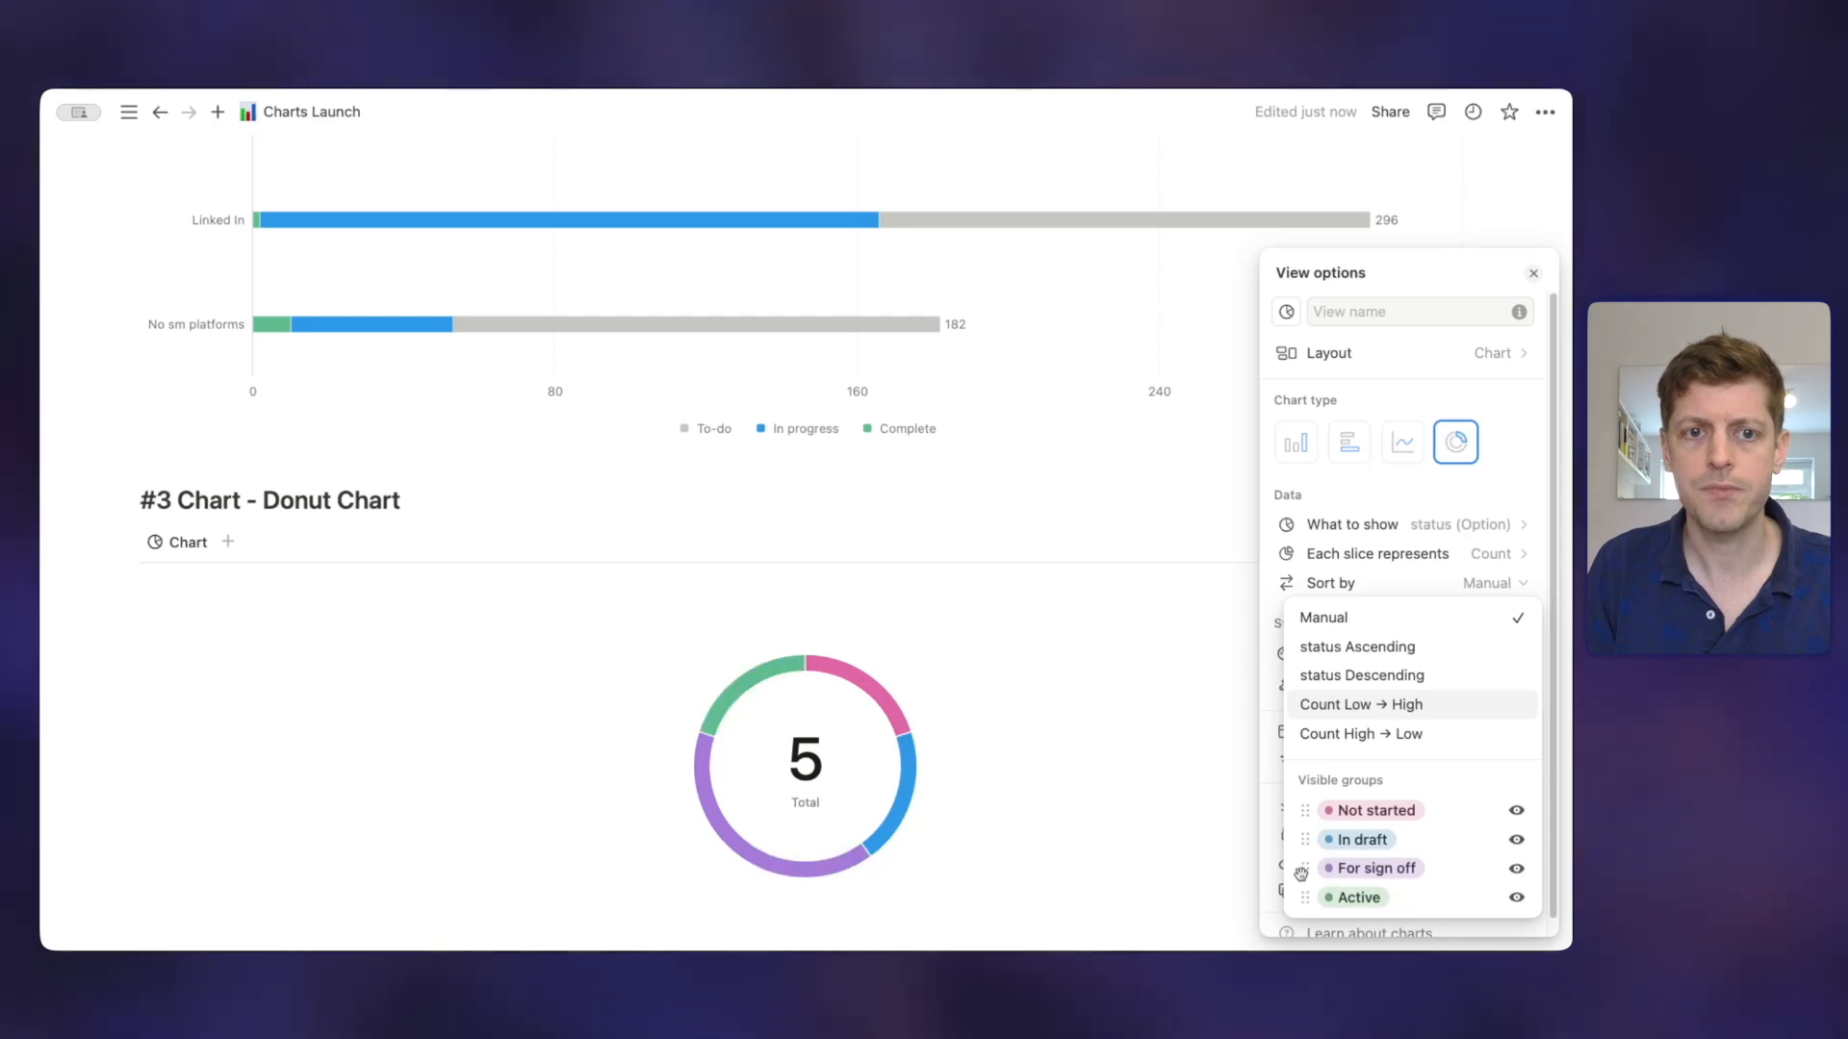
{"action": "left_click", "coordinate": [1334, 507]}
{"action": "left_click", "coordinate": [1517, 579]}
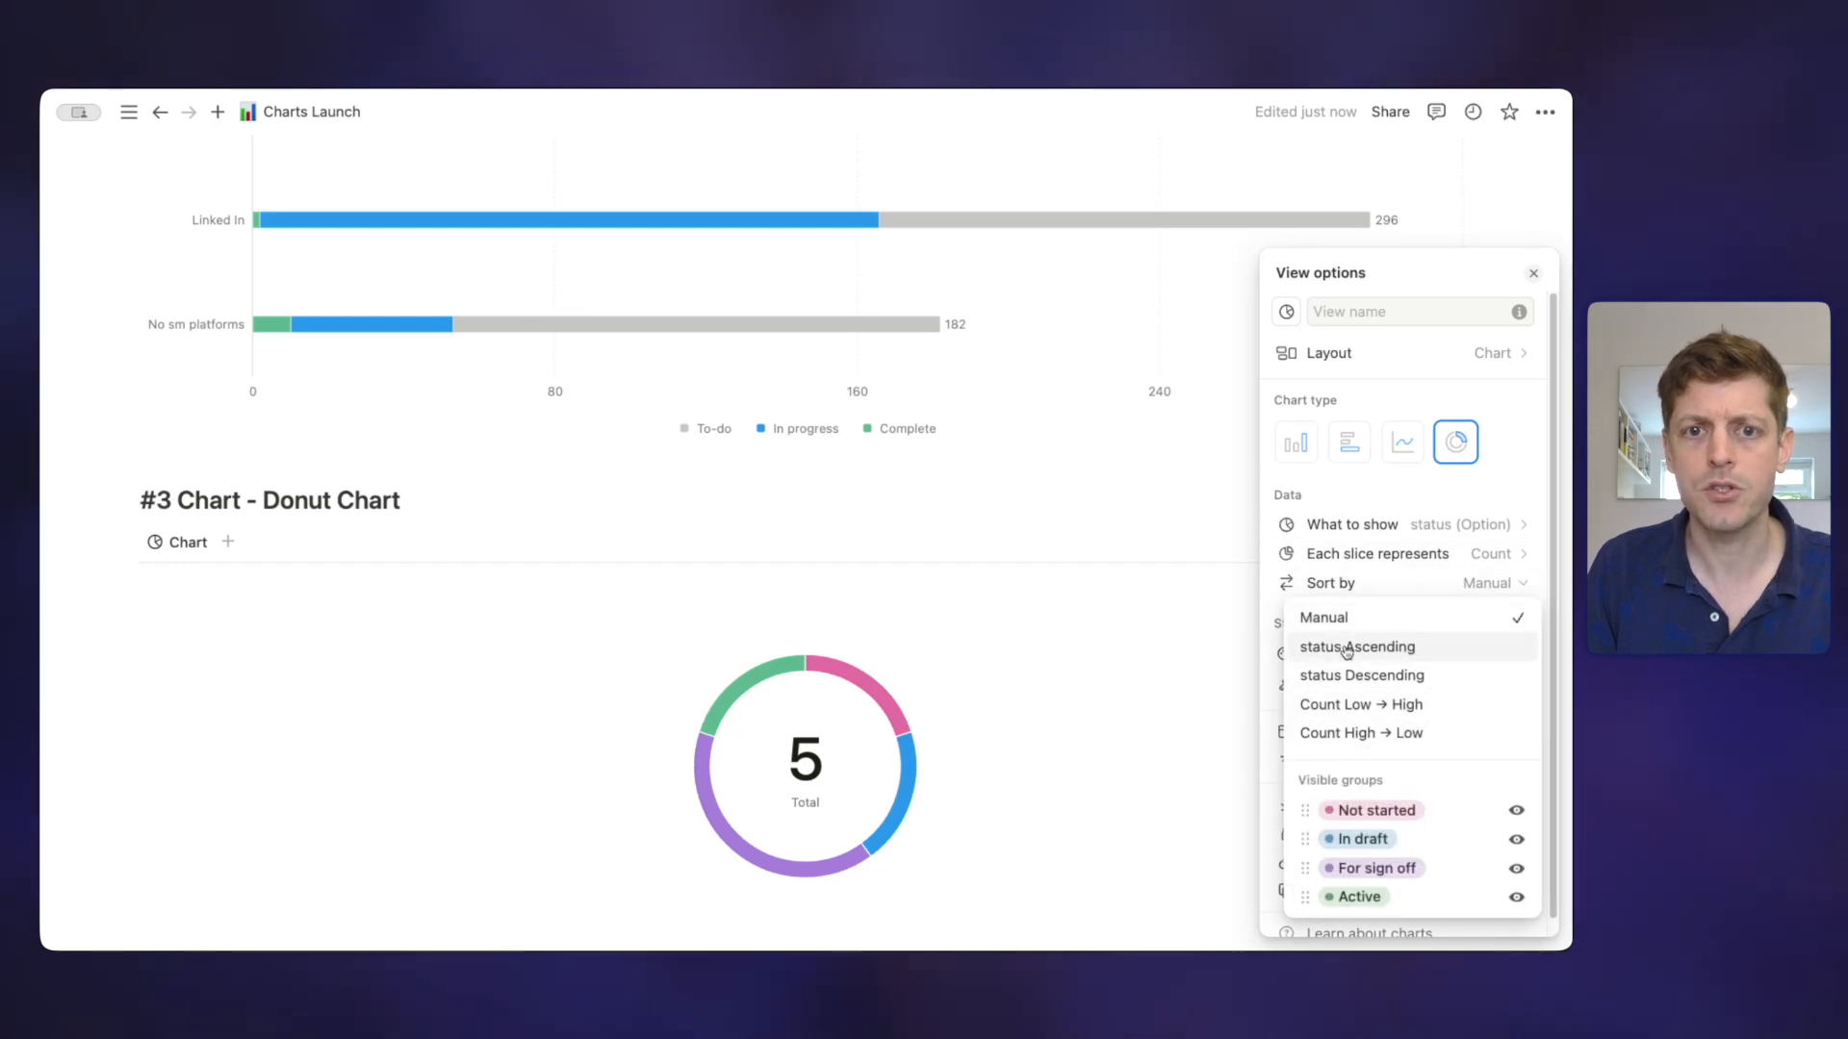
{"action": "left_click", "coordinate": [1413, 564]}
Set the donut chart's color to Colorful.
{"action": "scroll", "coordinate": [1374, 636], "scroll_direction": "down", "scroll_amount": 1}
{"action": "left_click", "coordinate": [1472, 637]}
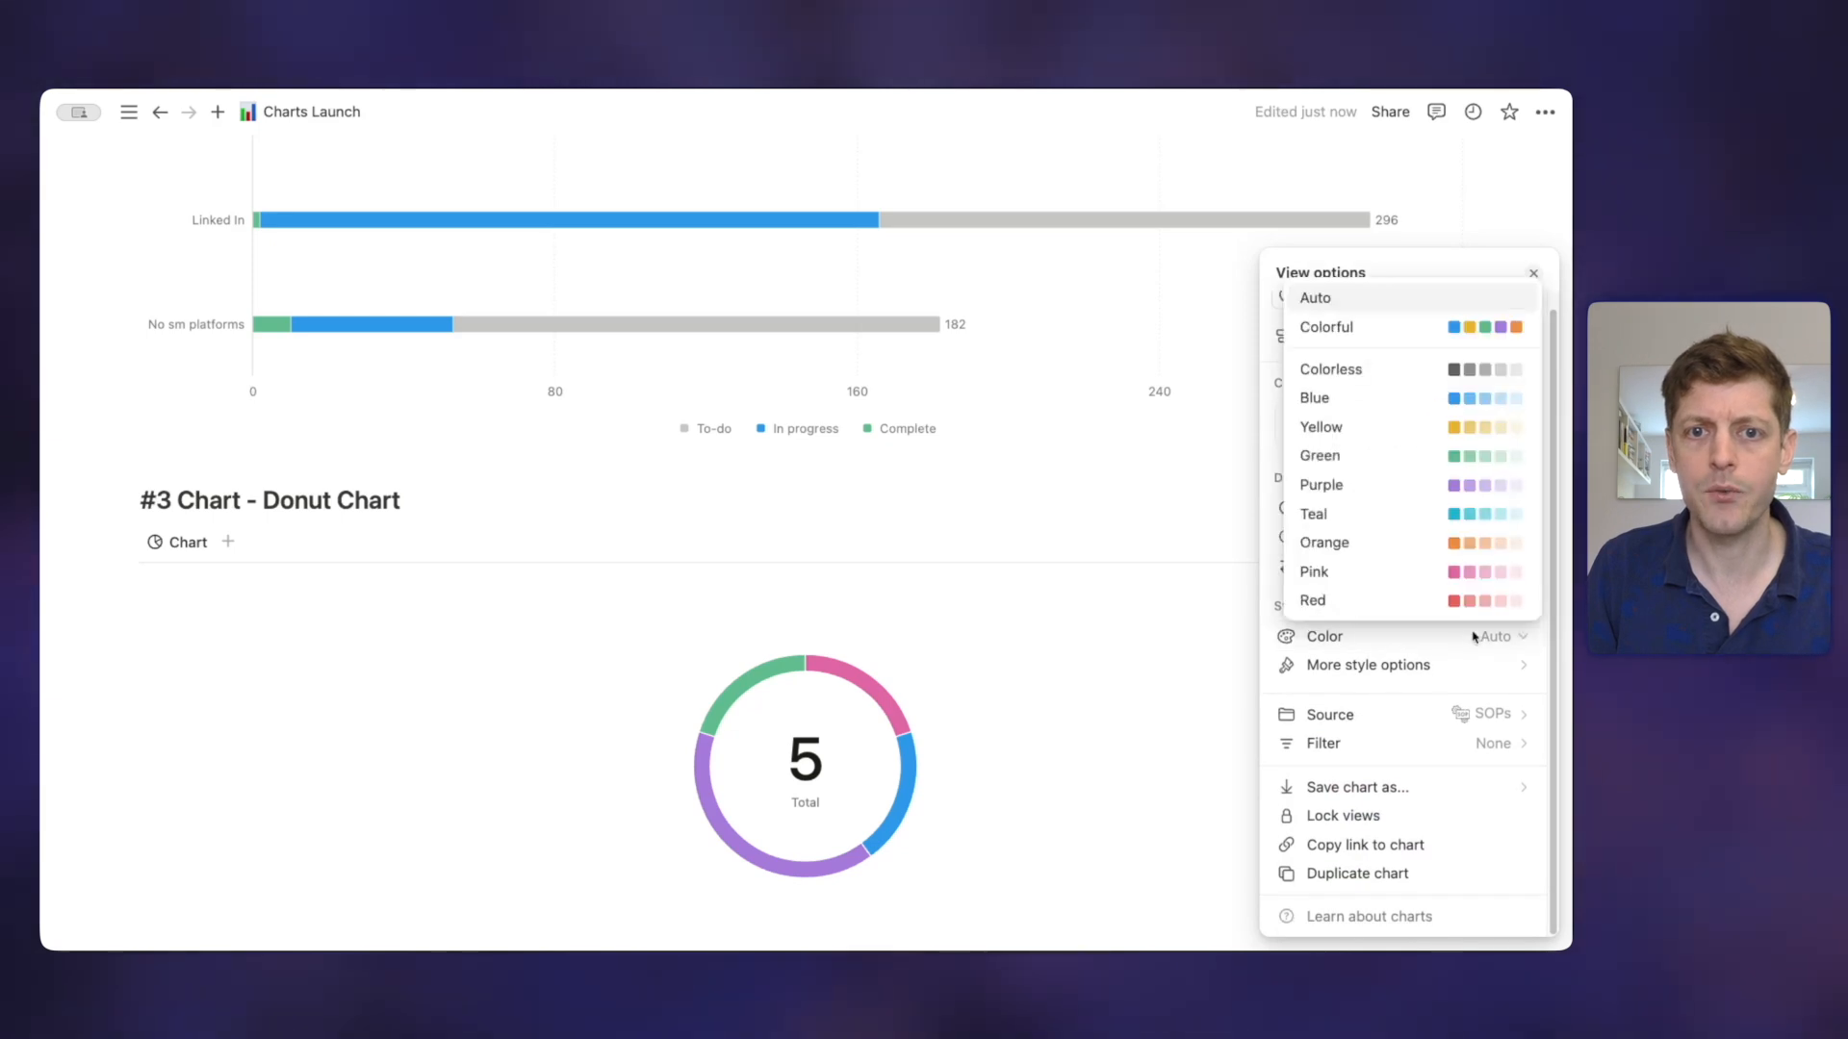
{"action": "left_click", "coordinate": [1487, 327]}
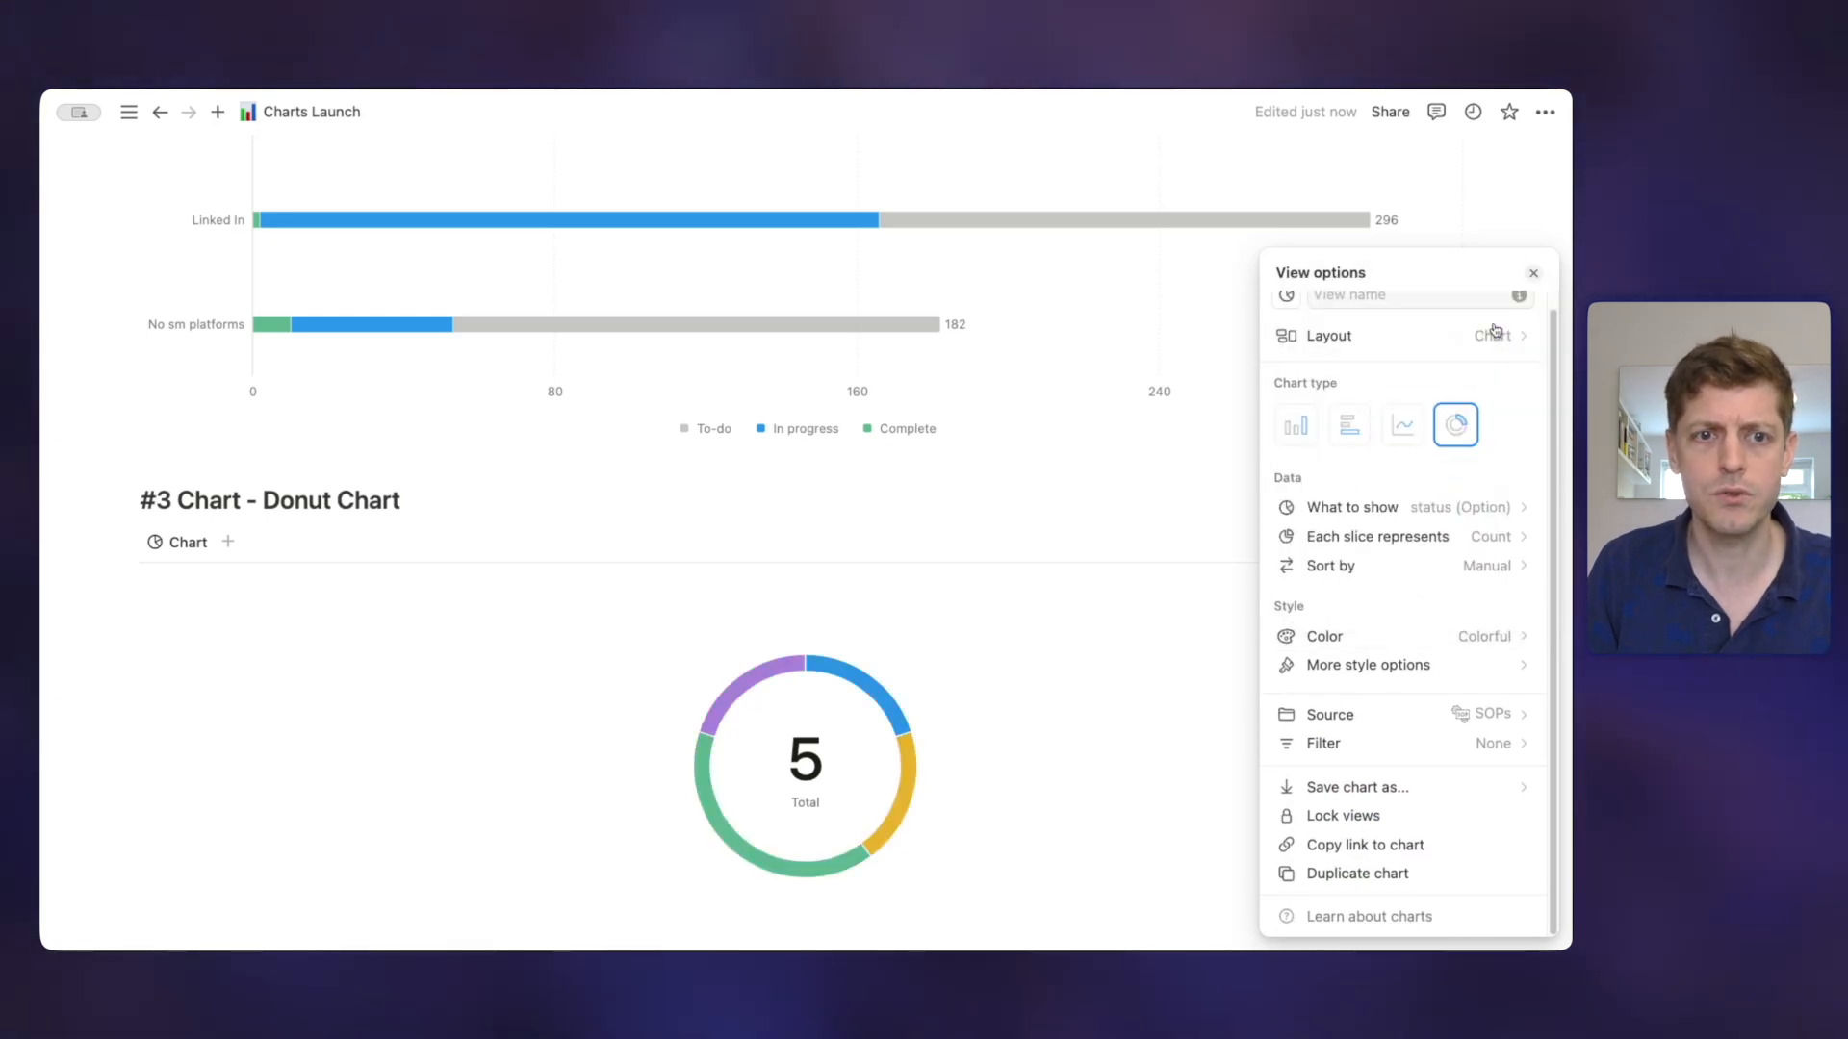
Set the donut chart's data labels to Name and value (%) and turn off the value in the center.
{"action": "left_click", "coordinate": [1394, 674]}
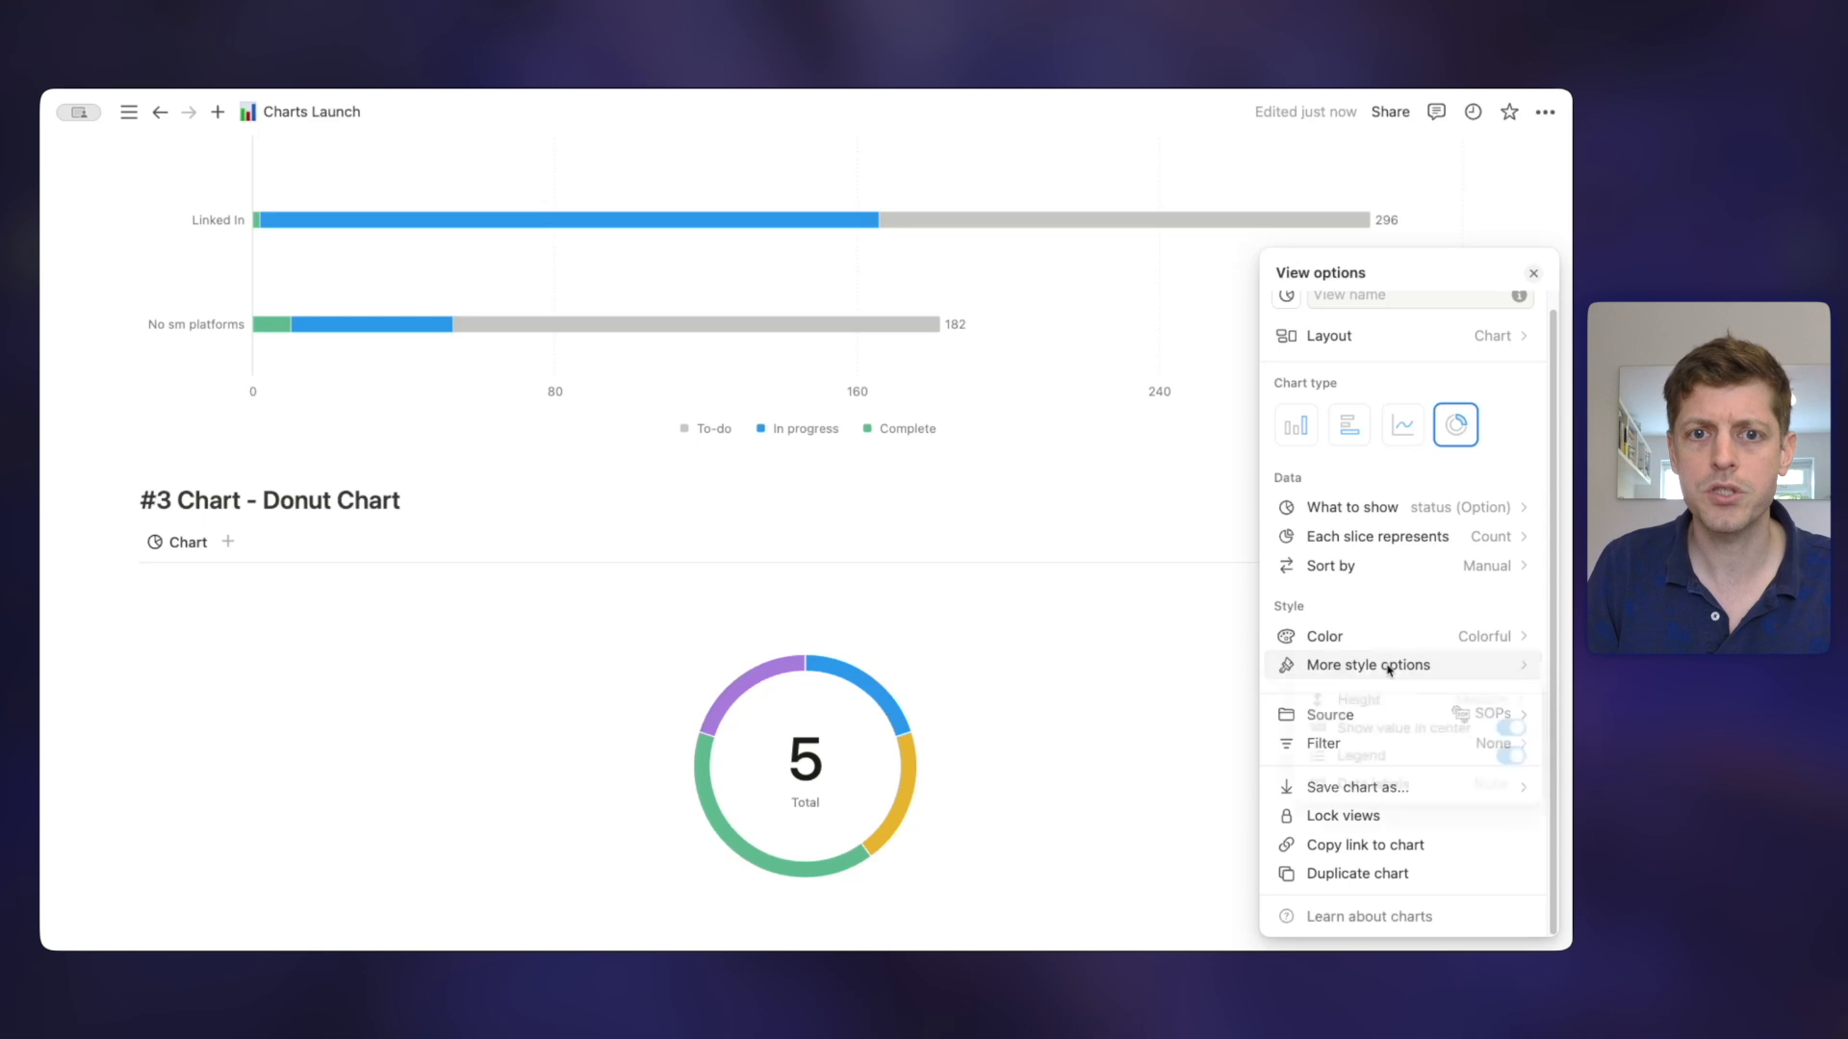
{"action": "left_click", "coordinate": [1370, 791]}
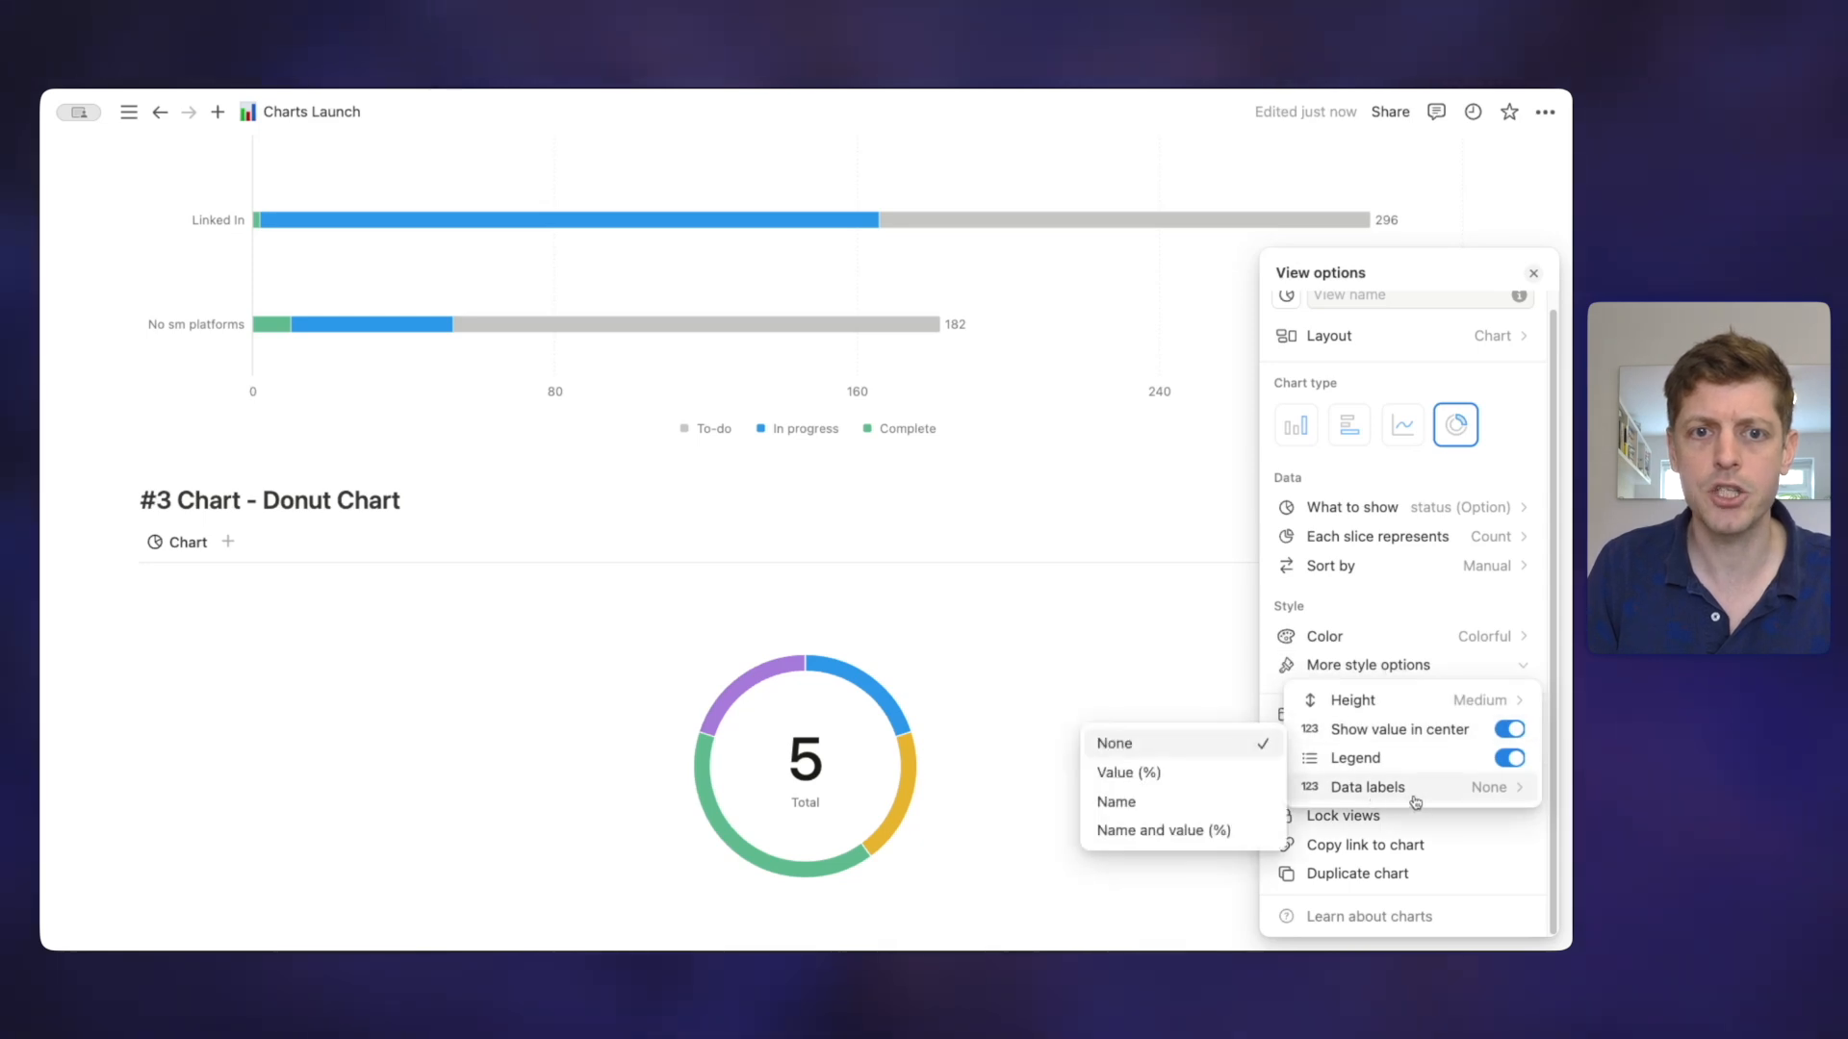
{"action": "left_click", "coordinate": [1145, 828]}
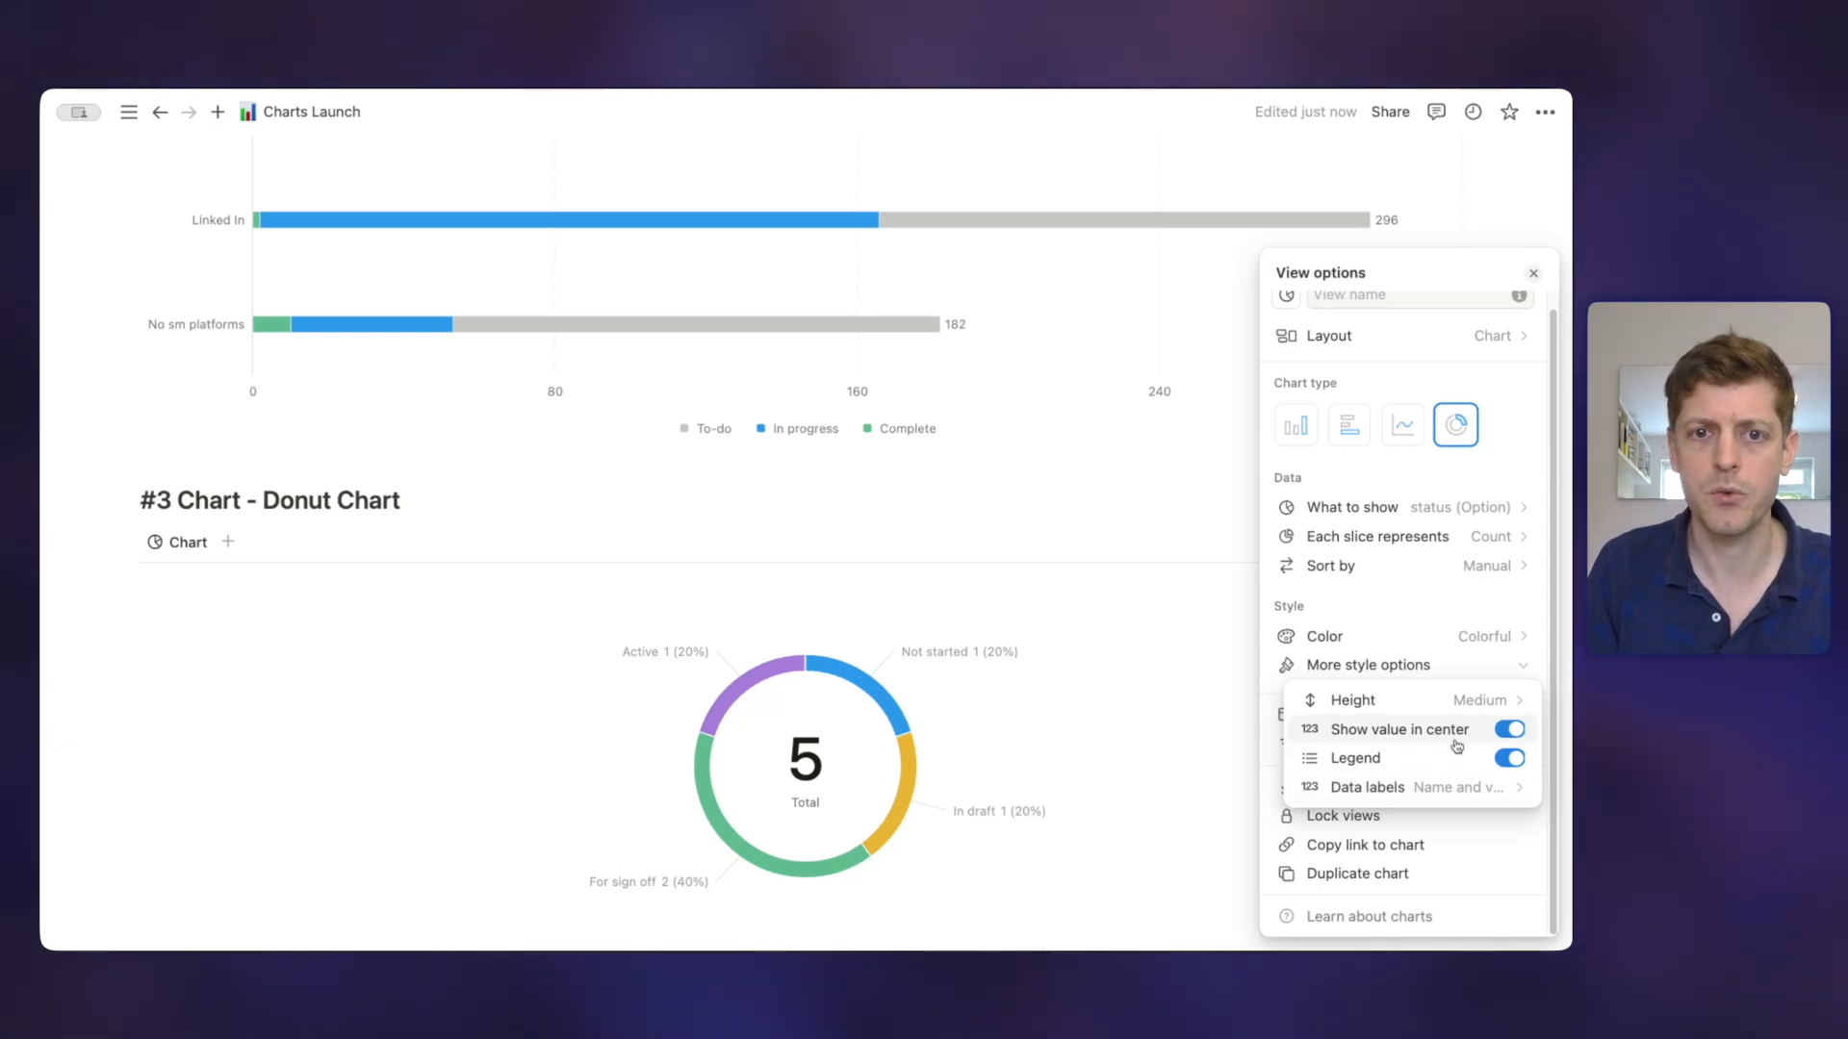
{"action": "left_click", "coordinate": [1511, 733]}
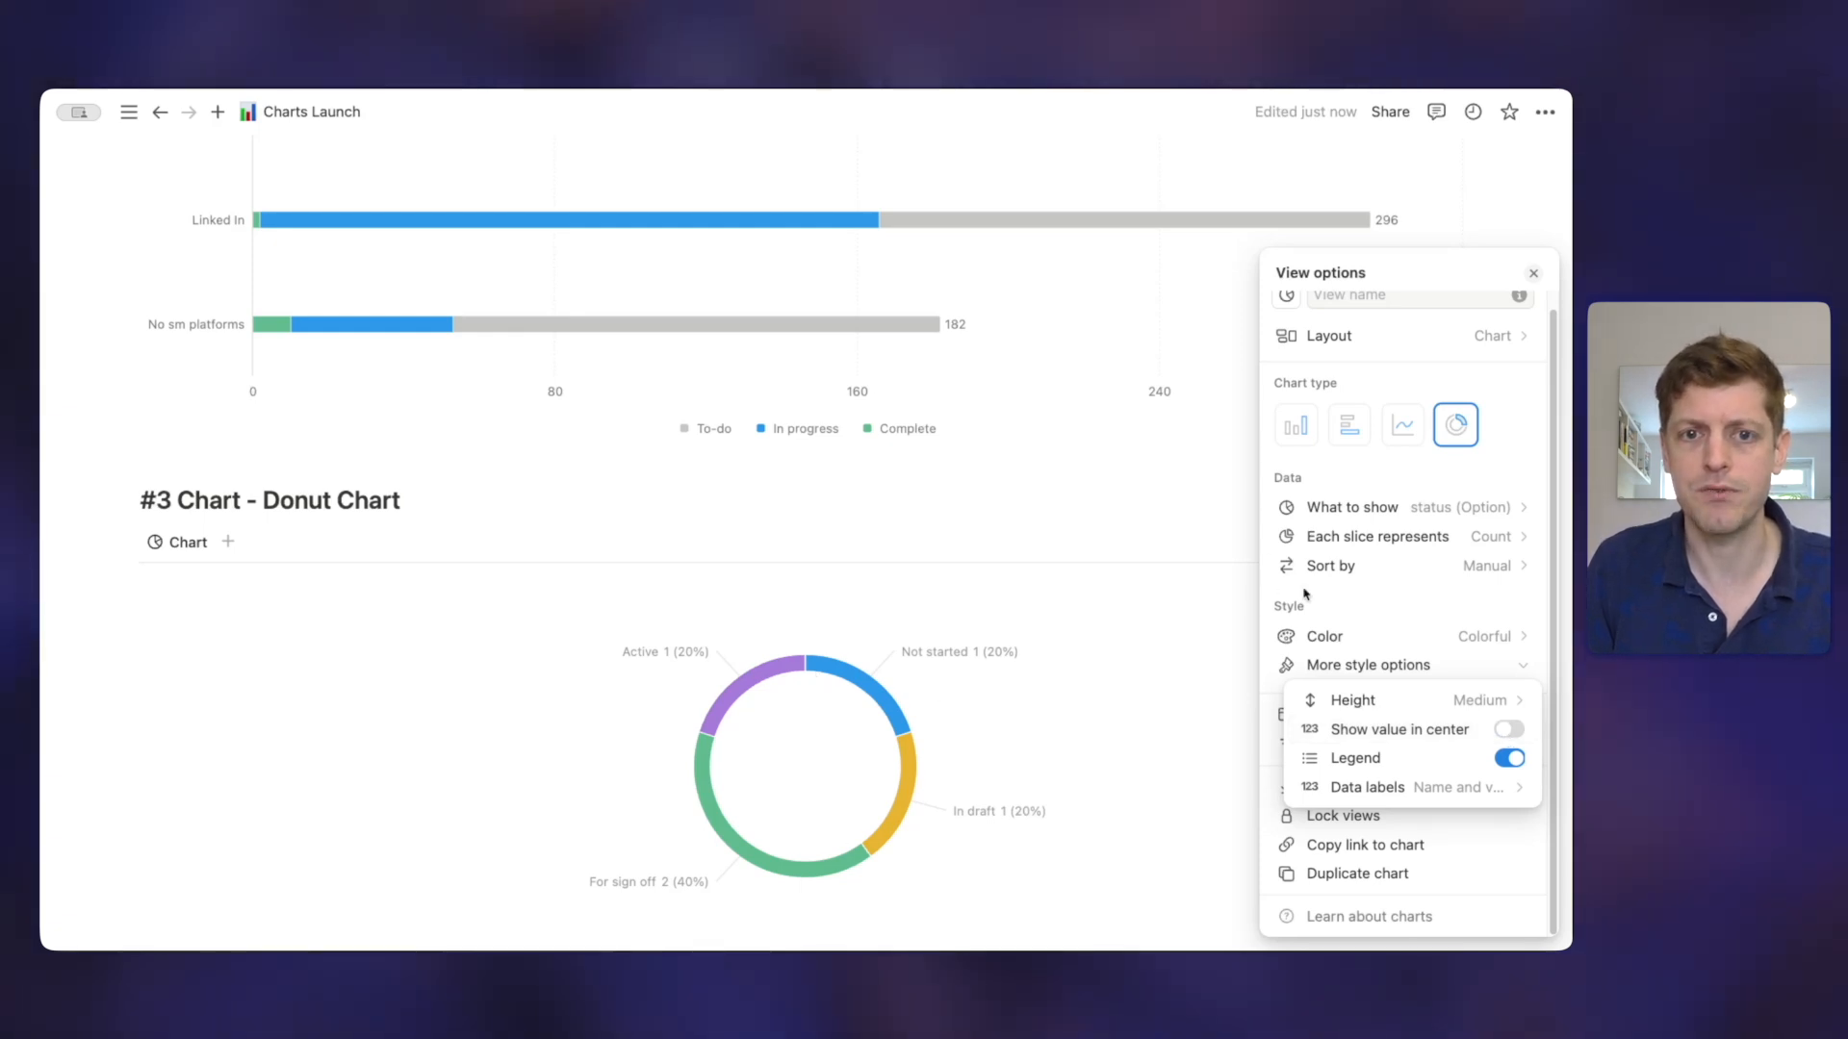
Filter the donut chart so that status is not anything in the Complete group.
{"action": "left_click", "coordinate": [1502, 752]}
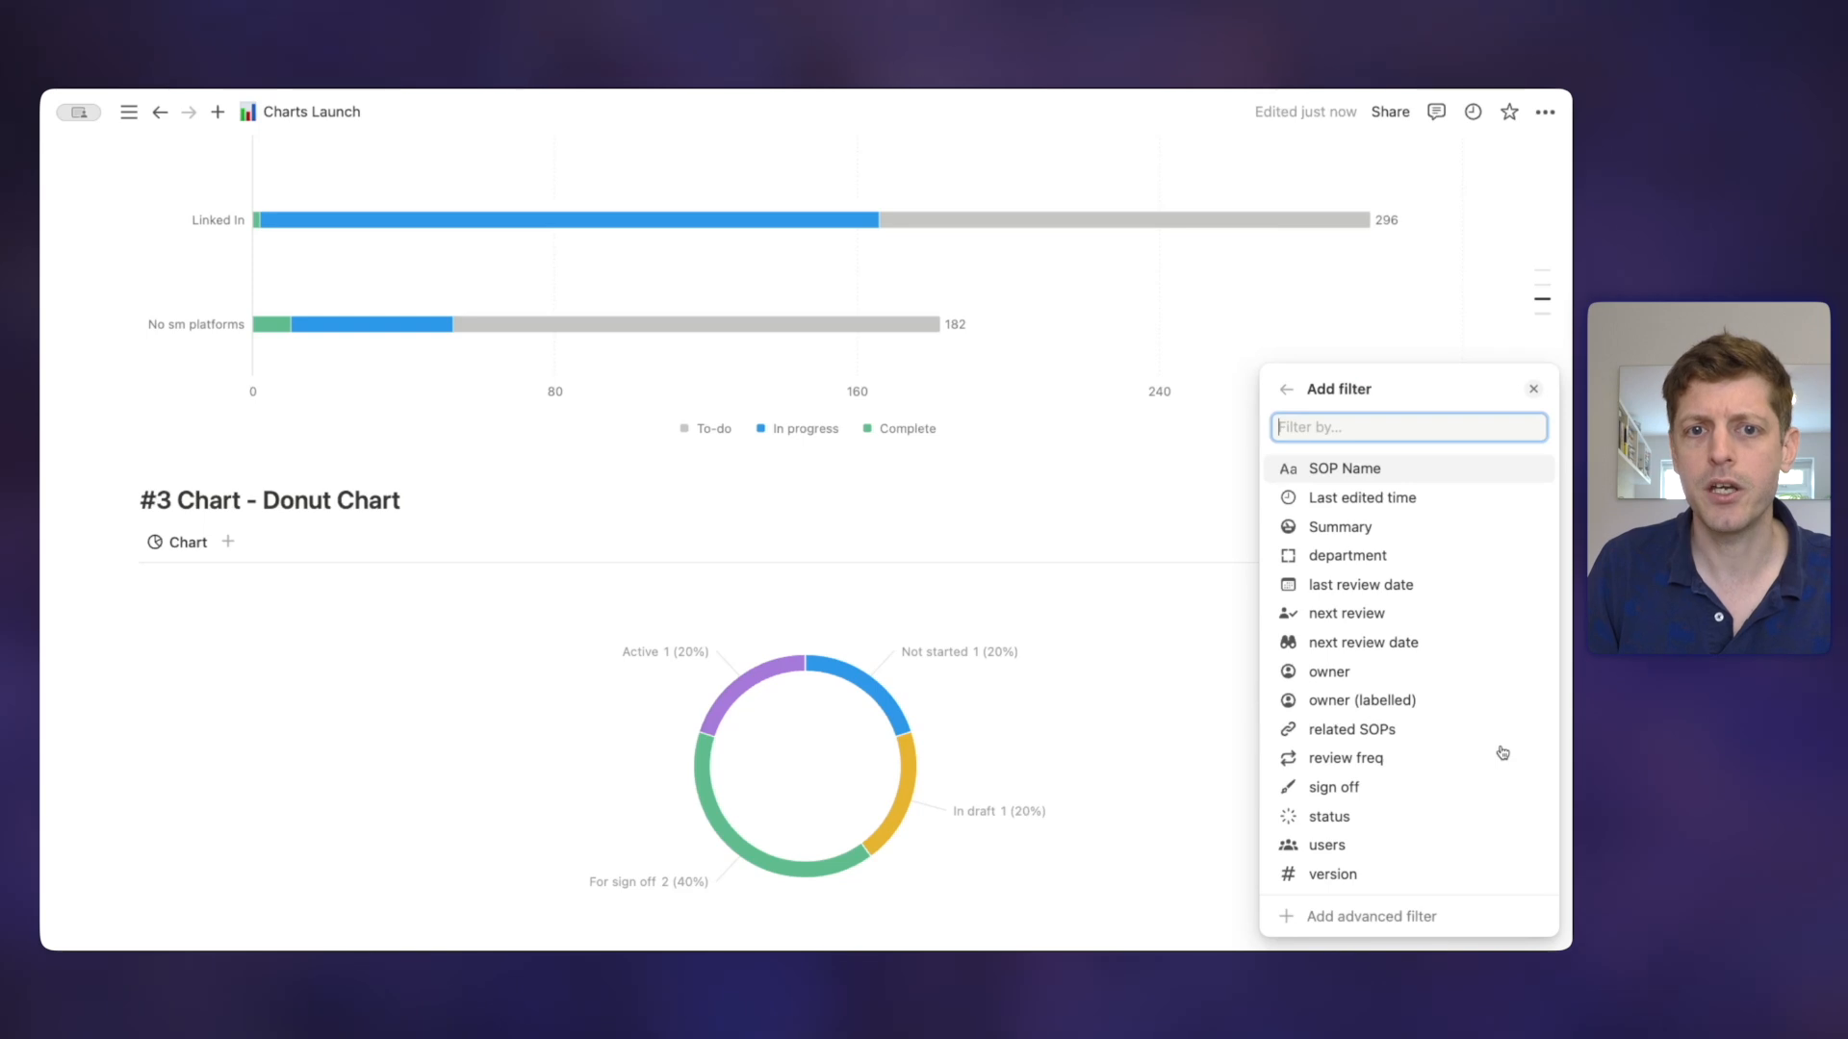
{"action": "left_click", "coordinate": [1328, 818]}
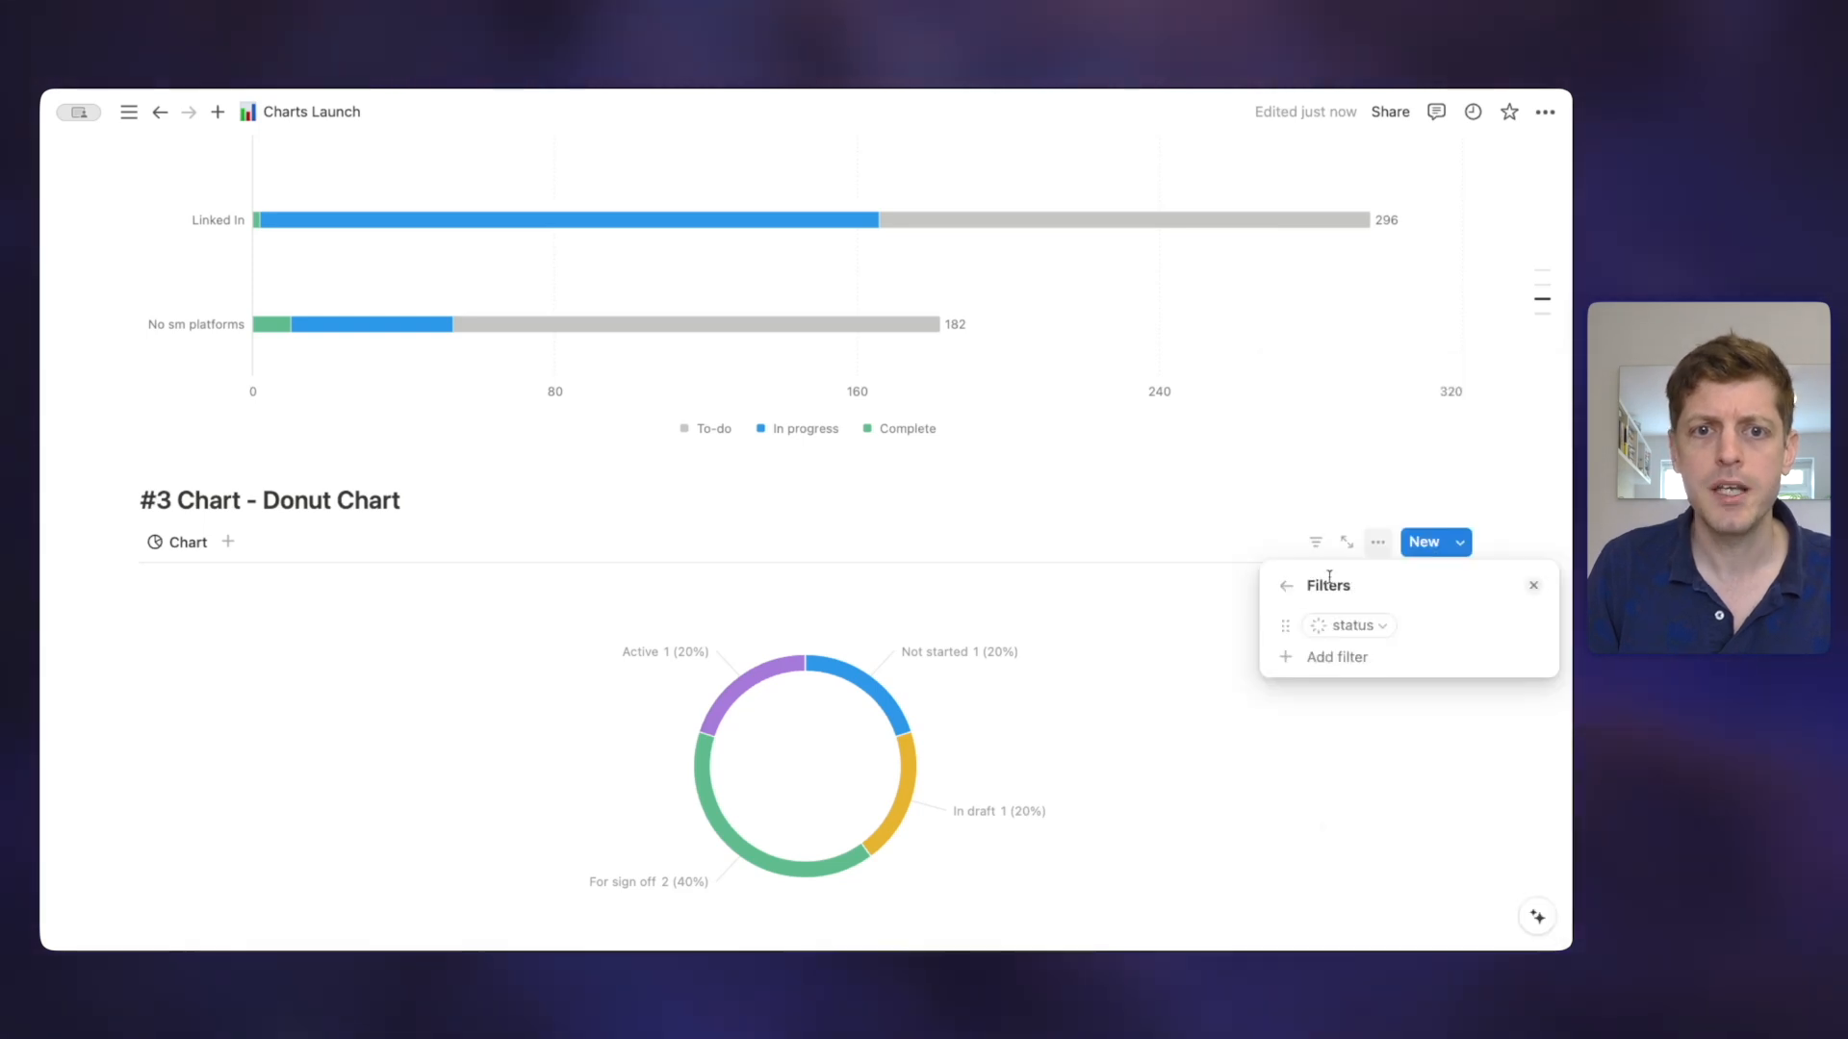
{"action": "left_click", "coordinate": [1349, 627]}
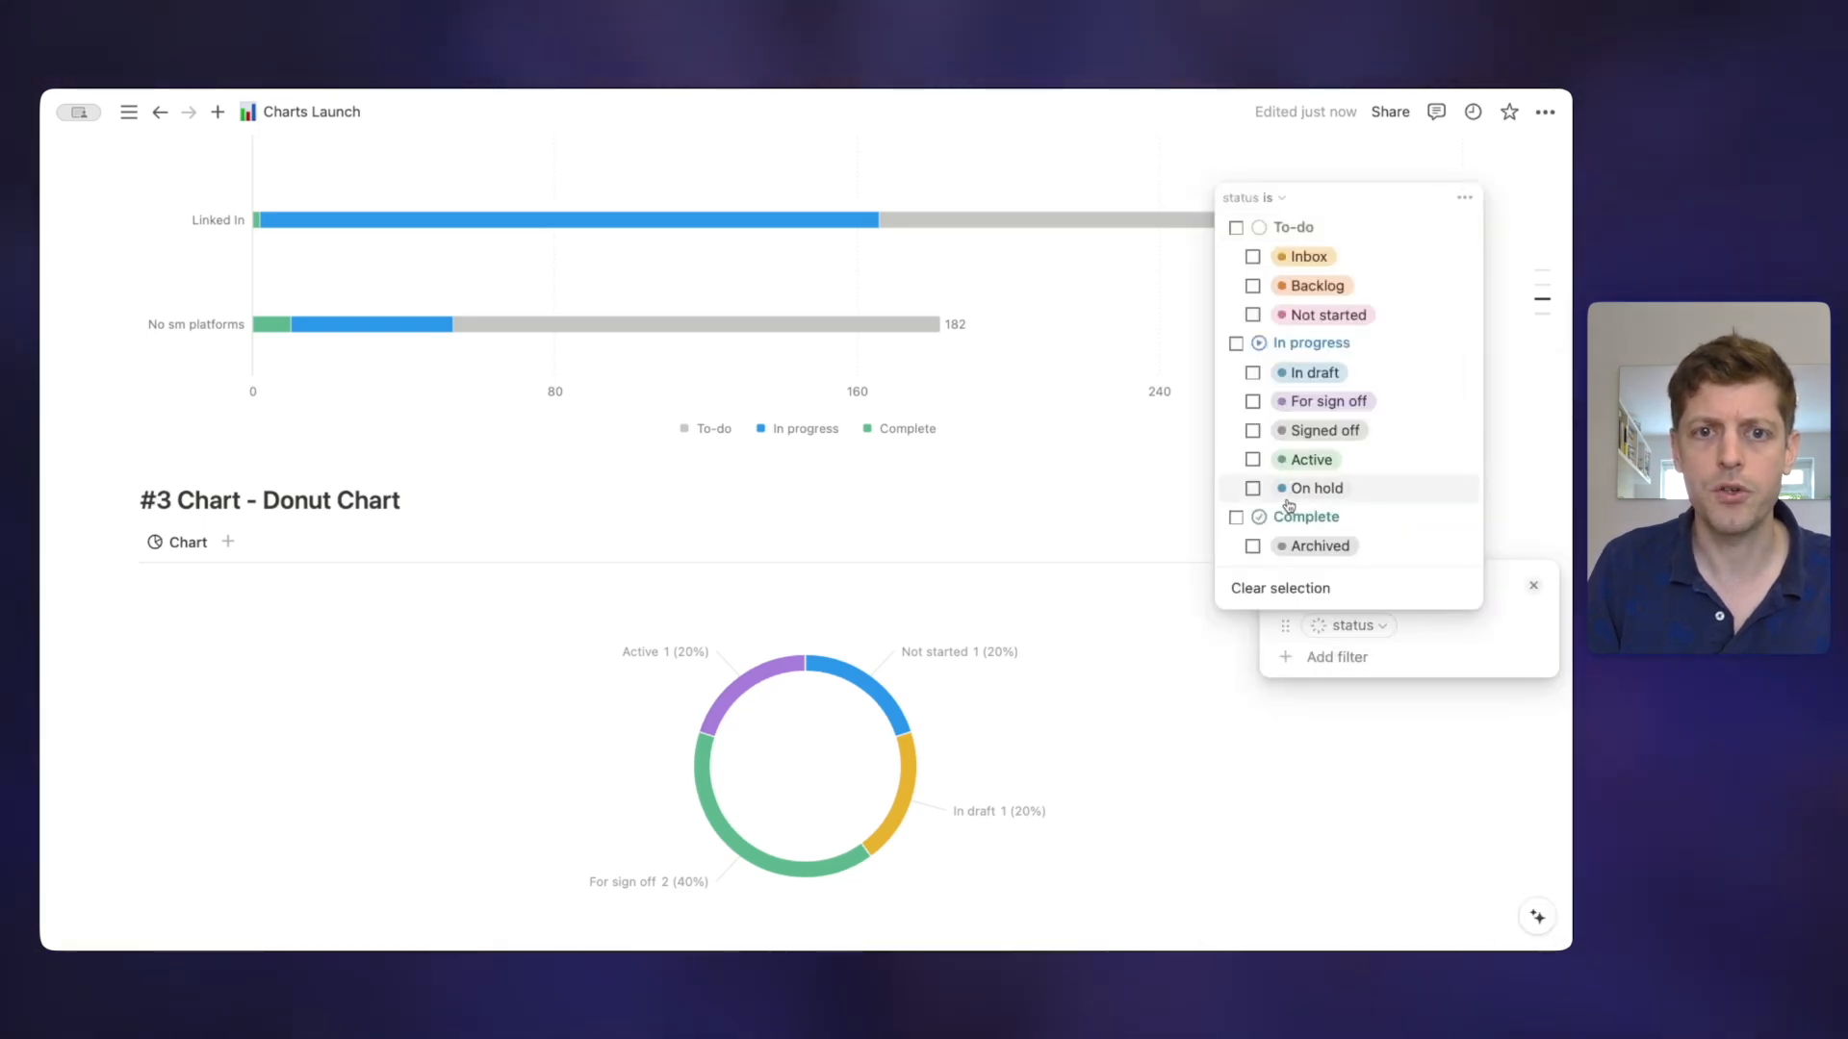
{"action": "left_click", "coordinate": [1276, 197]}
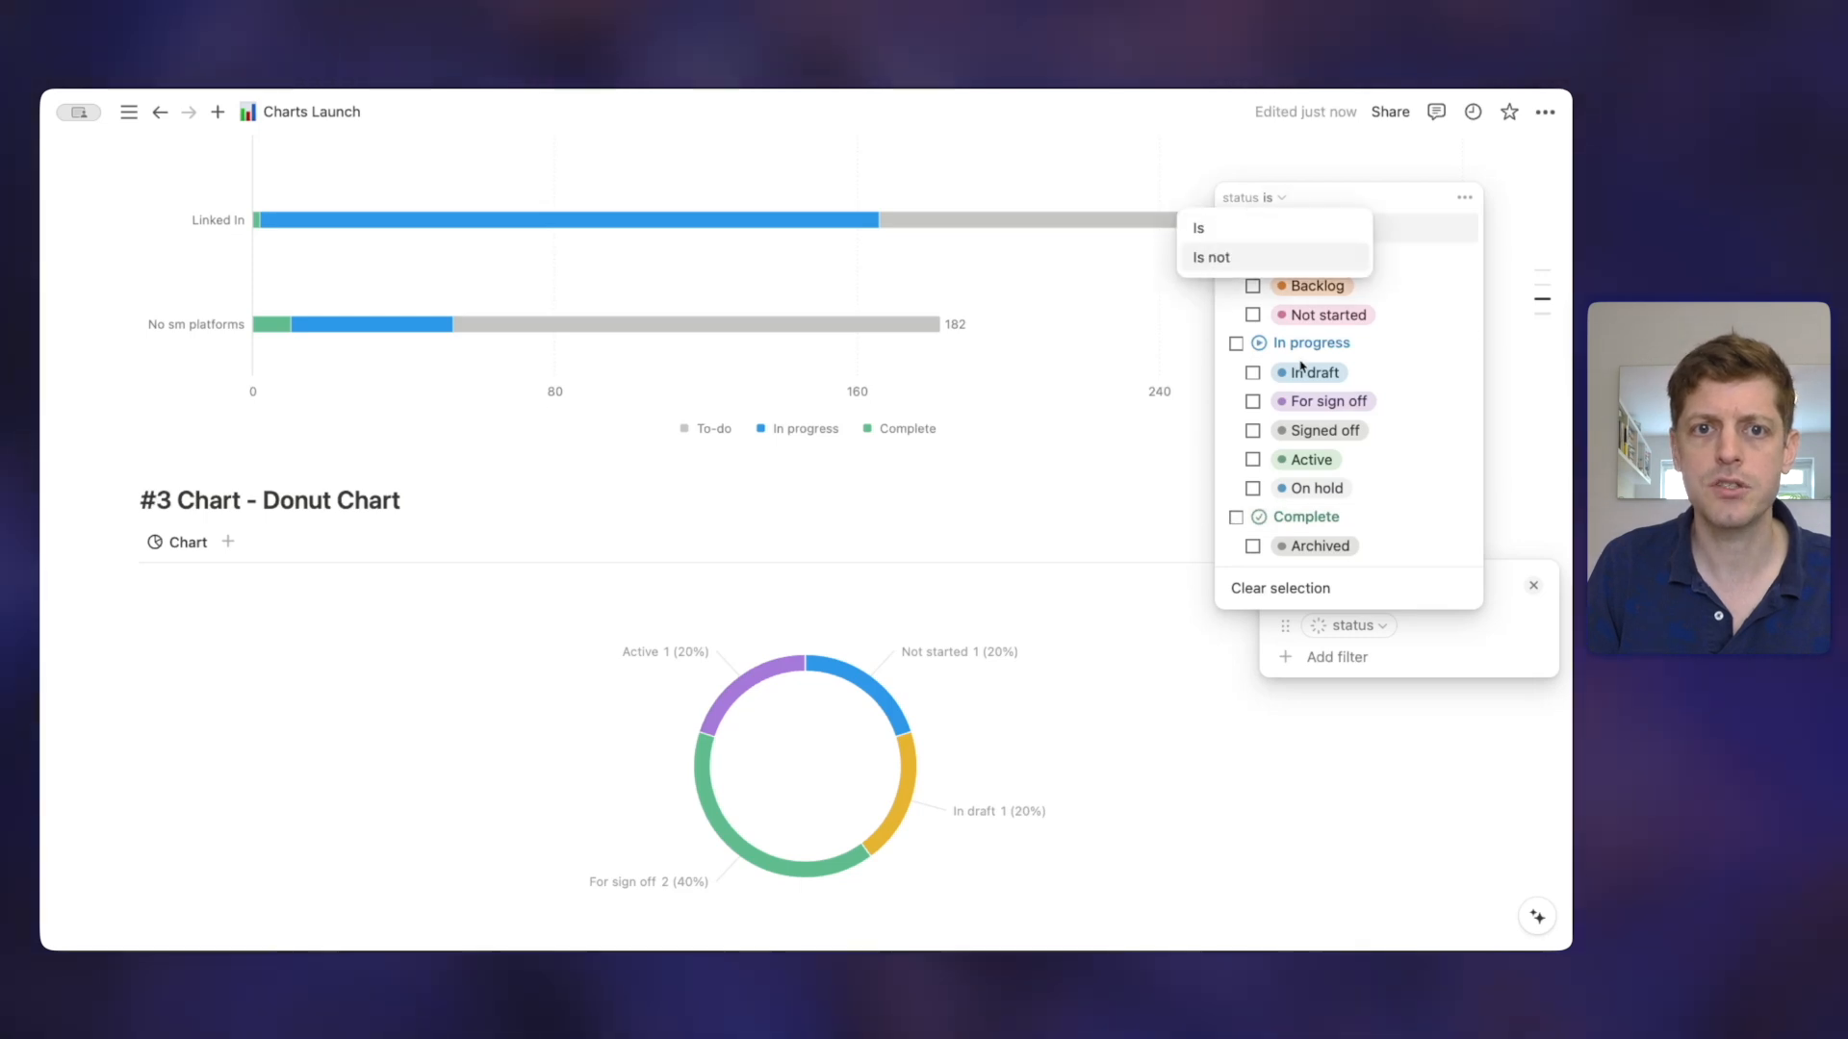
{"action": "left_click", "coordinate": [1238, 269]}
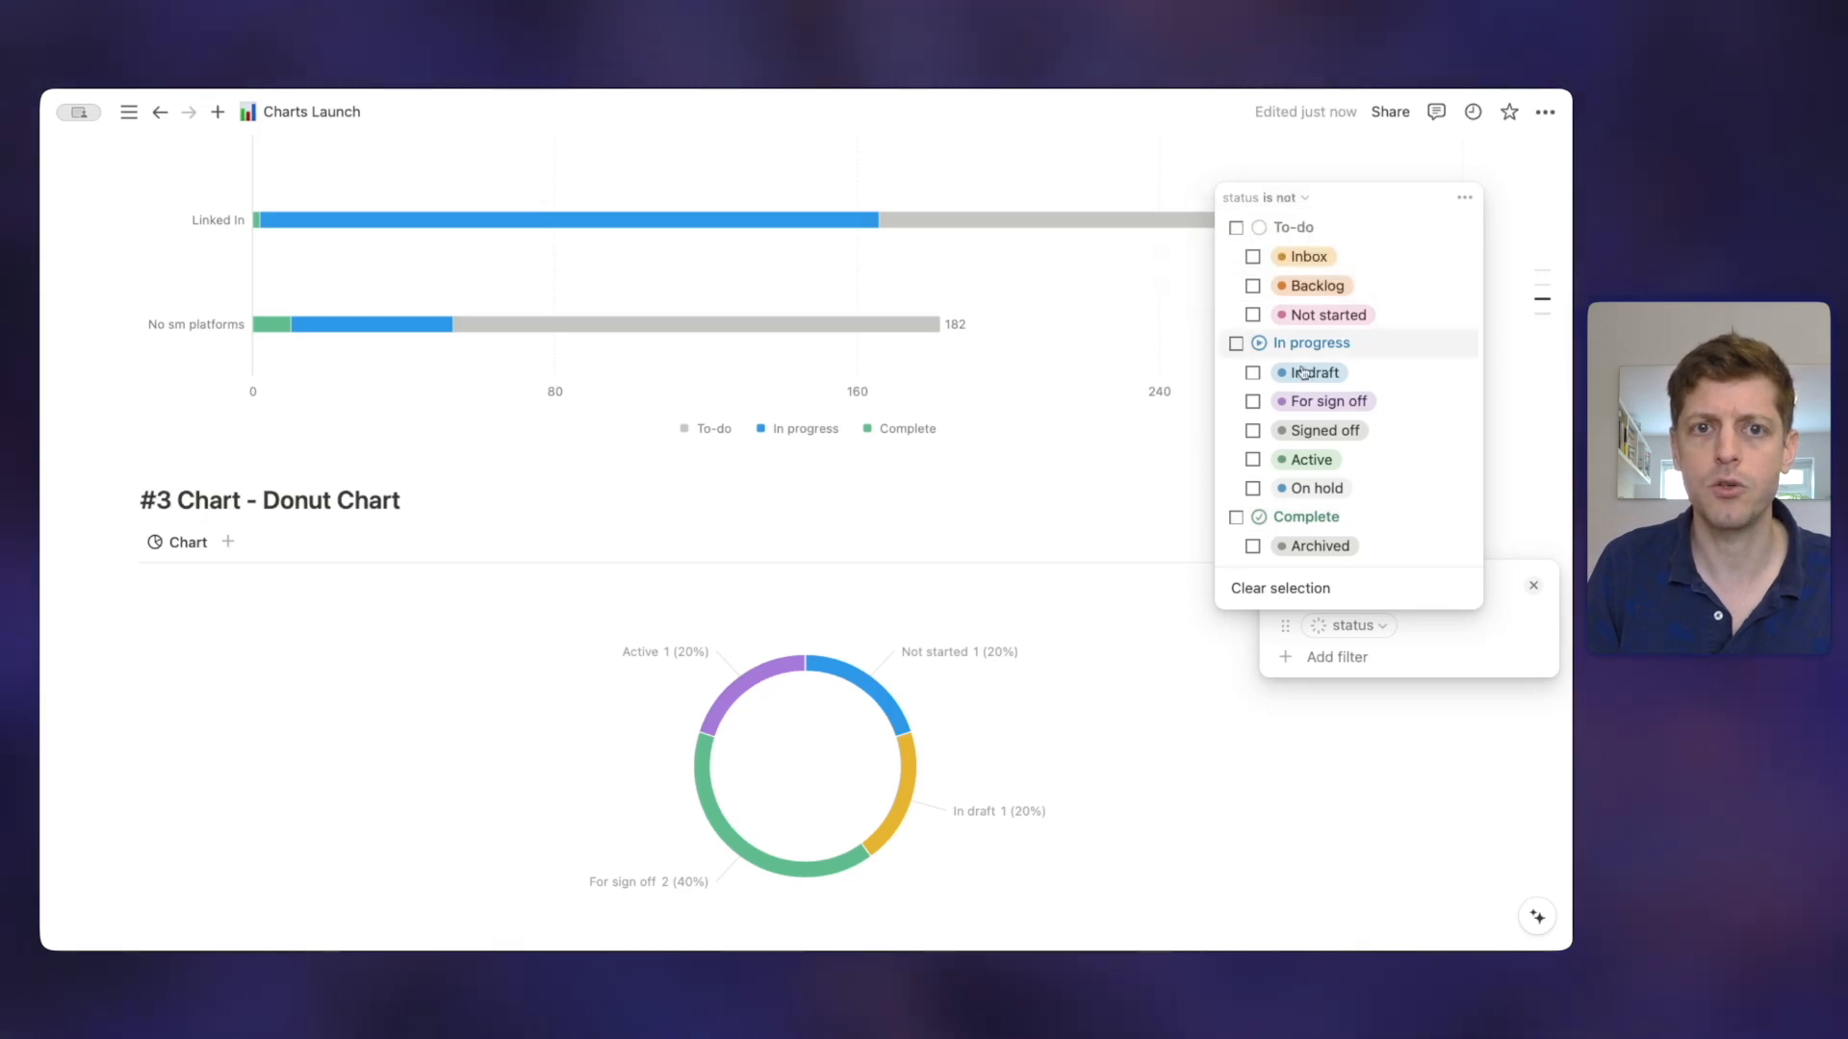
{"action": "left_click", "coordinate": [1236, 519]}
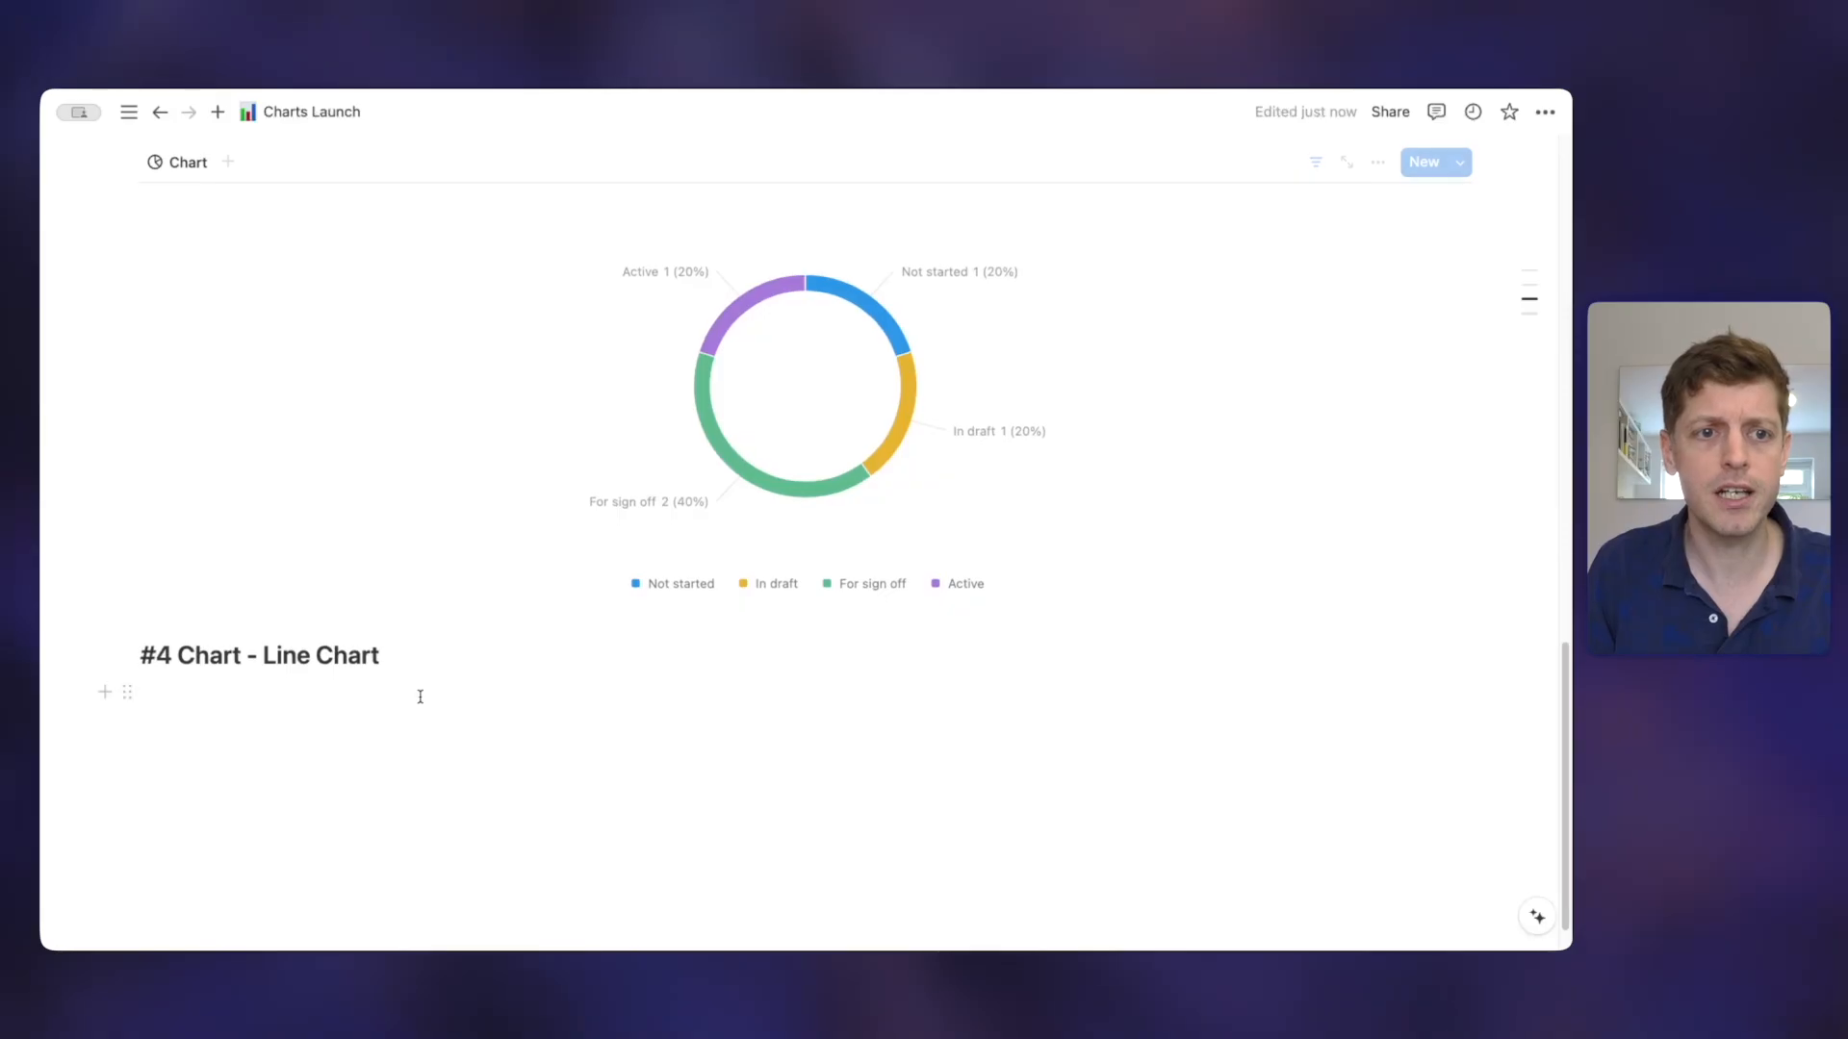
Insert a line chart under the "#4 Chart - Line Chart" heading, linked to the existing Property Contacts database.
{"action": "left_click", "coordinate": [413, 724]}
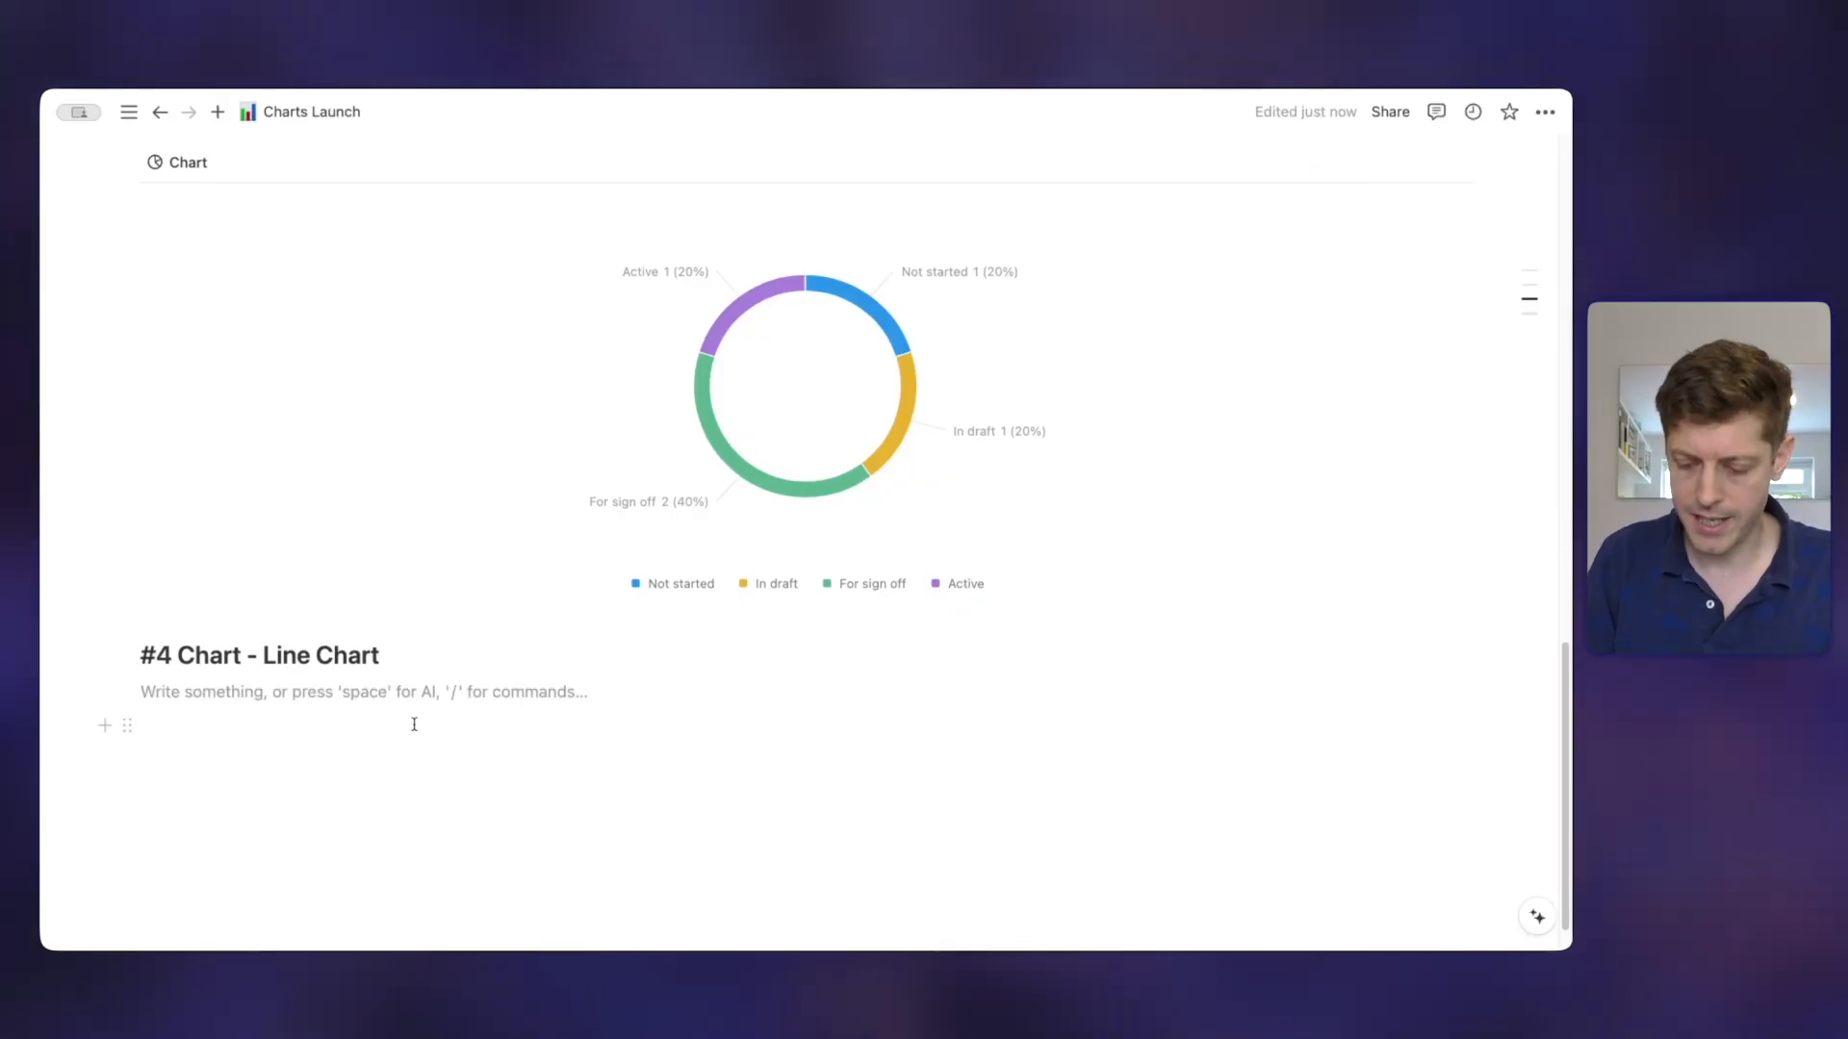
{"action": "type", "text": "/"}
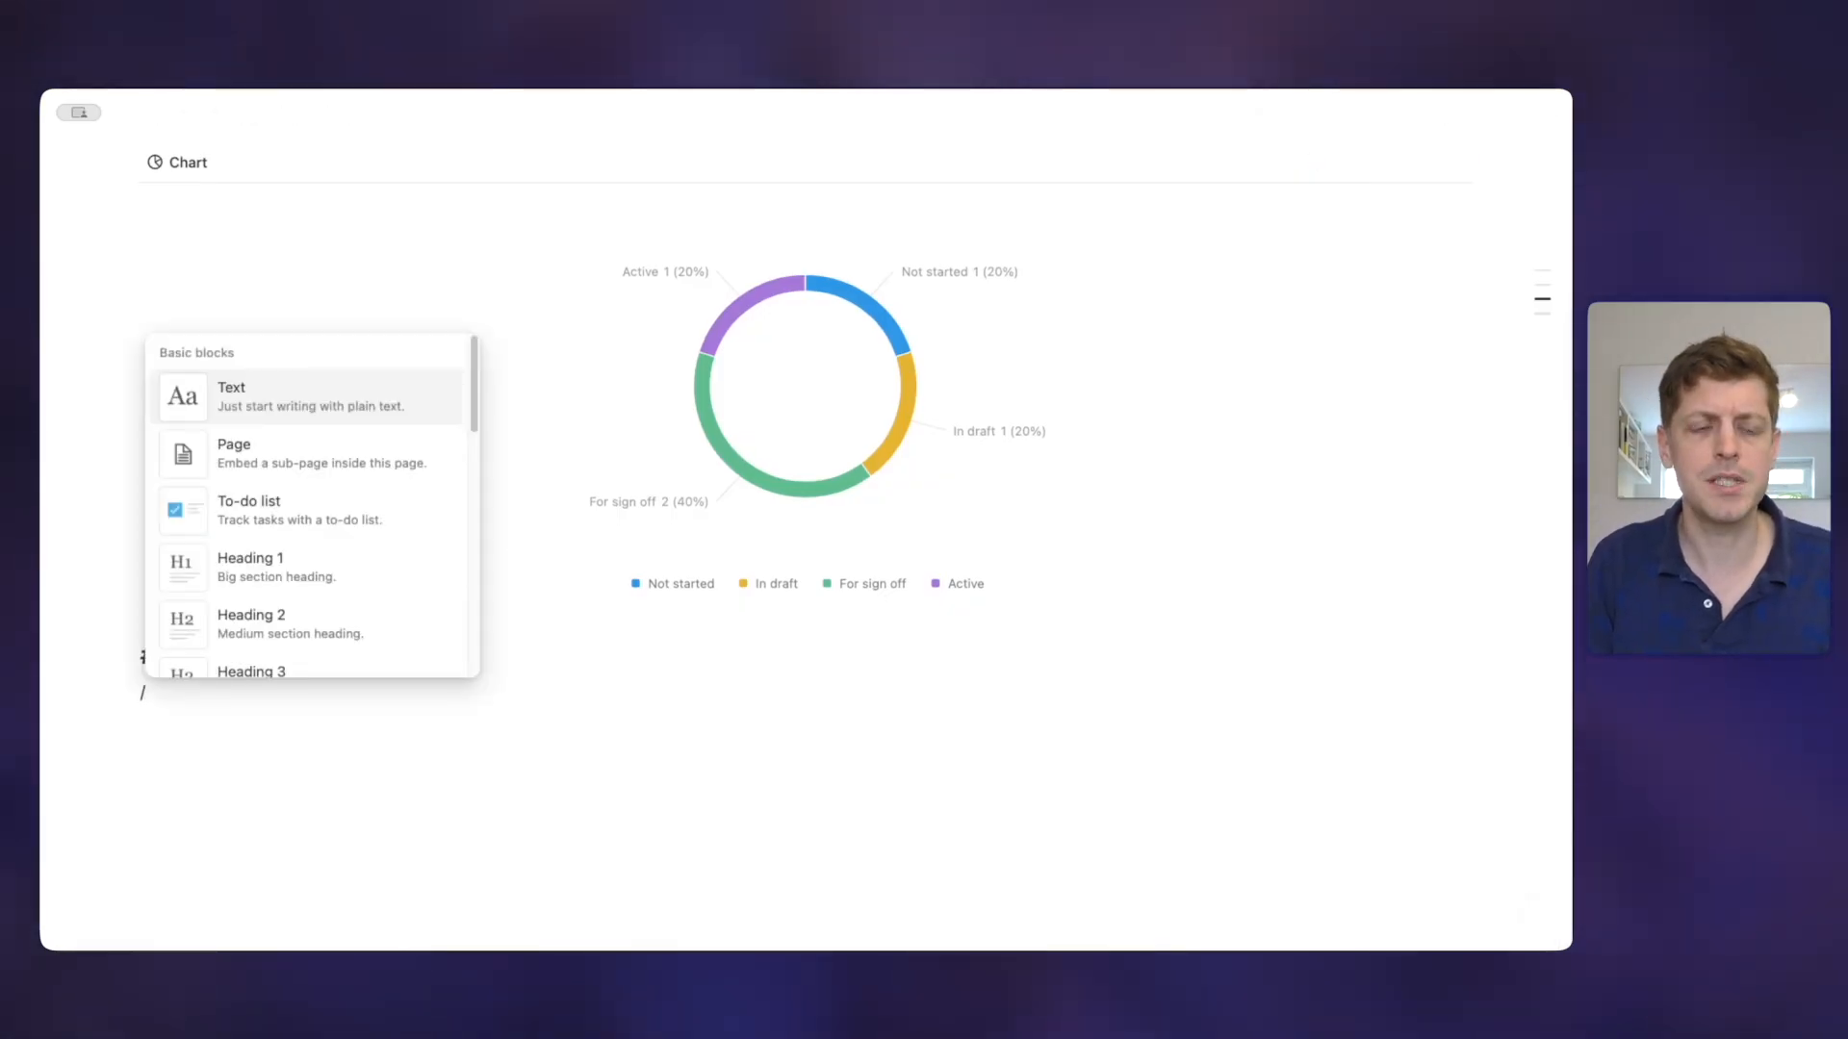
{"action": "type", "text": "line"}
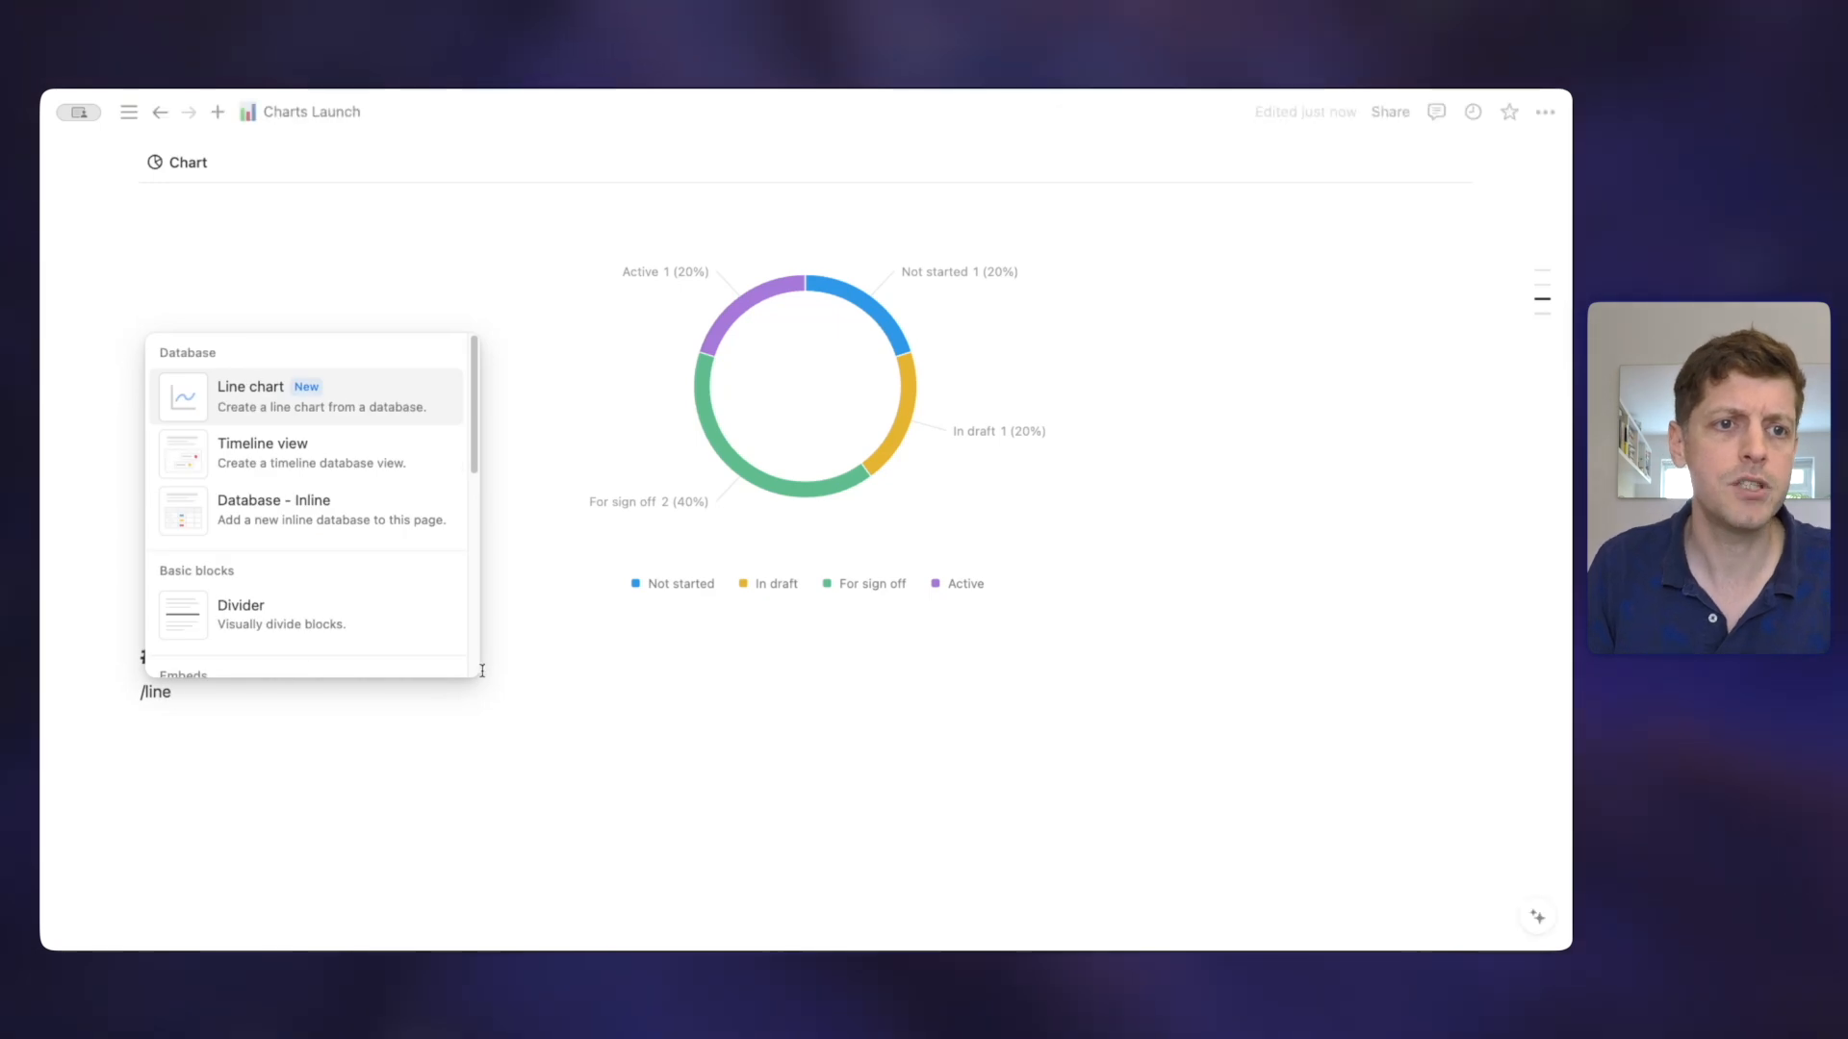
{"action": "left_click", "coordinate": [223, 387]}
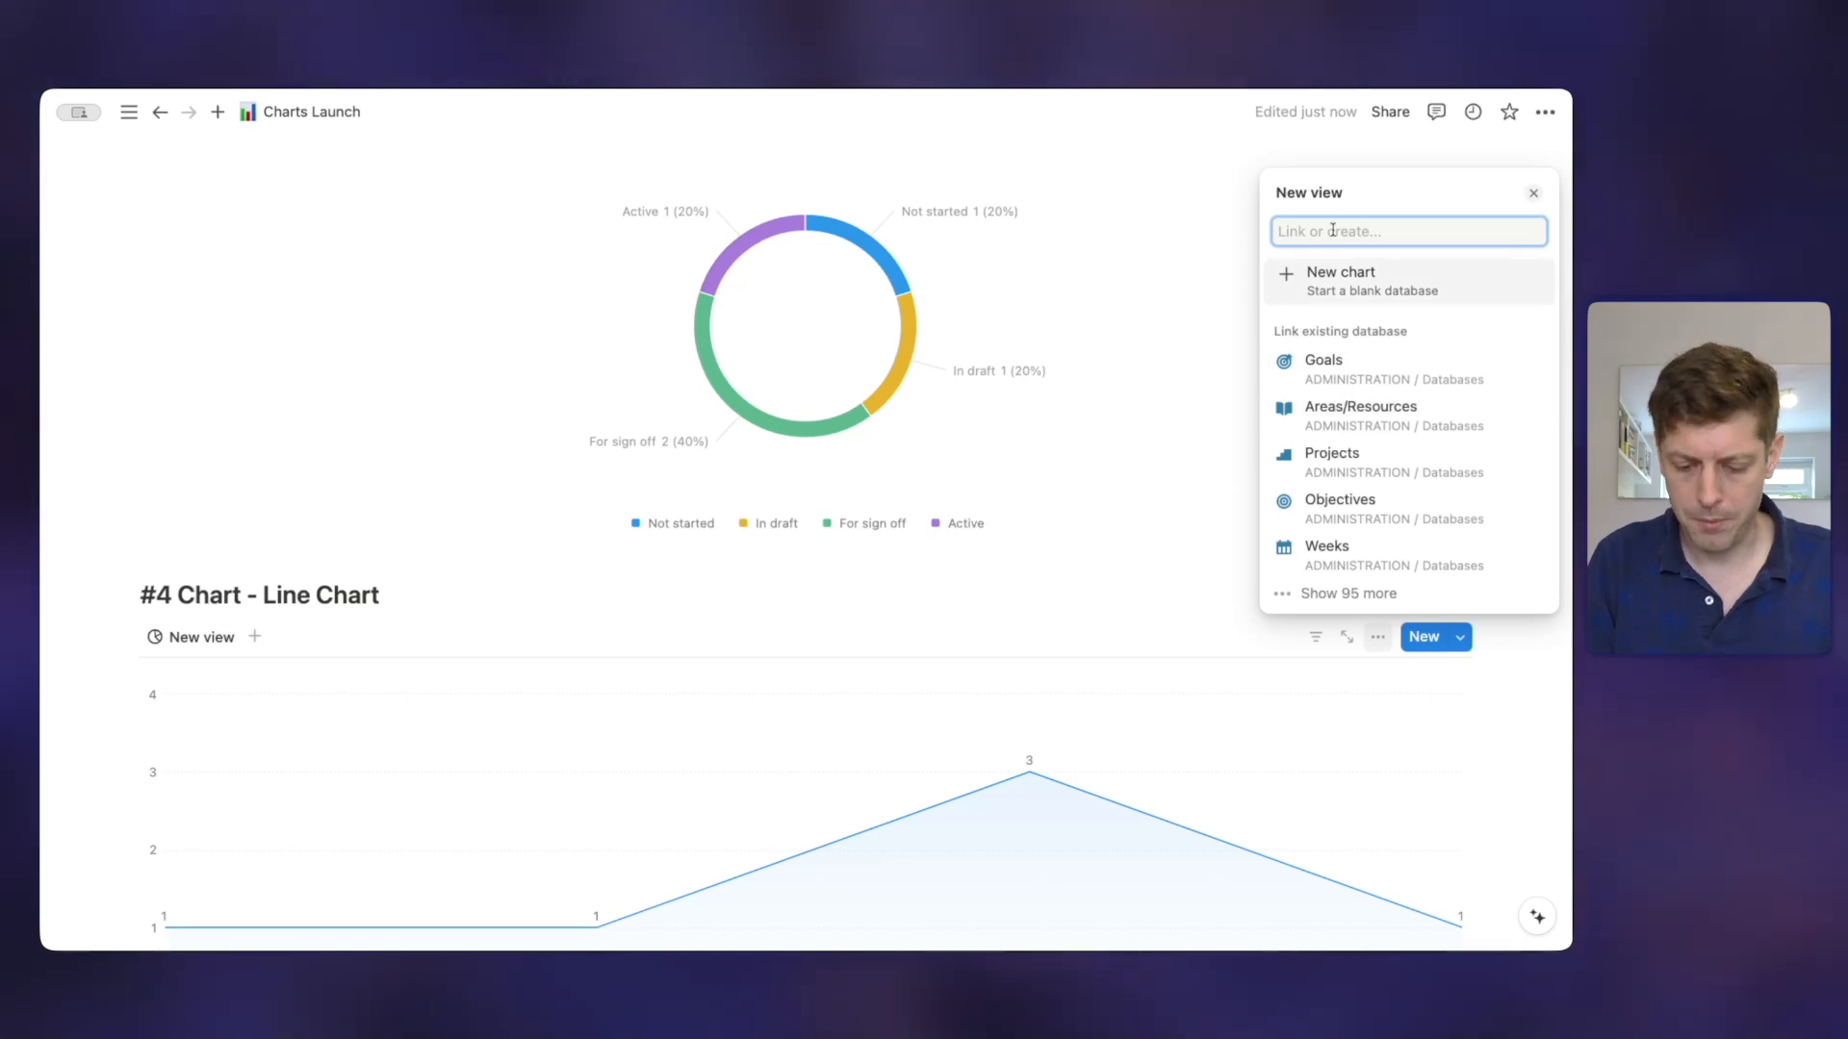
{"action": "type", "text": "prope"}
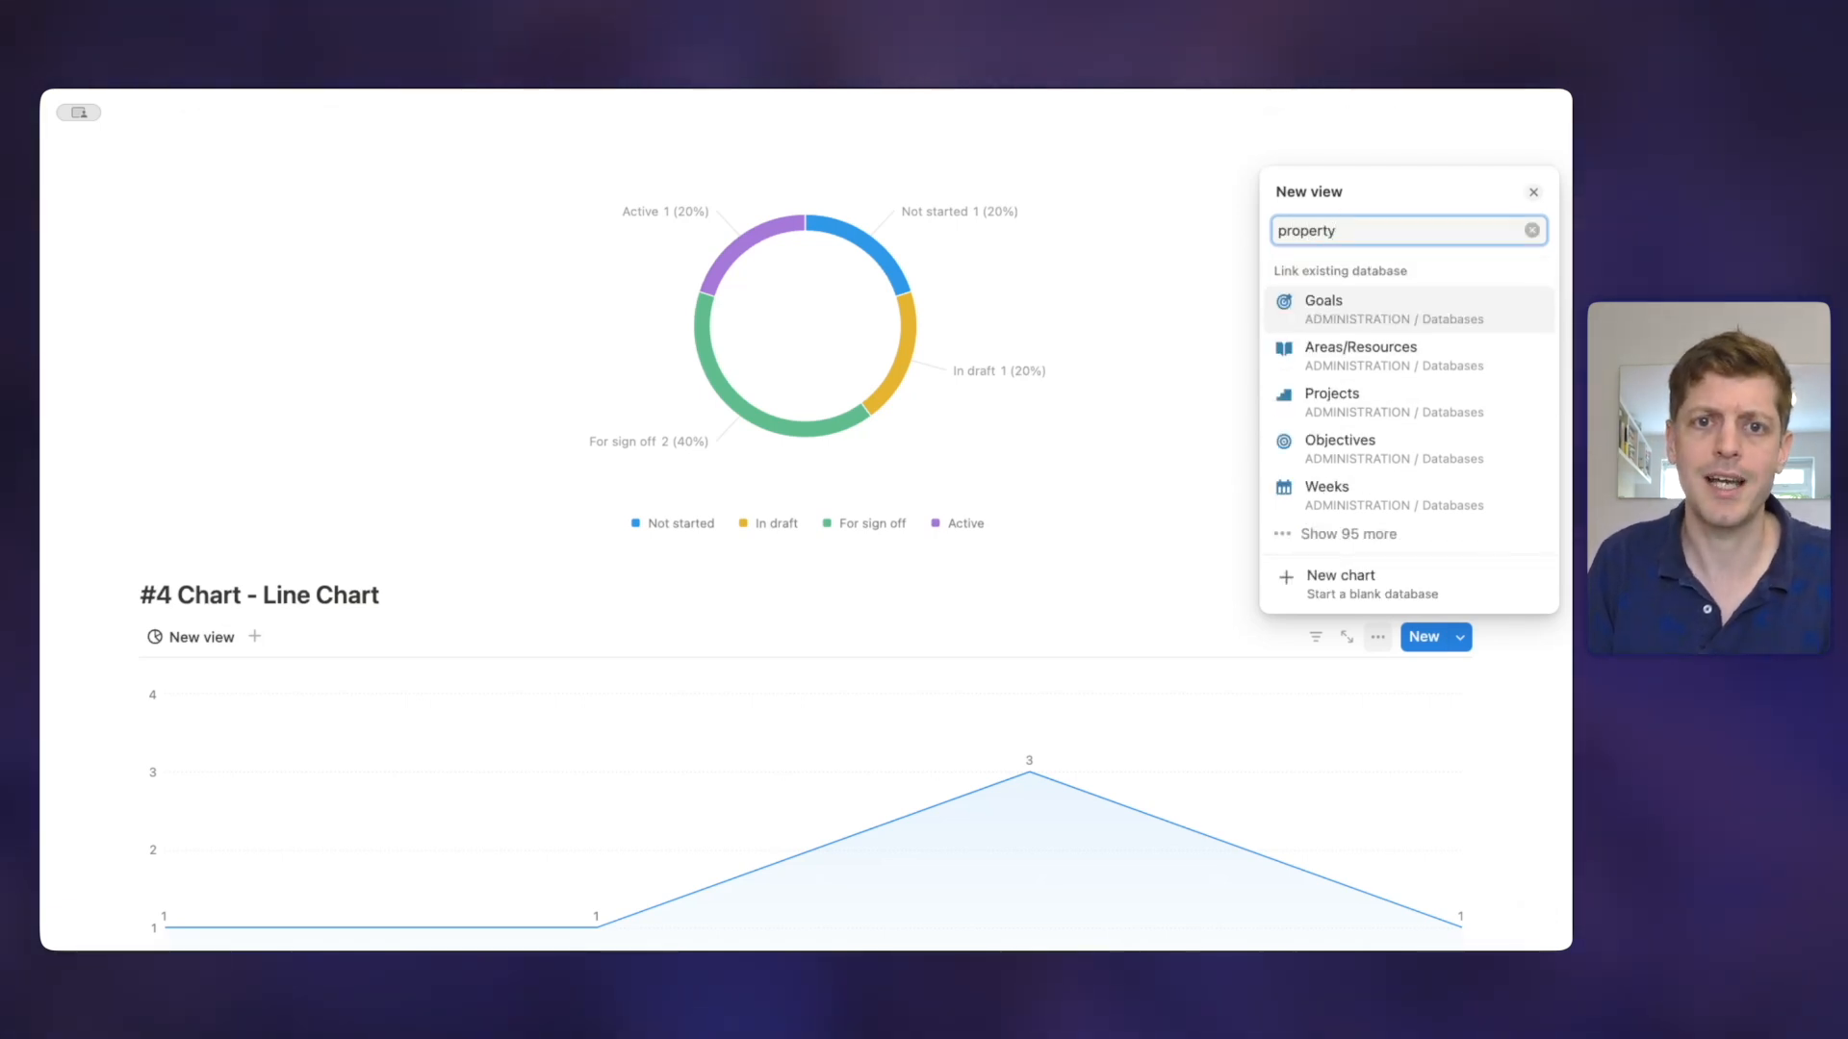
{"action": "type", "text": "rty"}
{"action": "key", "text": "Return"}
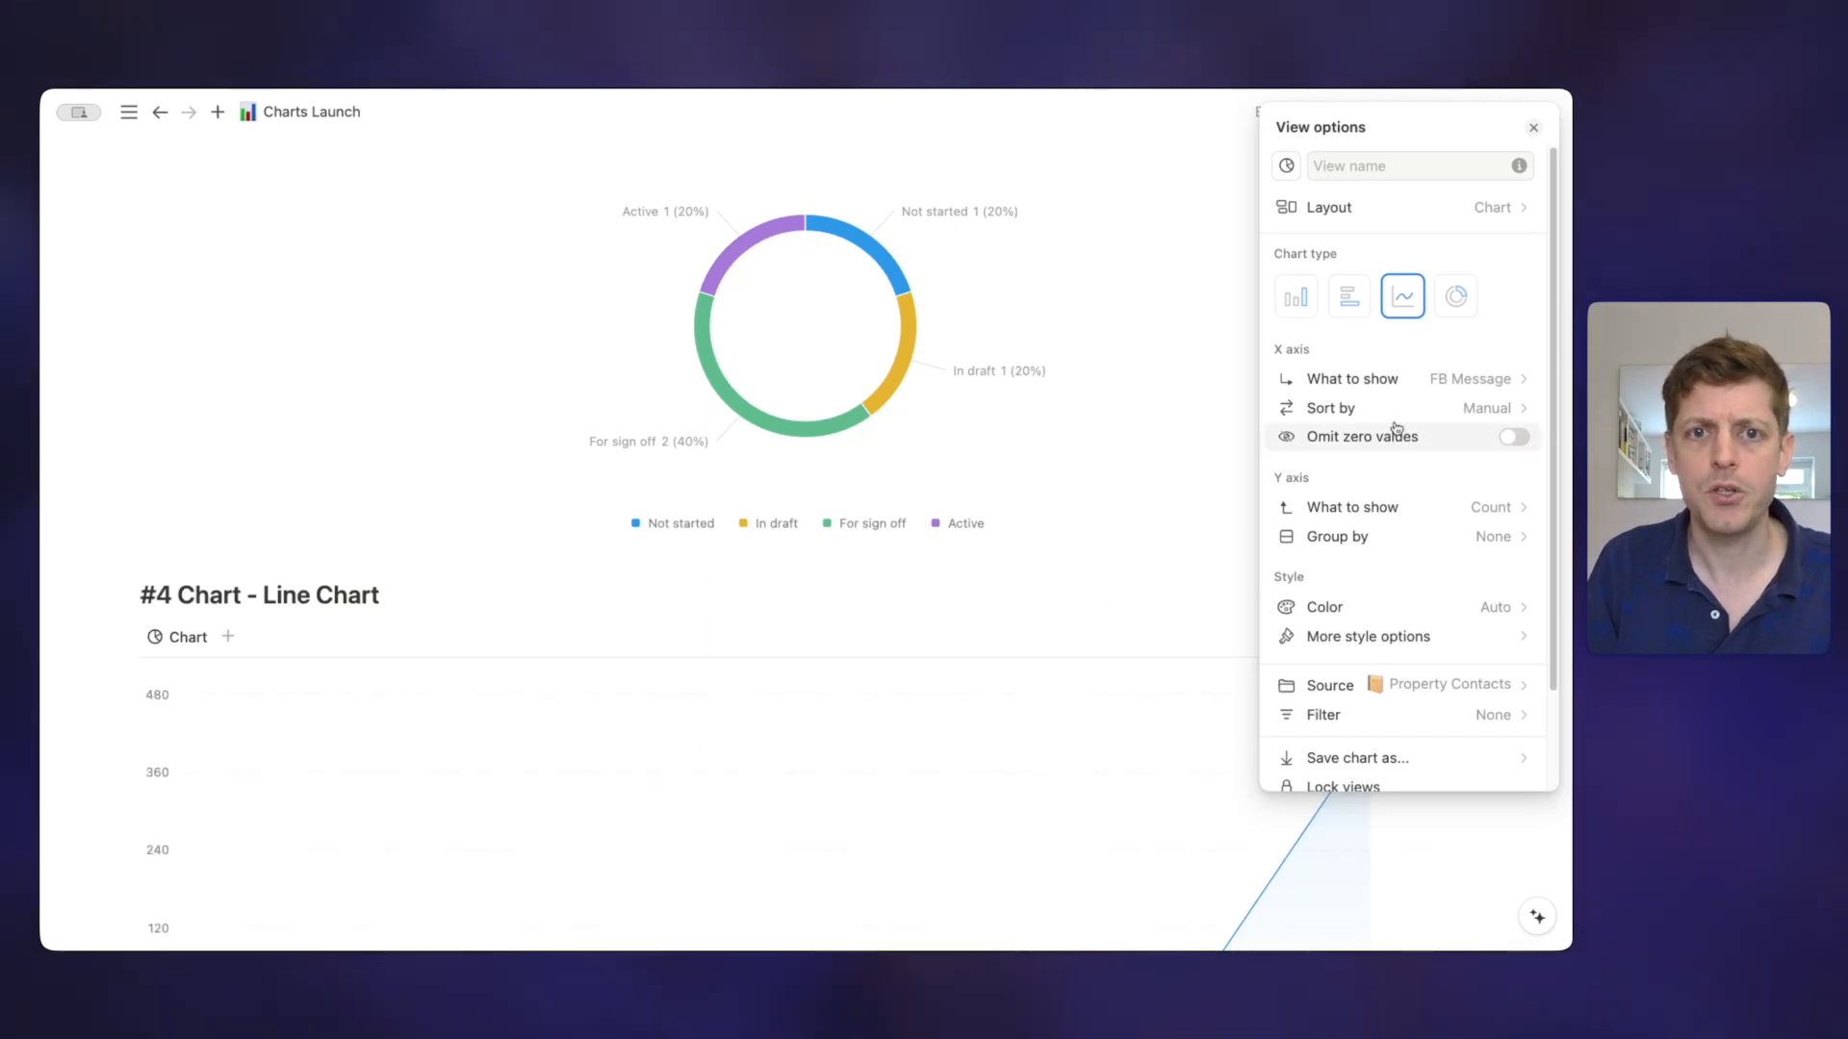
Set the line chart's X axis to show contact status by Option and close its view options.
{"action": "left_click", "coordinate": [1448, 378]}
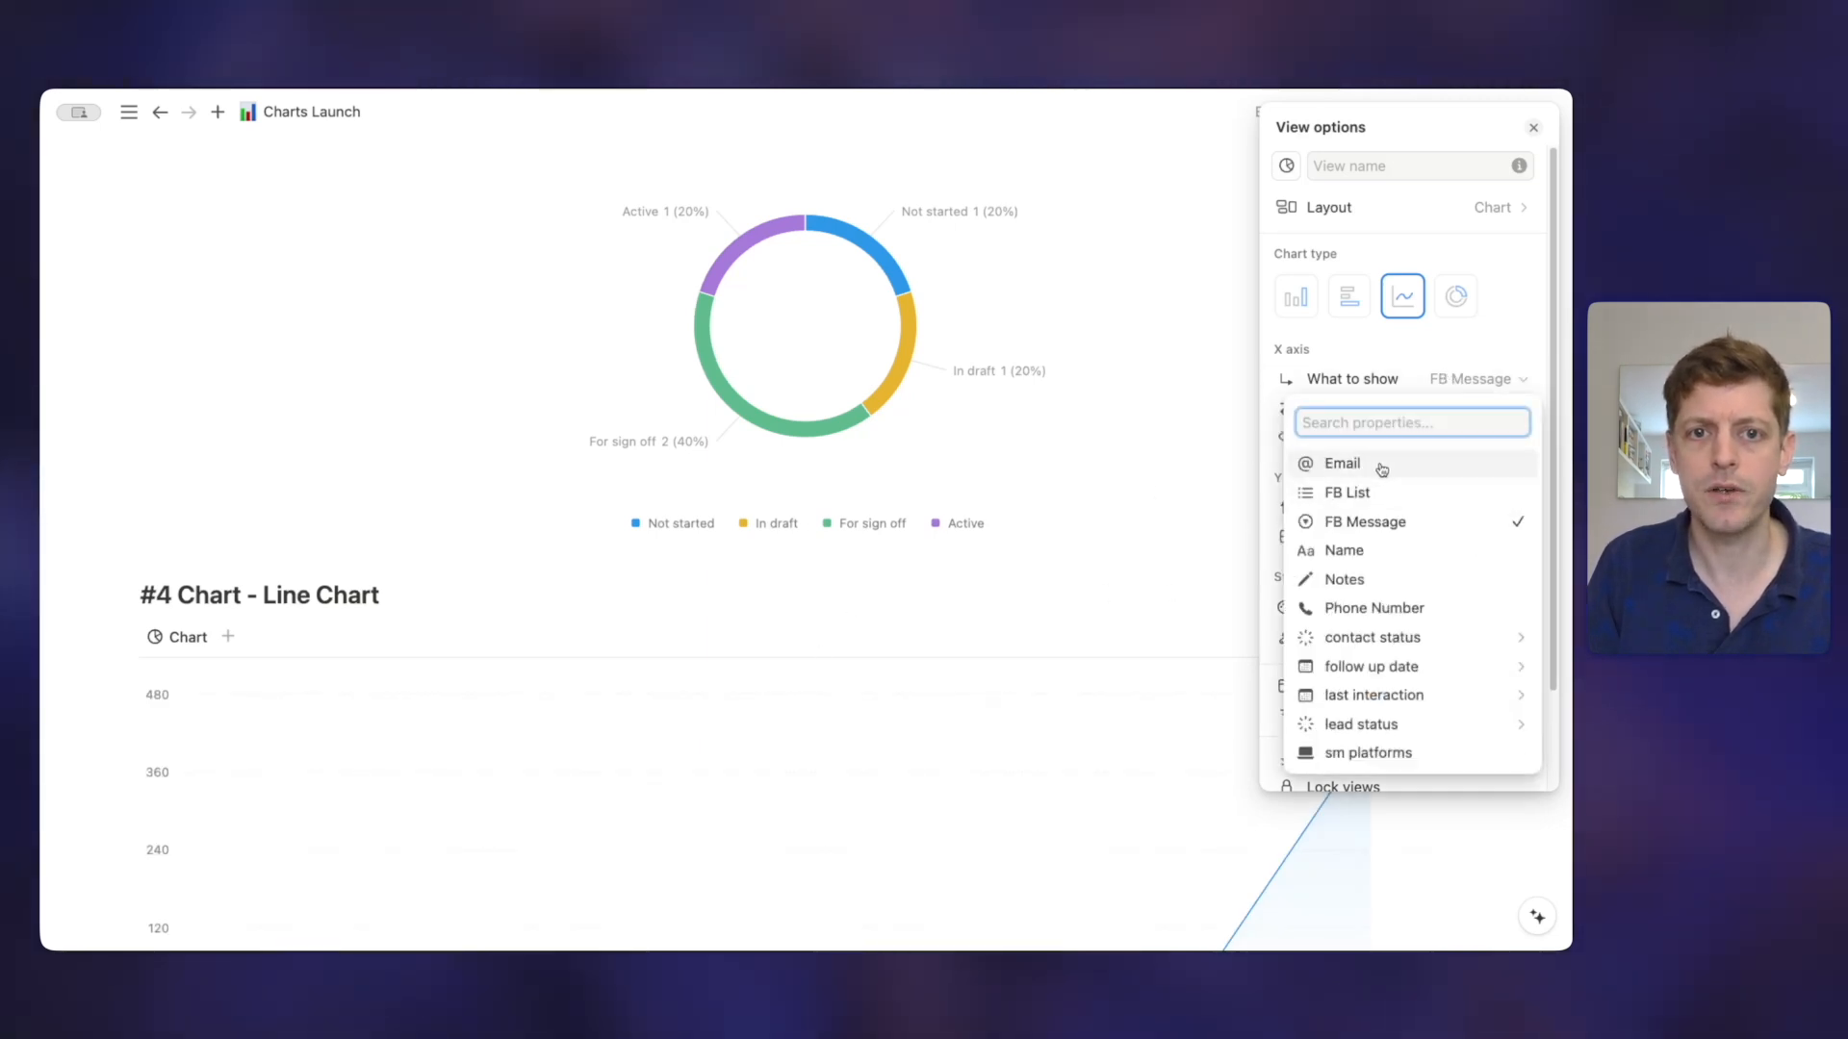
{"action": "mouse_move", "coordinate": [1374, 638]}
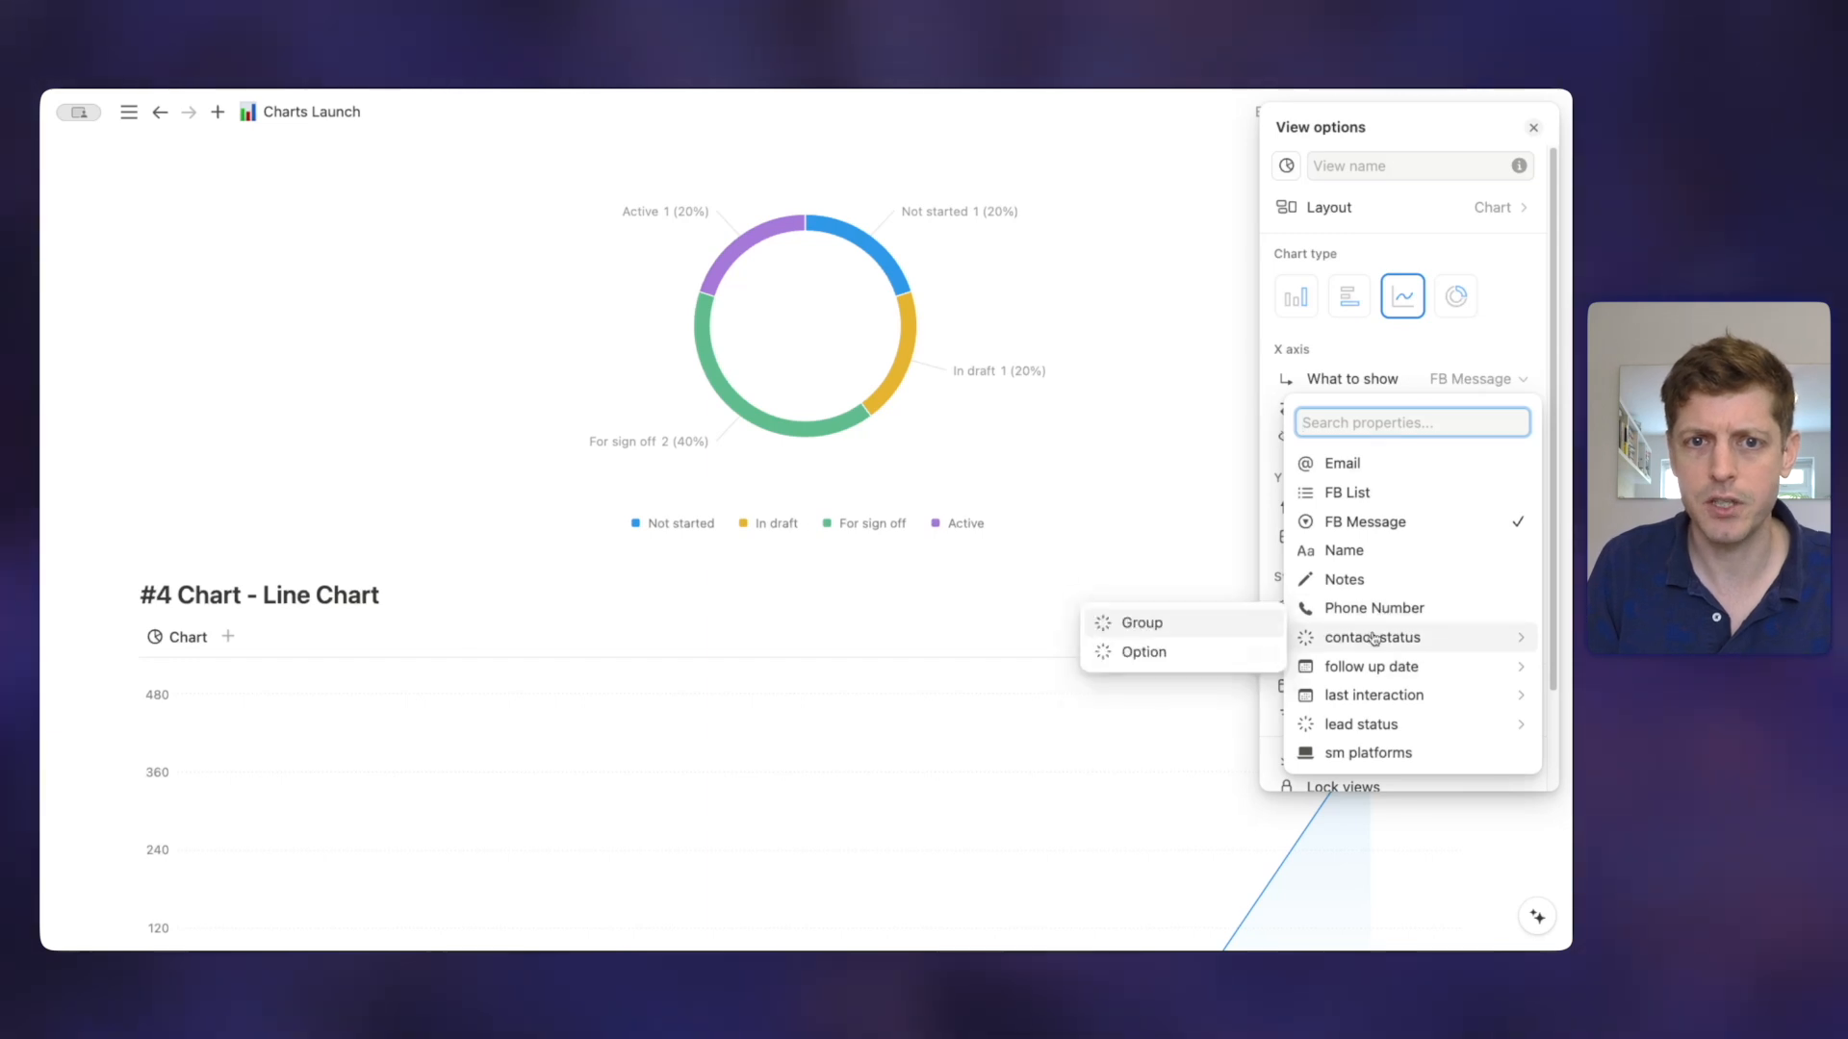
{"action": "left_click", "coordinate": [1140, 653]}
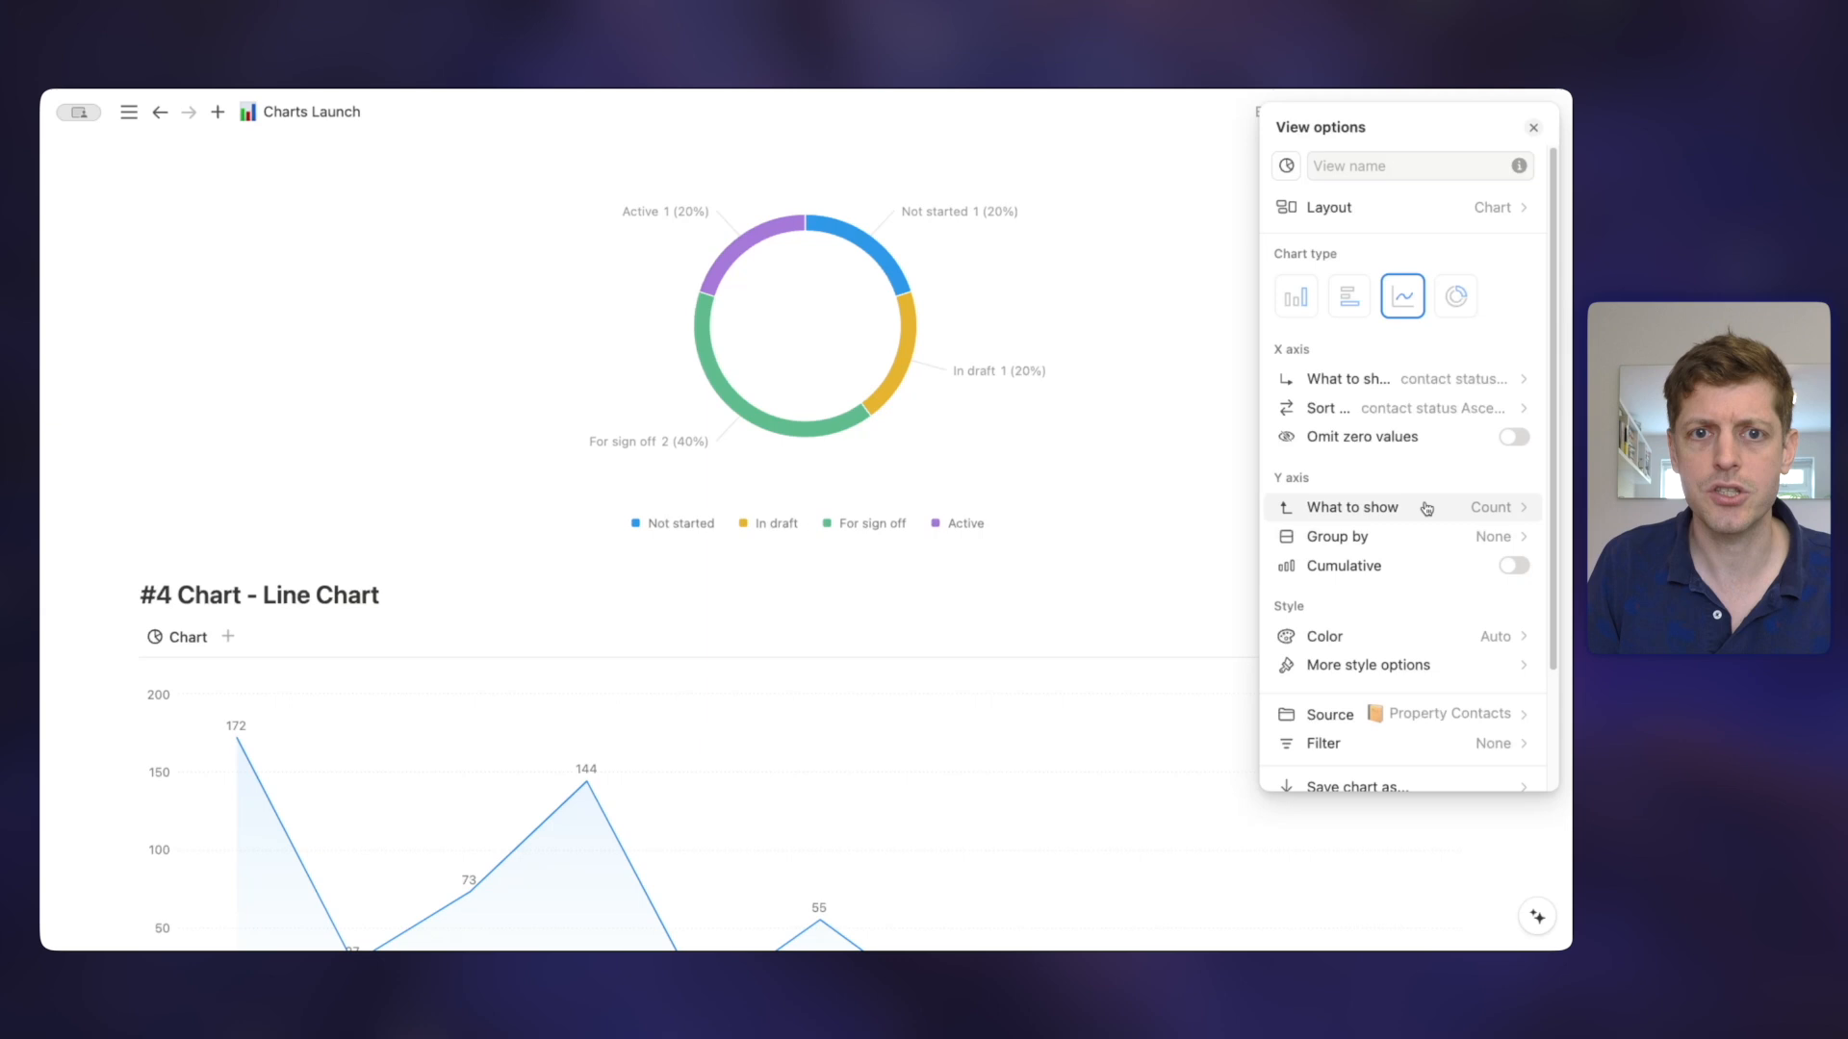
{"action": "left_click", "coordinate": [601, 649]}
{"action": "scroll", "coordinate": [491, 709], "scroll_direction": "up", "scroll_amount": 15}
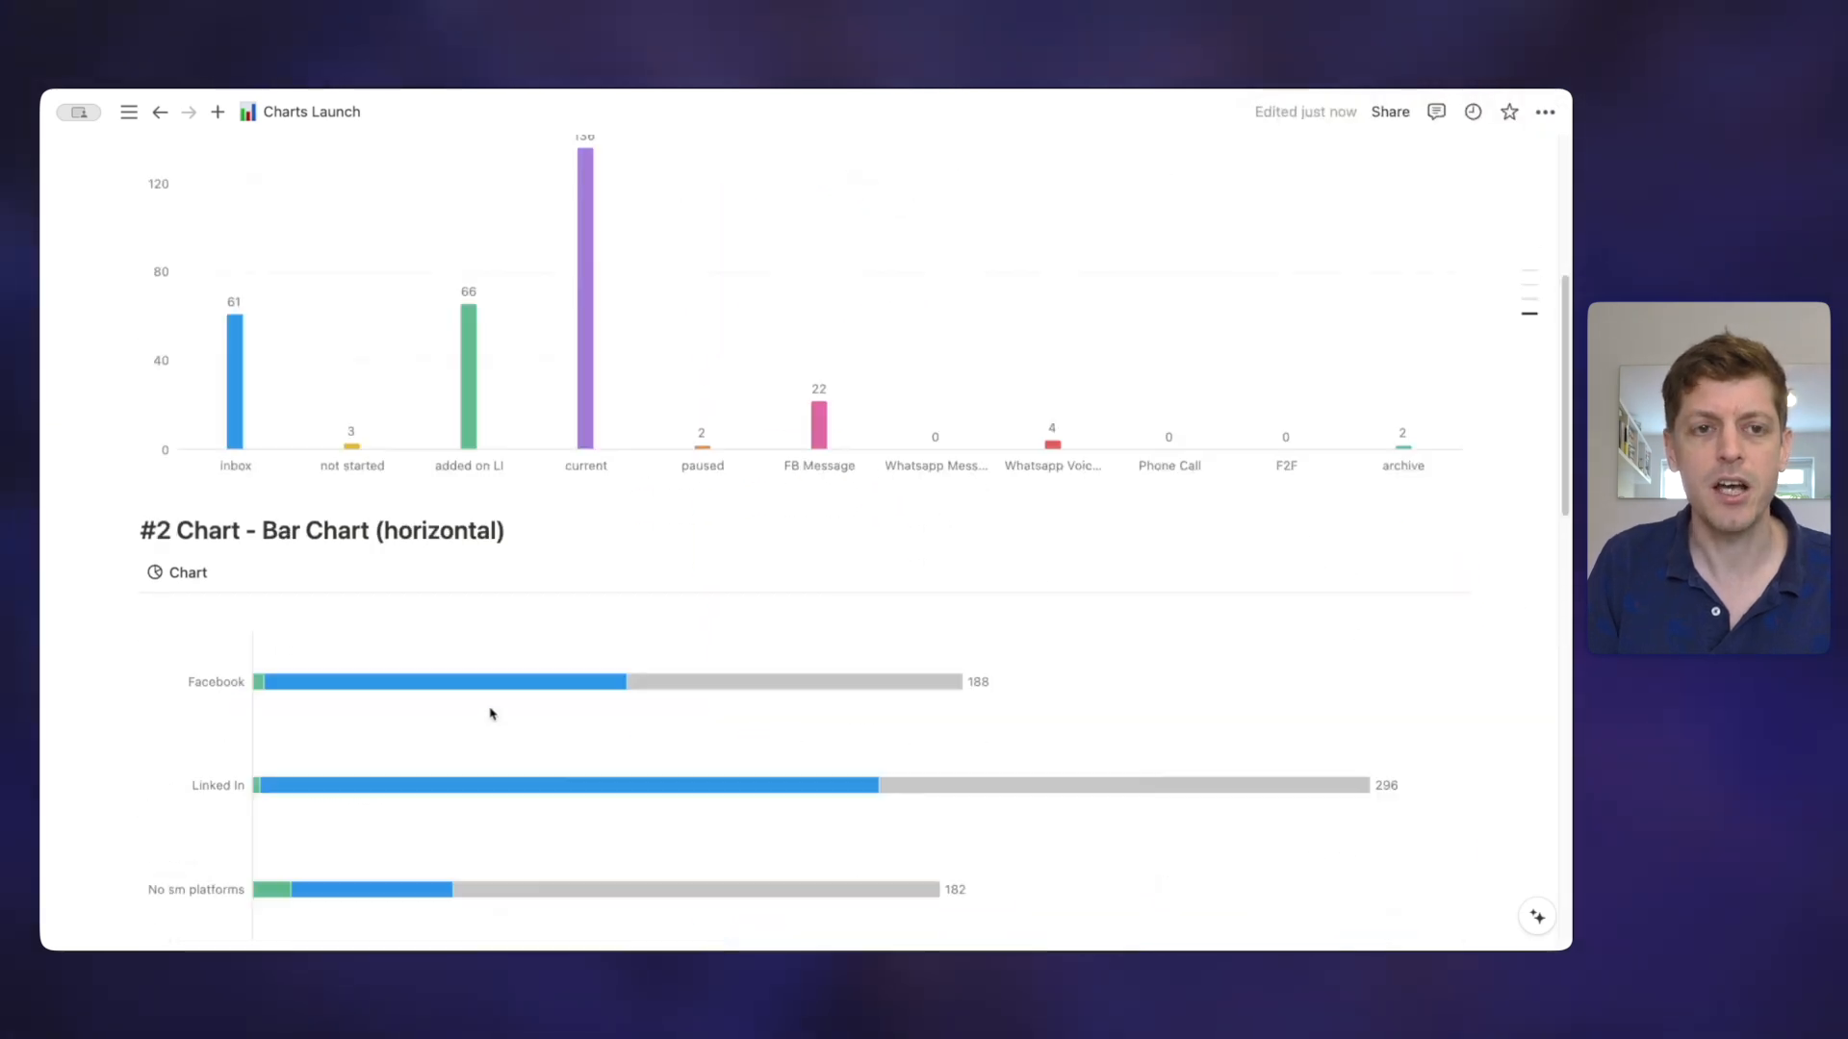
{"action": "scroll", "coordinate": [511, 668], "scroll_direction": "down", "scroll_amount": 5}
{"action": "scroll", "coordinate": [647, 441], "scroll_direction": "down", "scroll_amount": 10}
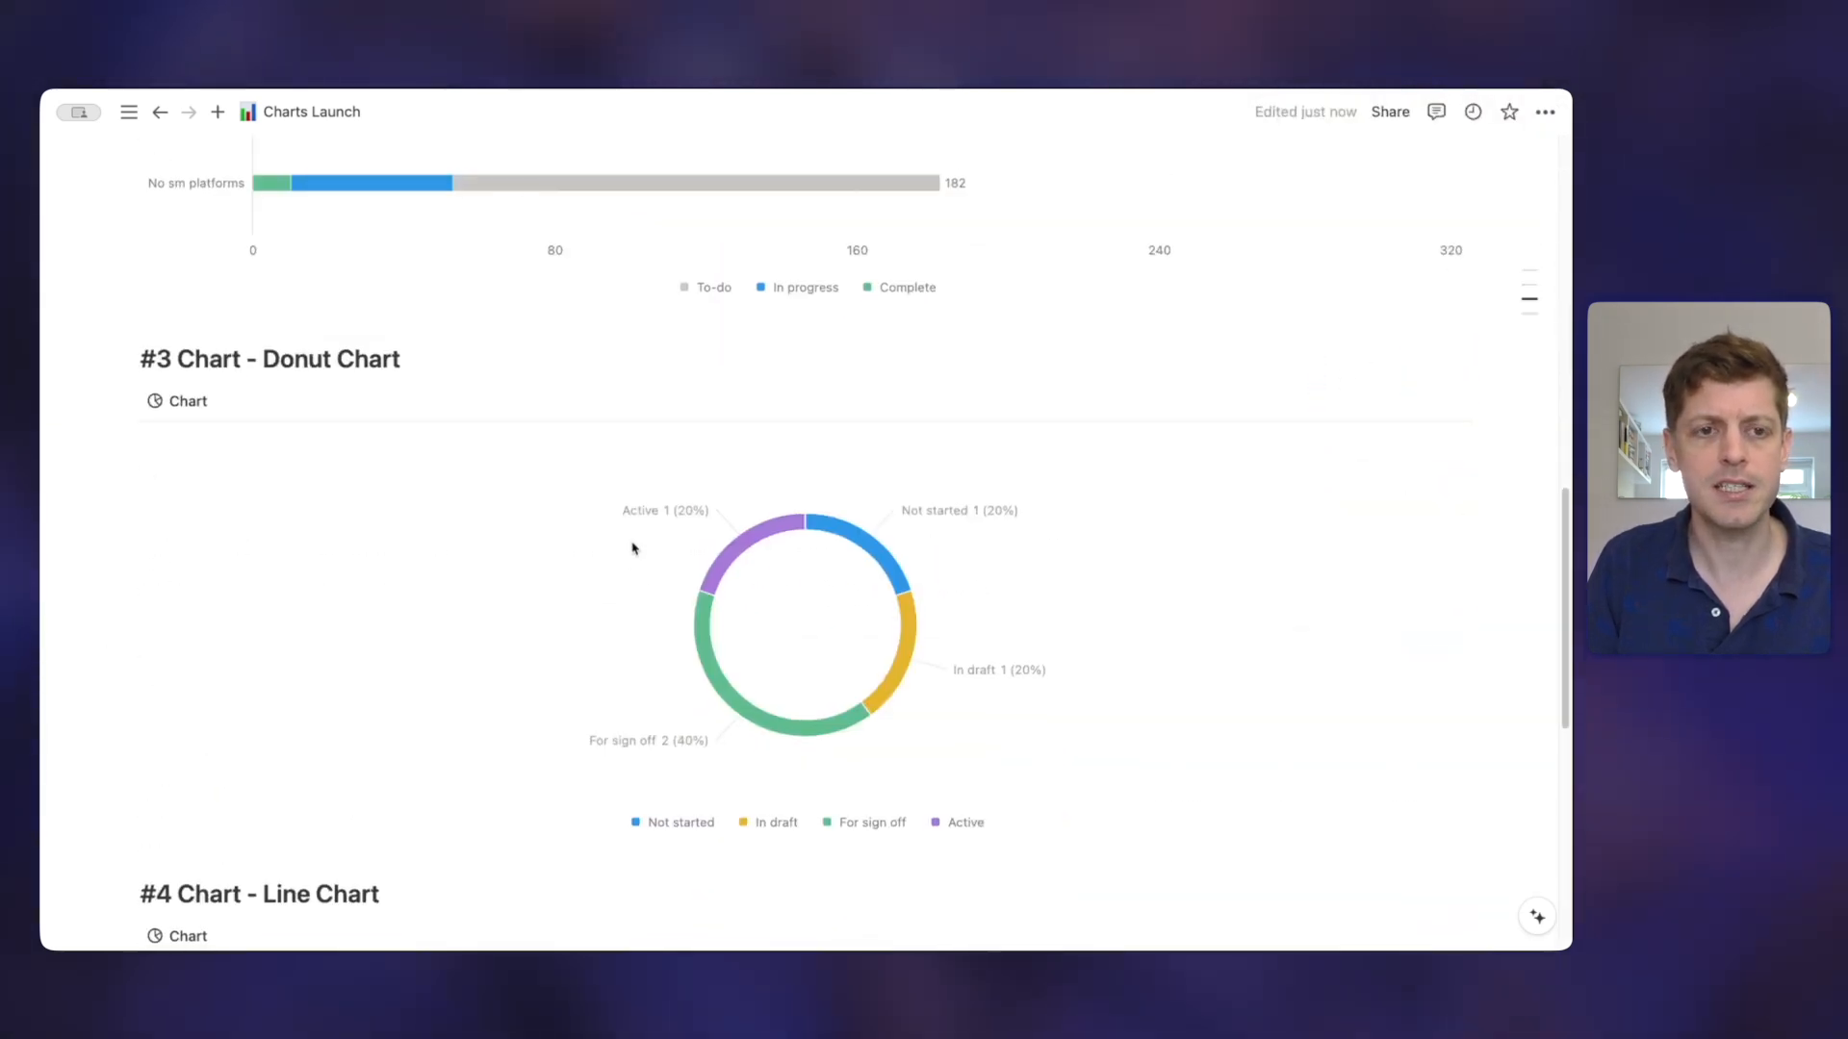